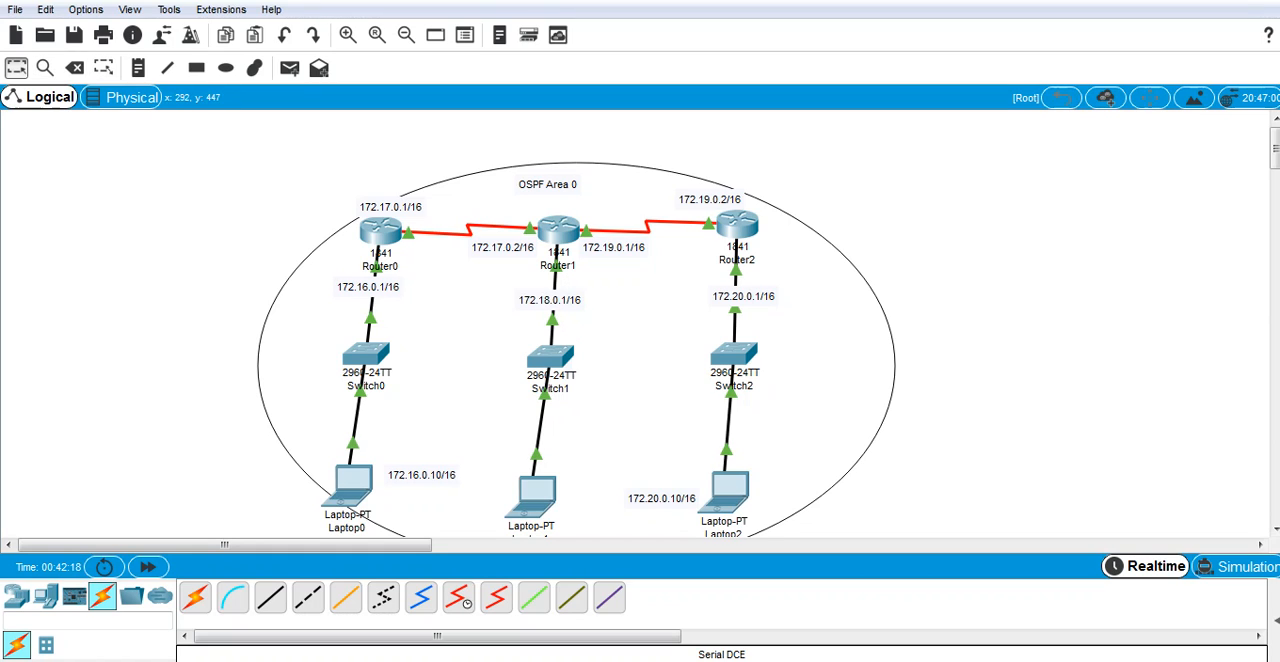
# Step: Add an 1841 router outside the OSPF Area 0 ellipse, beyond Router2, and install an HWIC-2T module in it
pyautogui.click(16, 596)
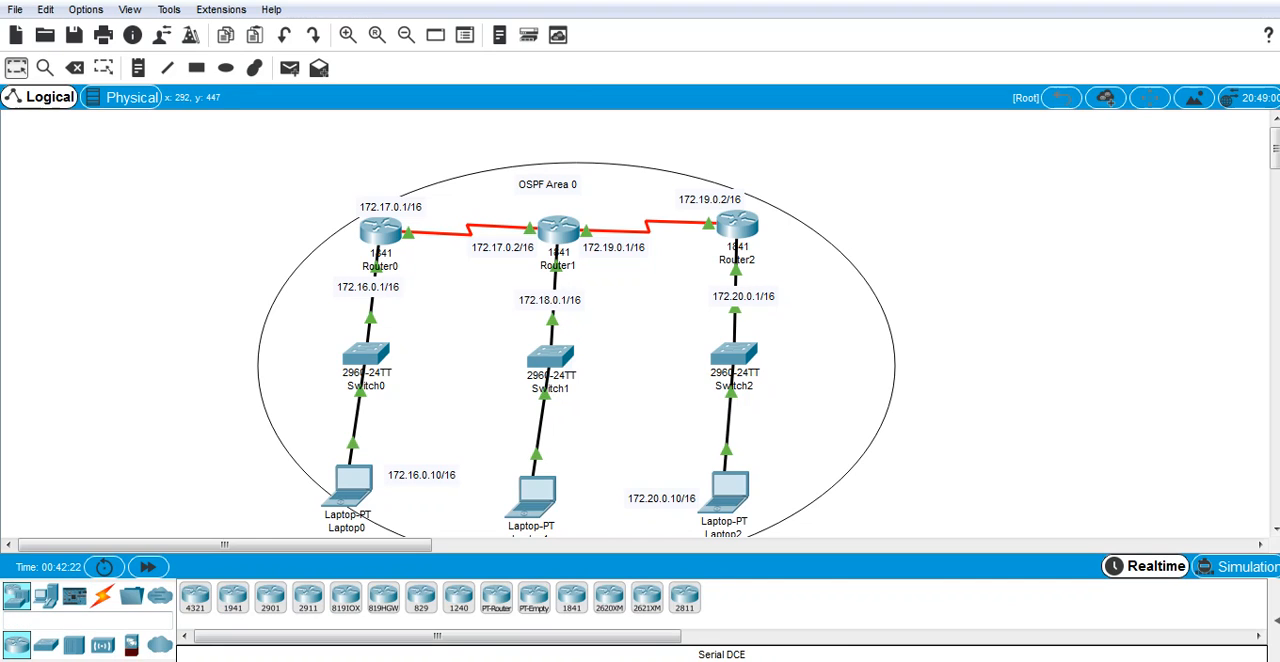
pyautogui.moveTo(572, 598); pyautogui.dragTo(1112, 226)
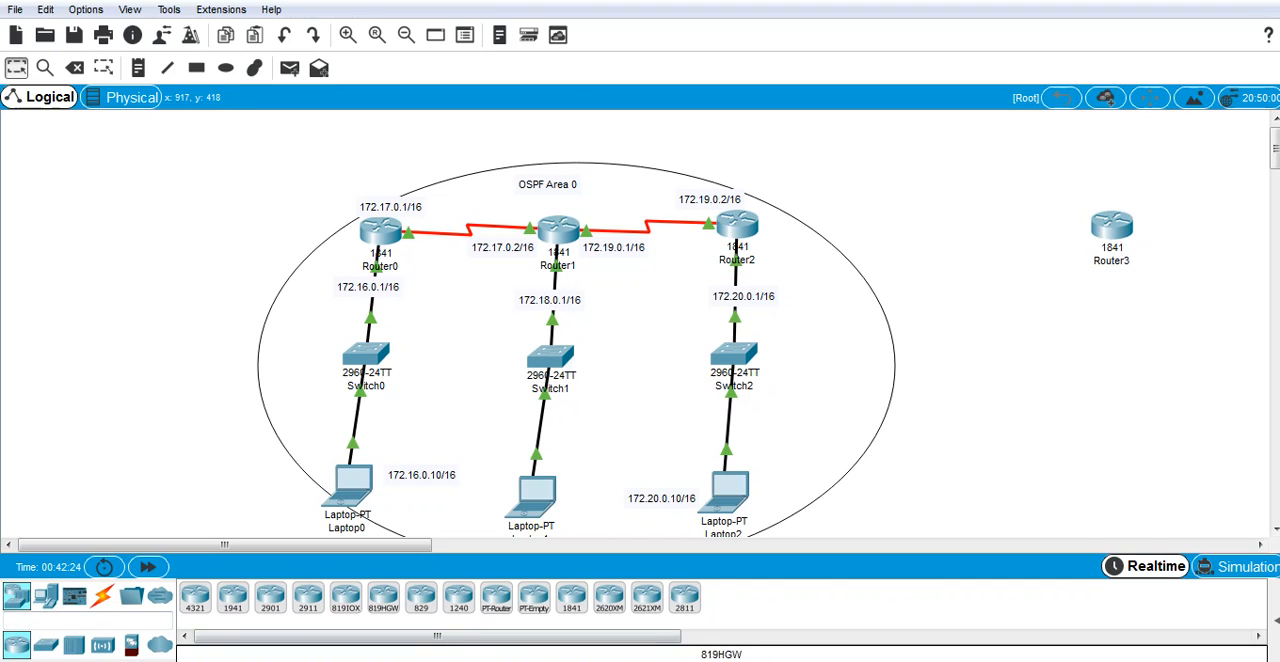
pyautogui.click(1112, 228)
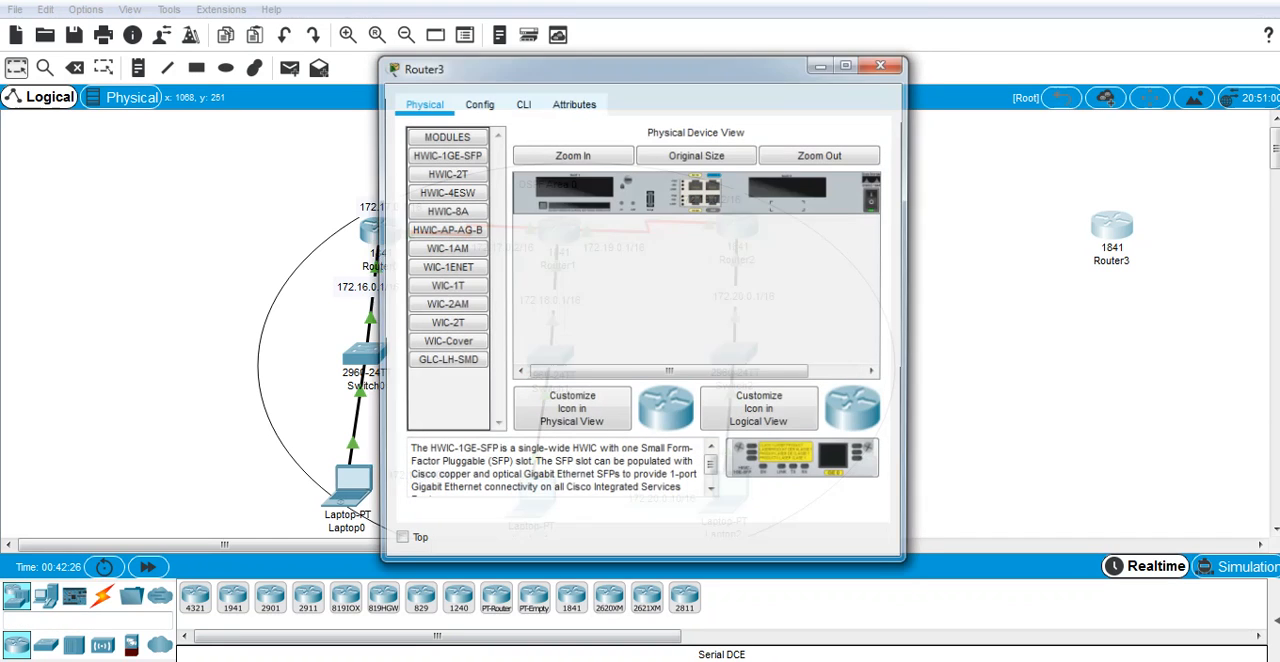
pyautogui.click(875, 201)
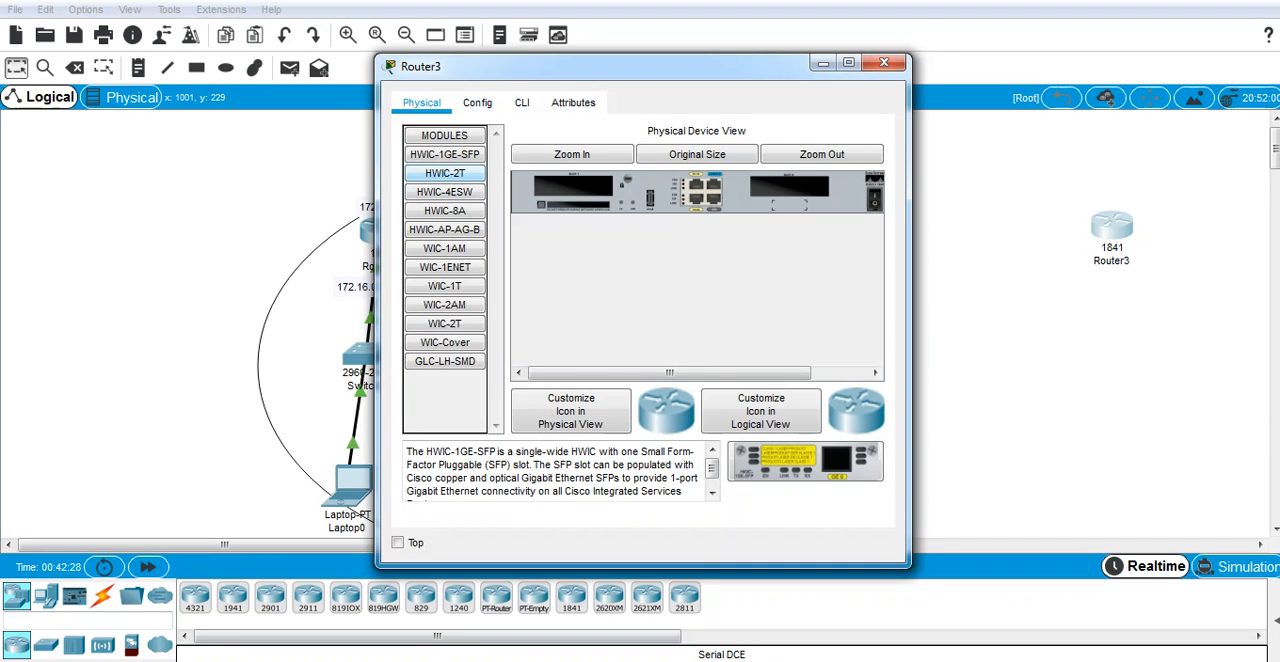
pyautogui.click(444, 173)
pyautogui.moveTo(805, 461); pyautogui.dragTo(574, 187)
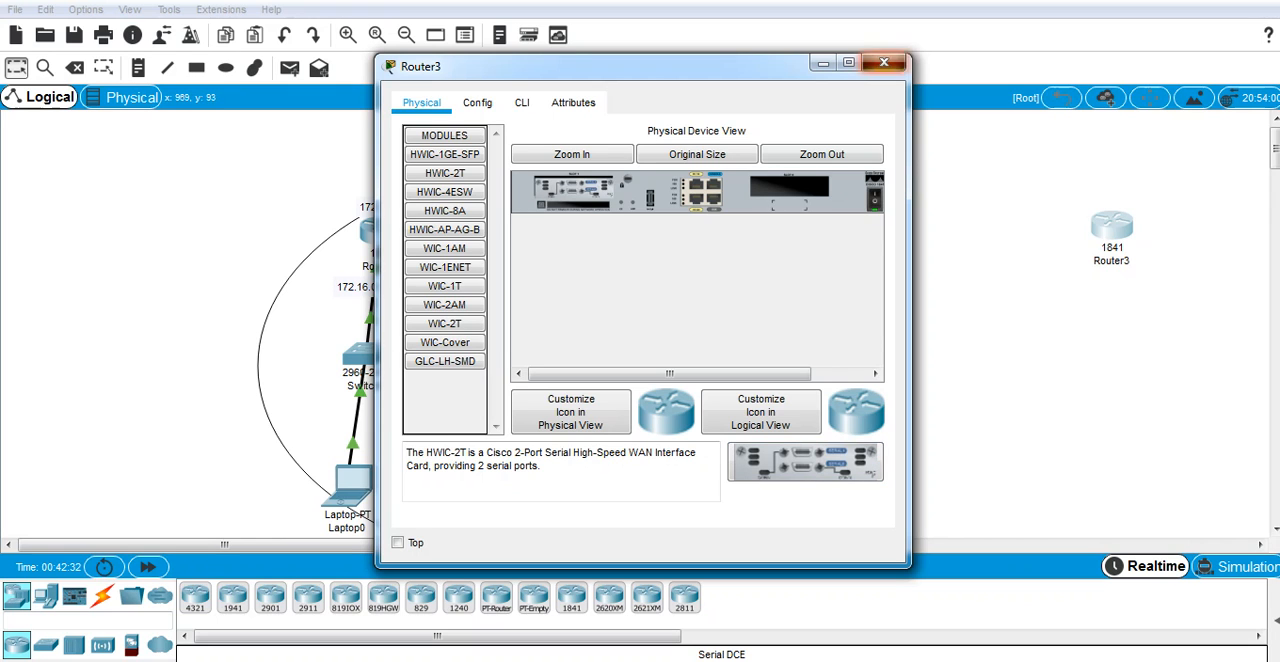
pyautogui.click(884, 62)
# Step: Place a 2960 switch below Router3 and a laptop below that switch
pyautogui.click(45, 644)
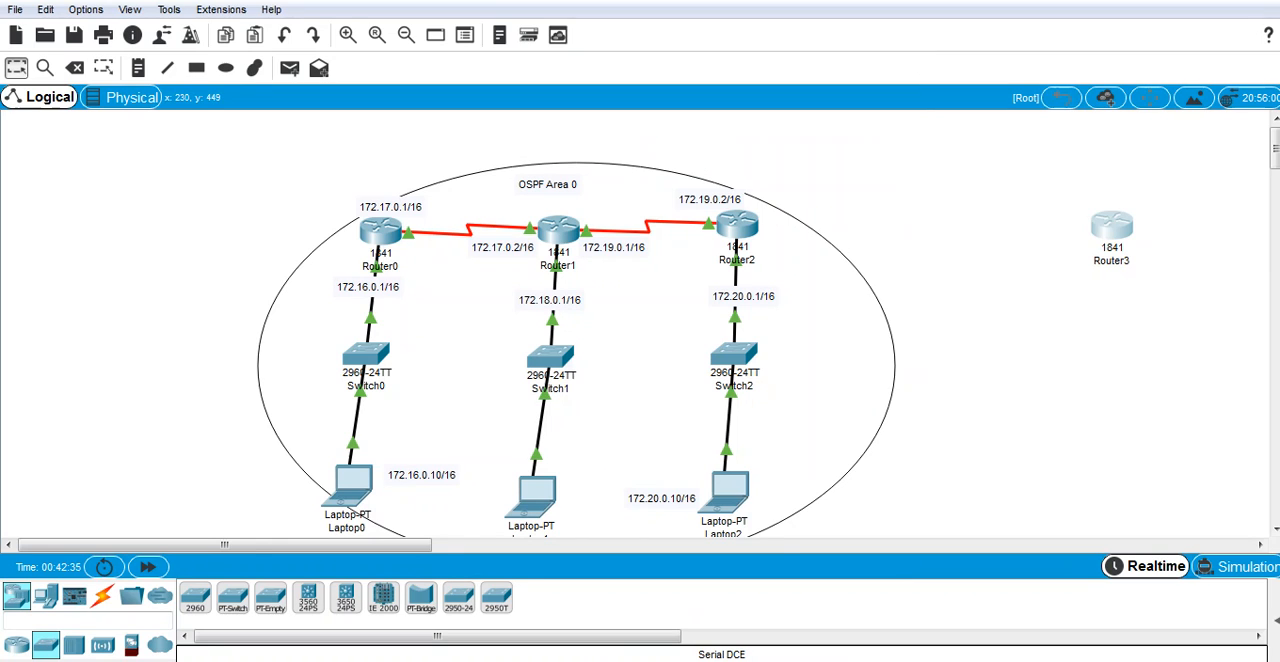
pyautogui.click(1116, 335)
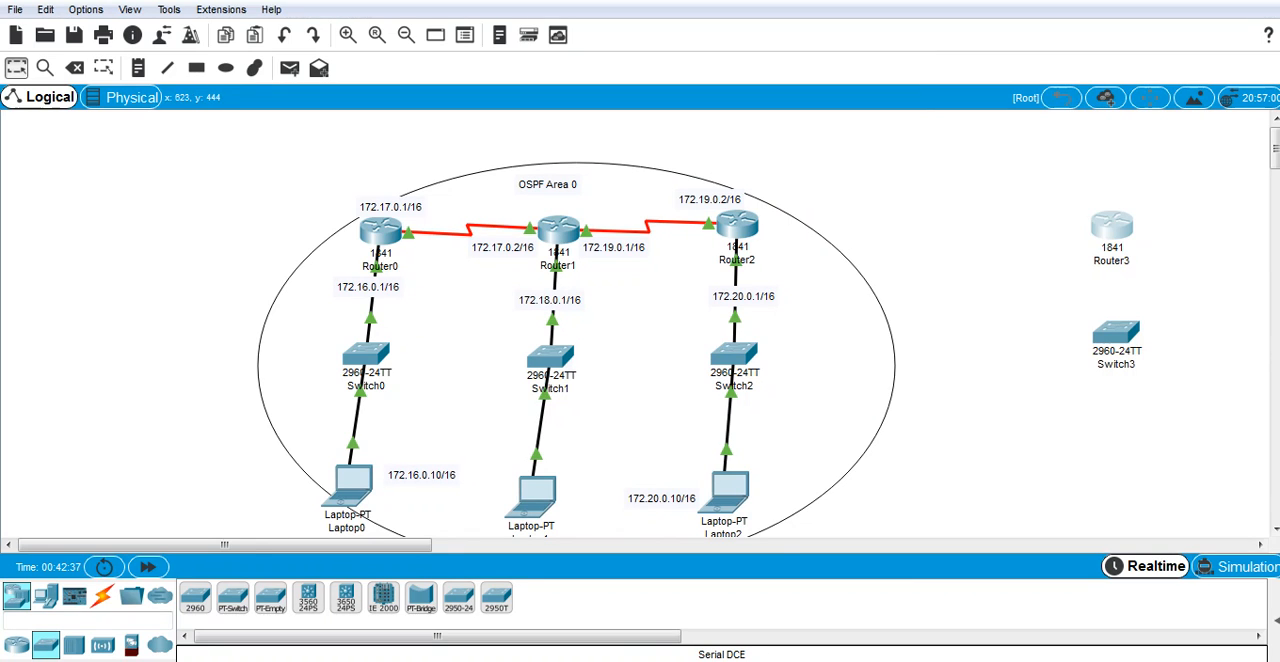
pyautogui.click(45, 596)
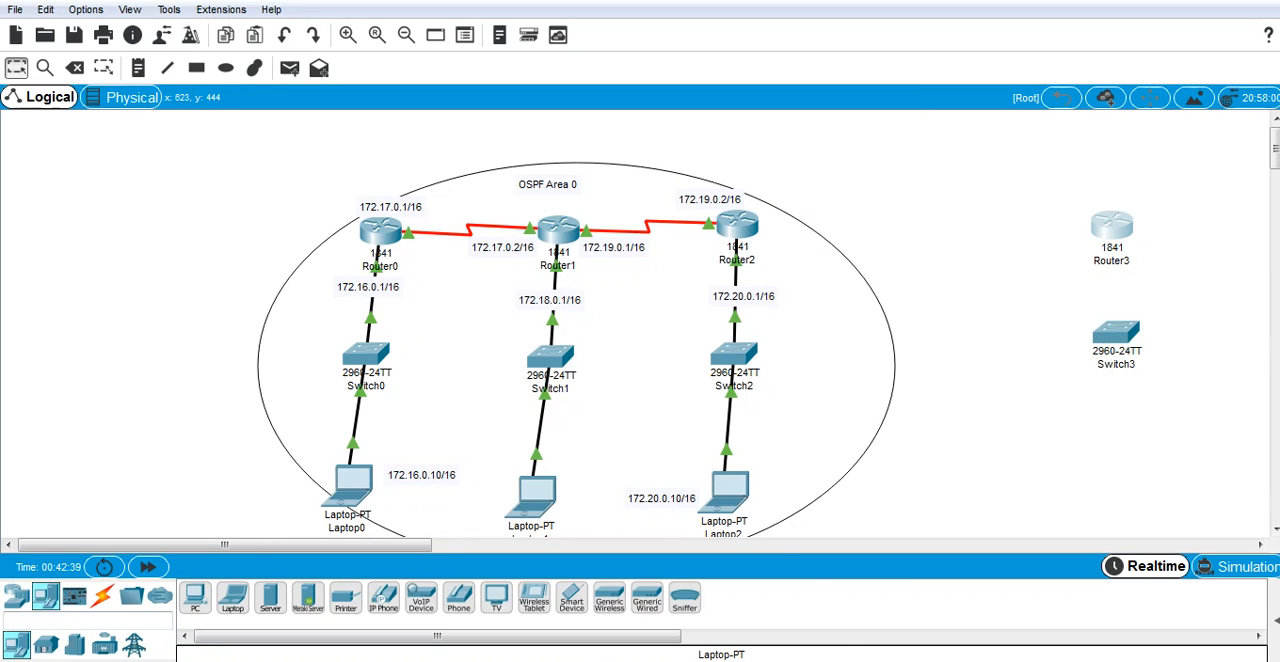
pyautogui.click(1100, 440)
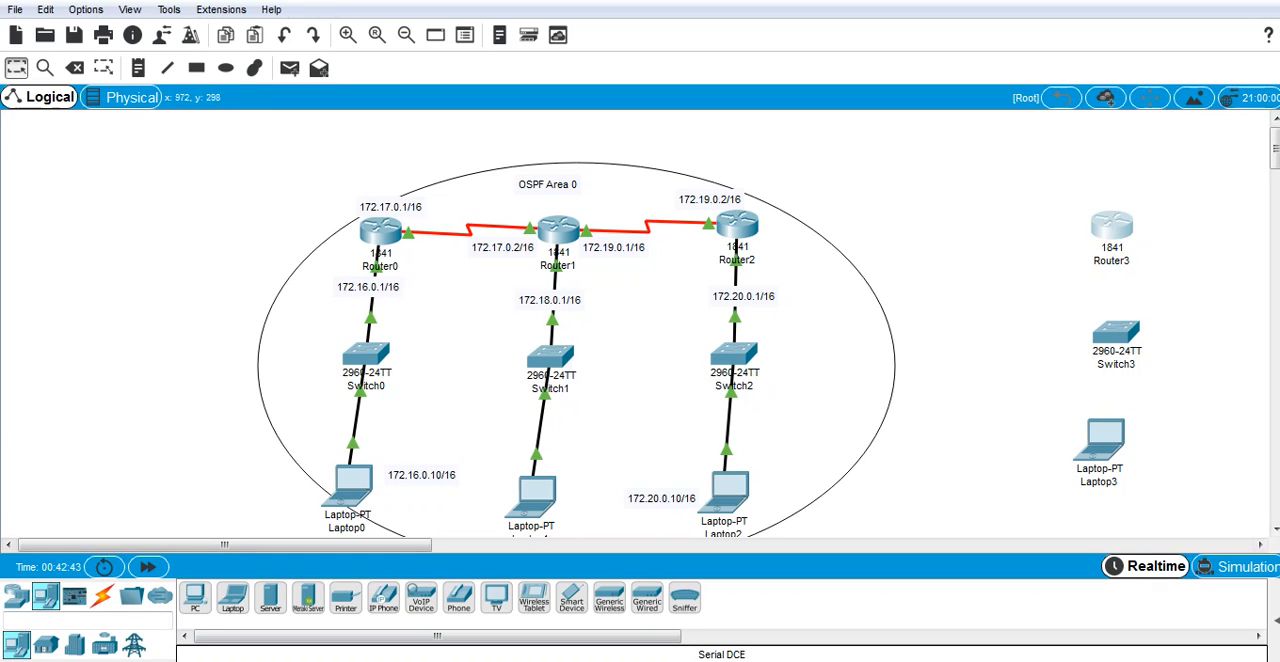
# Step: Draw an unfilled black-outlined ellipse enclosing Router3, Switch3 and Laptop3
pyautogui.moveTo(1110, 228)
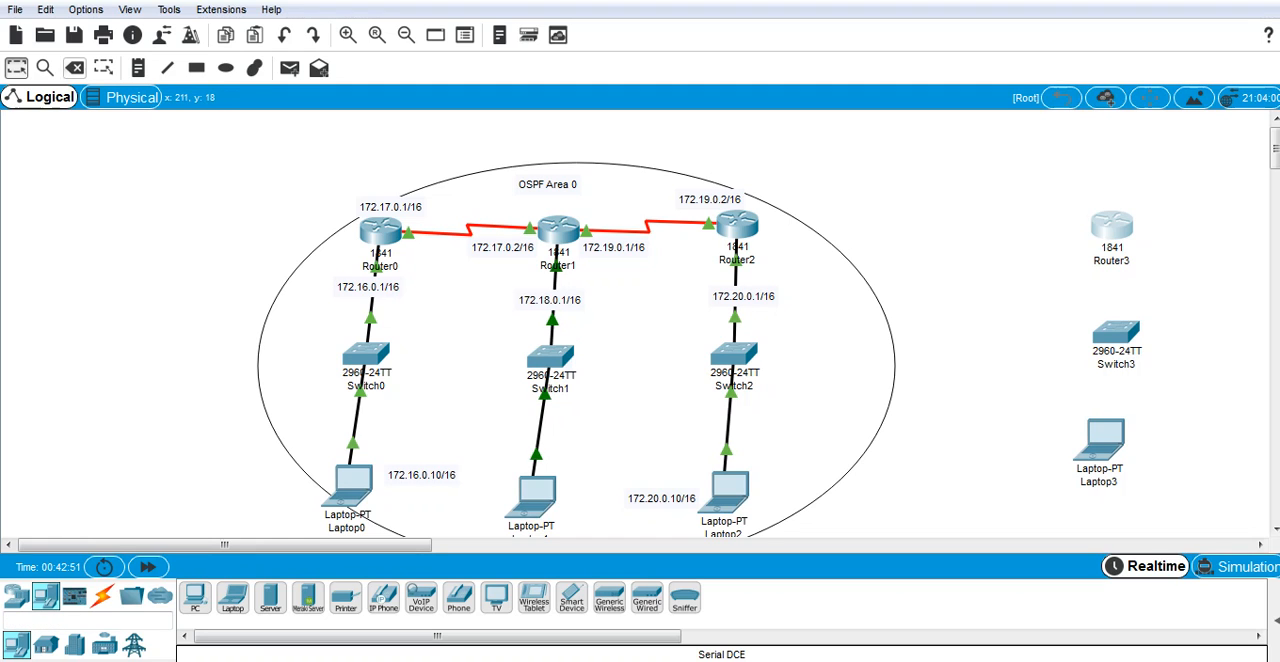
pyautogui.click(226, 67)
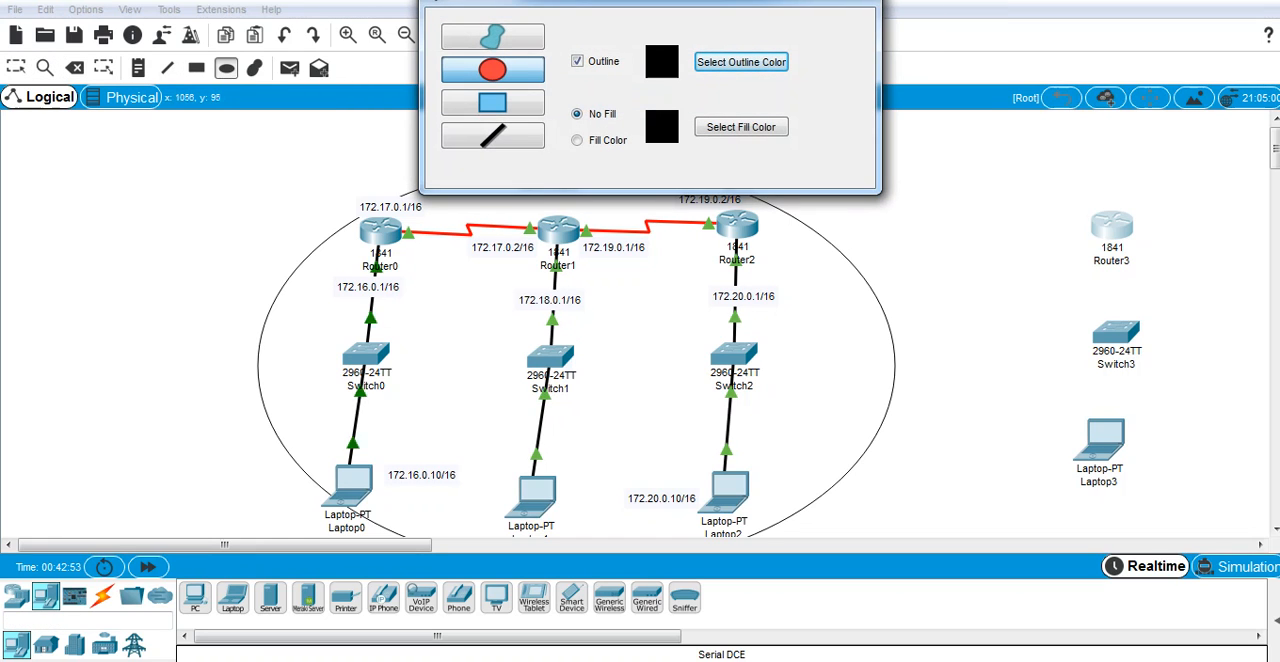
pyautogui.moveTo(1004, 181); pyautogui.dragTo(1209, 539)
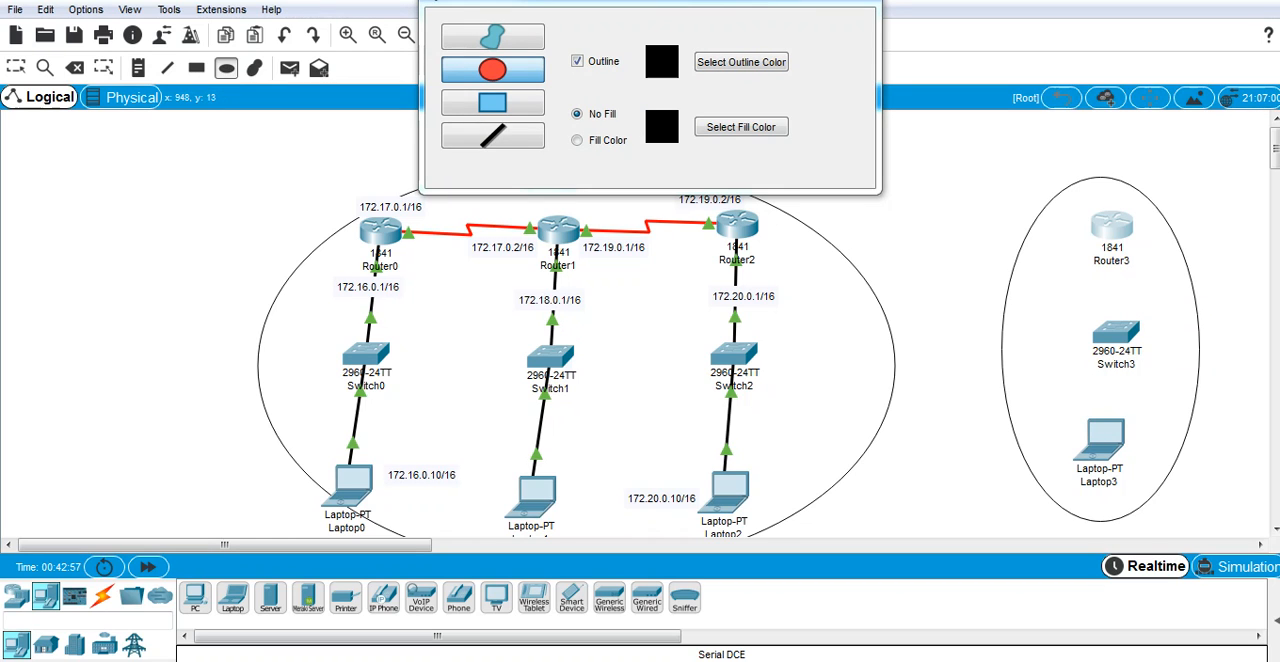
pyautogui.moveTo(790, 3); pyautogui.dragTo(791, 63)
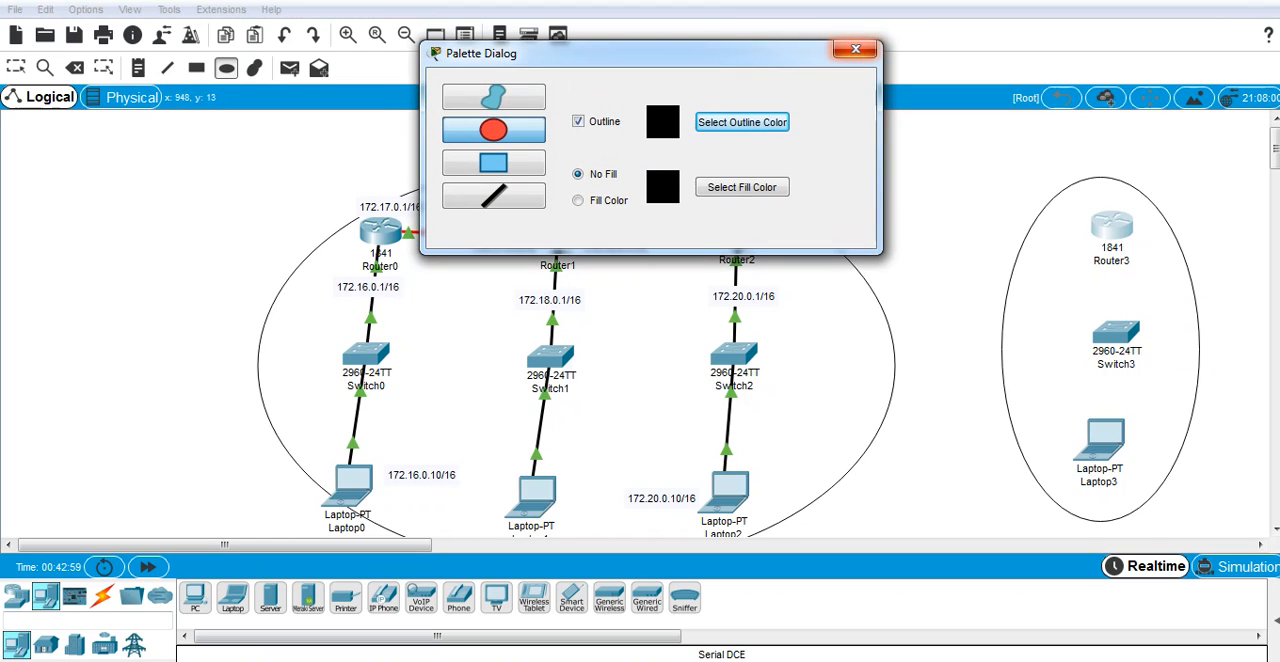
pyautogui.click(855, 48)
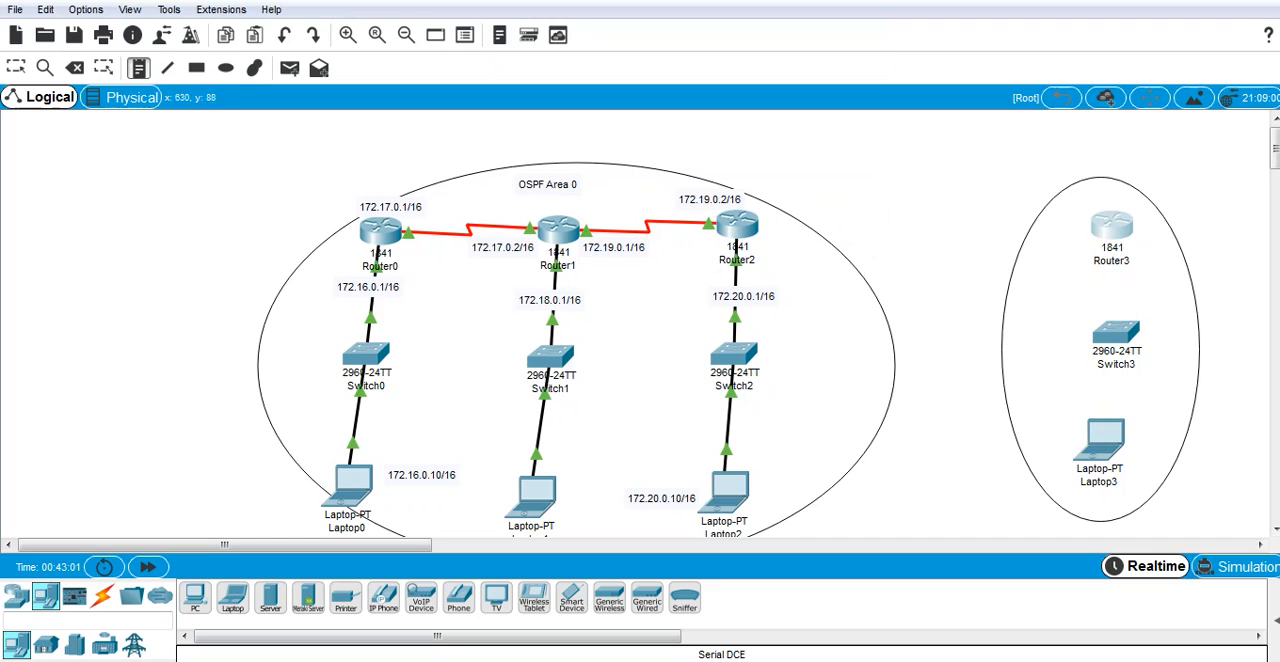
# Step: Add the text label "OSPF Area 1" above Router3 inside the new ellipse
pyautogui.click(1141, 199)
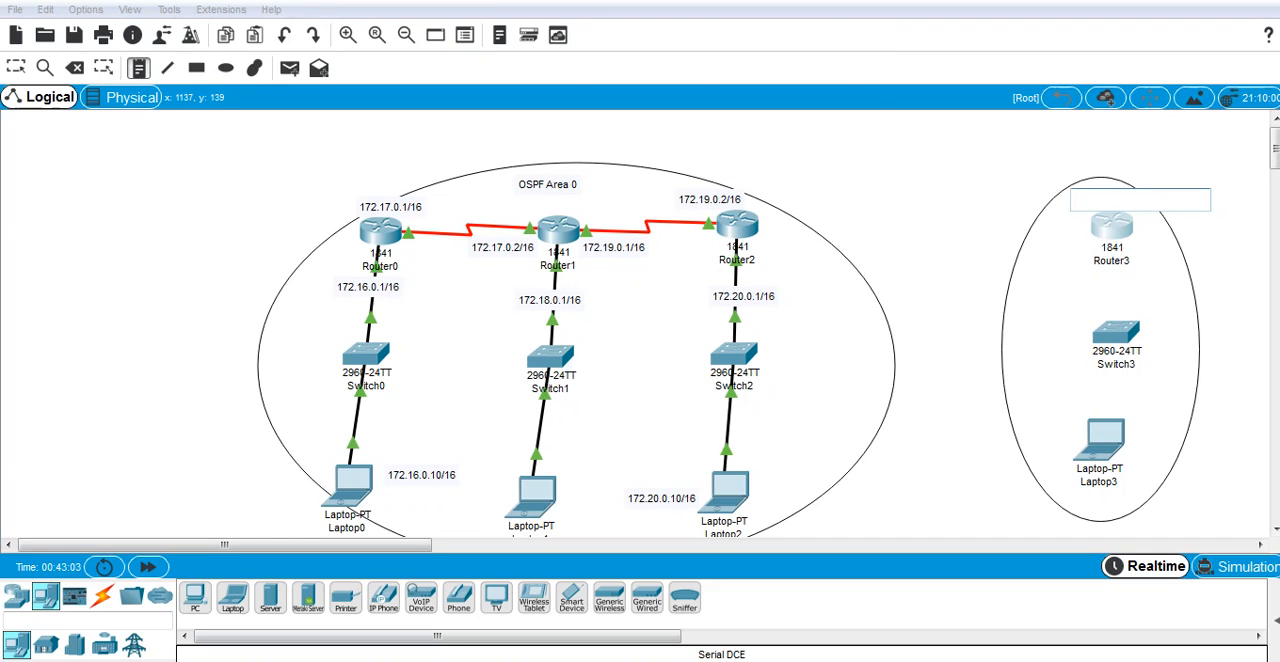
pyautogui.write('Area 1')
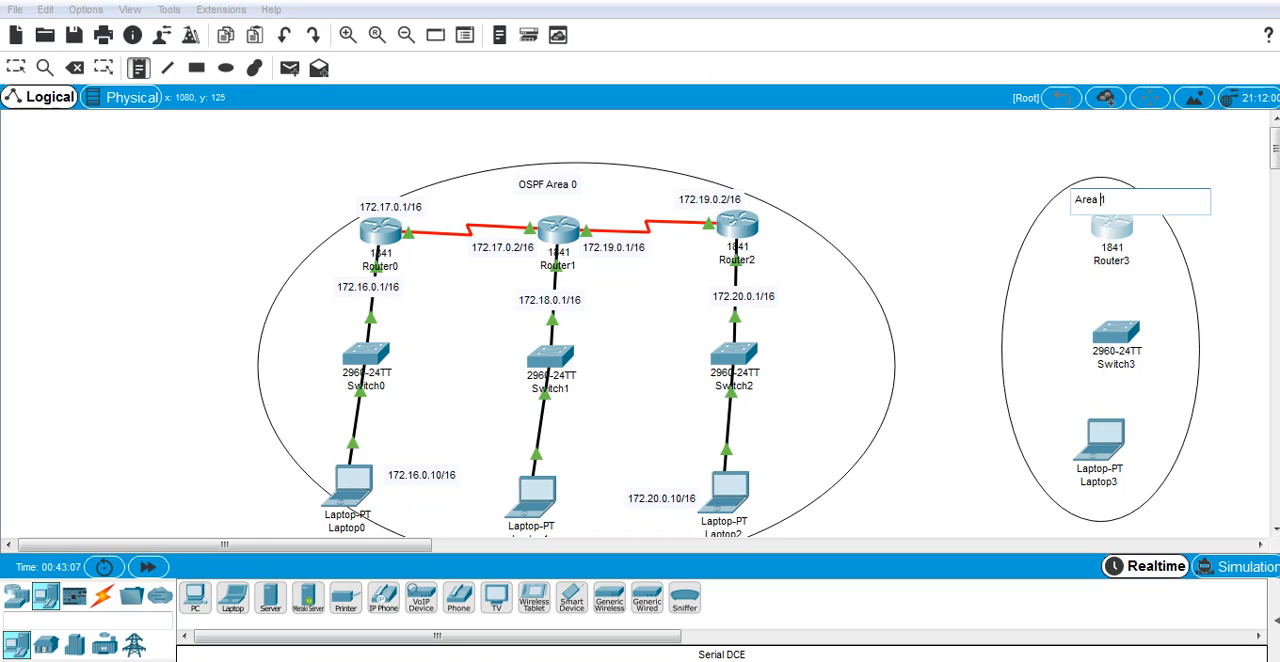
pyautogui.write('OSPF')
pyautogui.press('Escape')
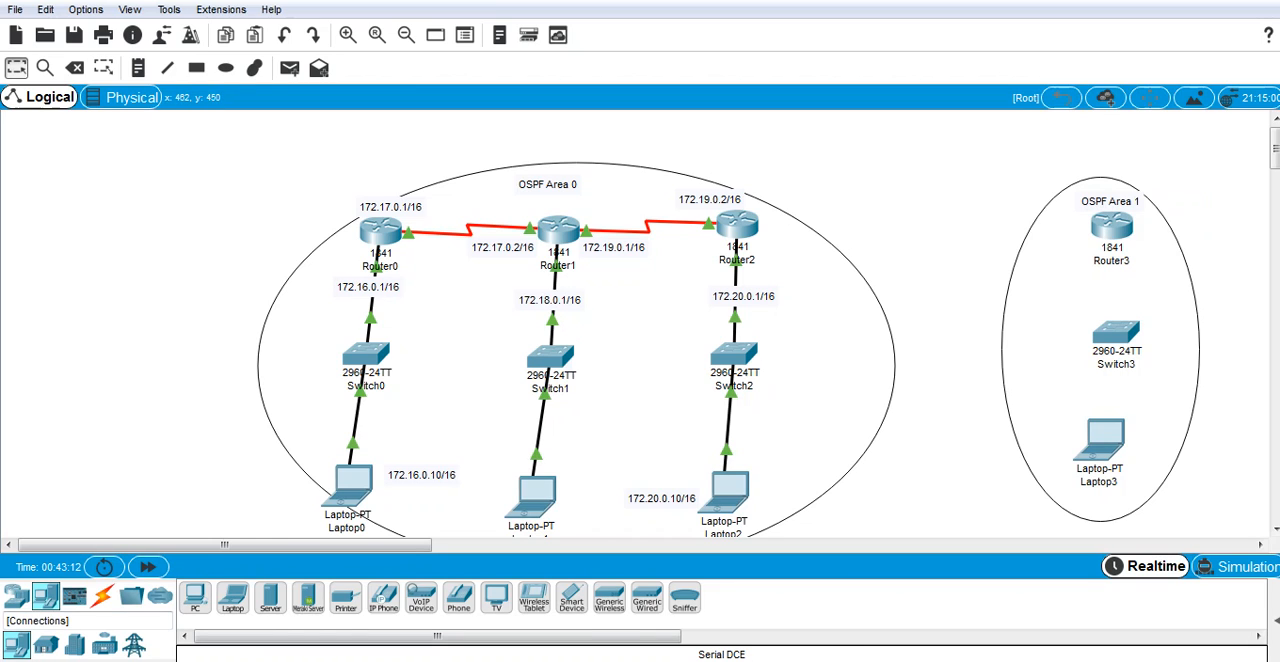
# Step: Connect Router3's Serial0/1/0 to Router1's Serial0/0/0 with a Serial DCE cable
pyautogui.click(103, 596)
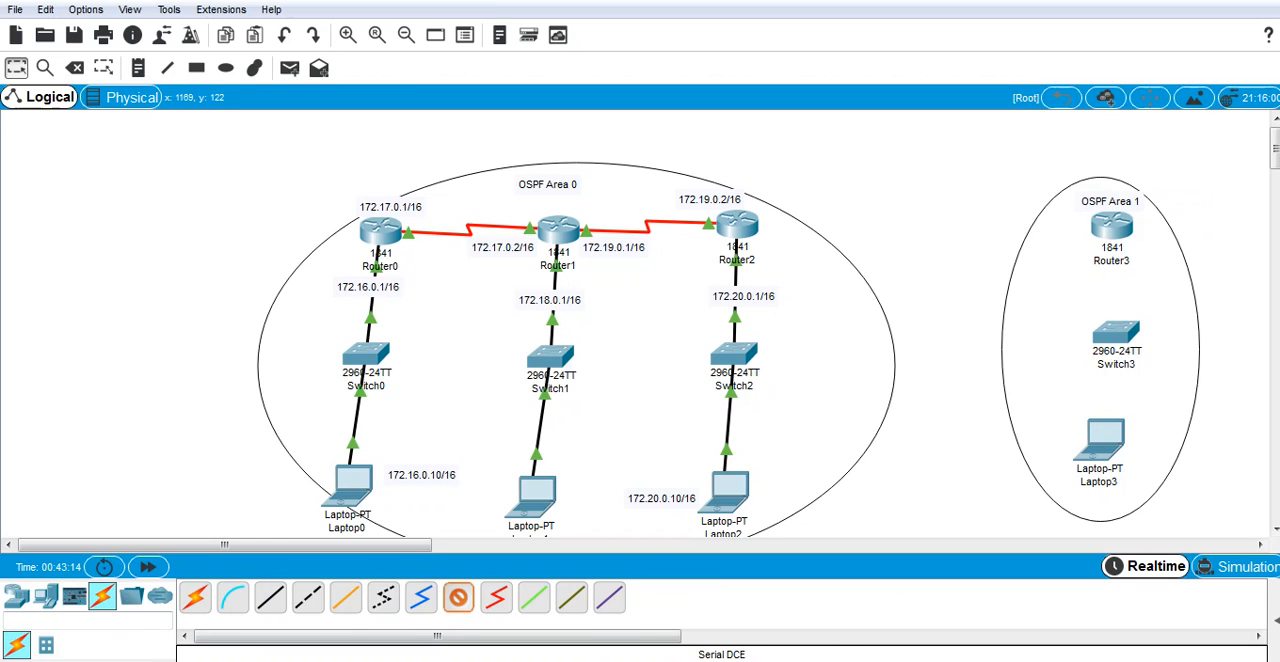
pyautogui.click(1110, 228)
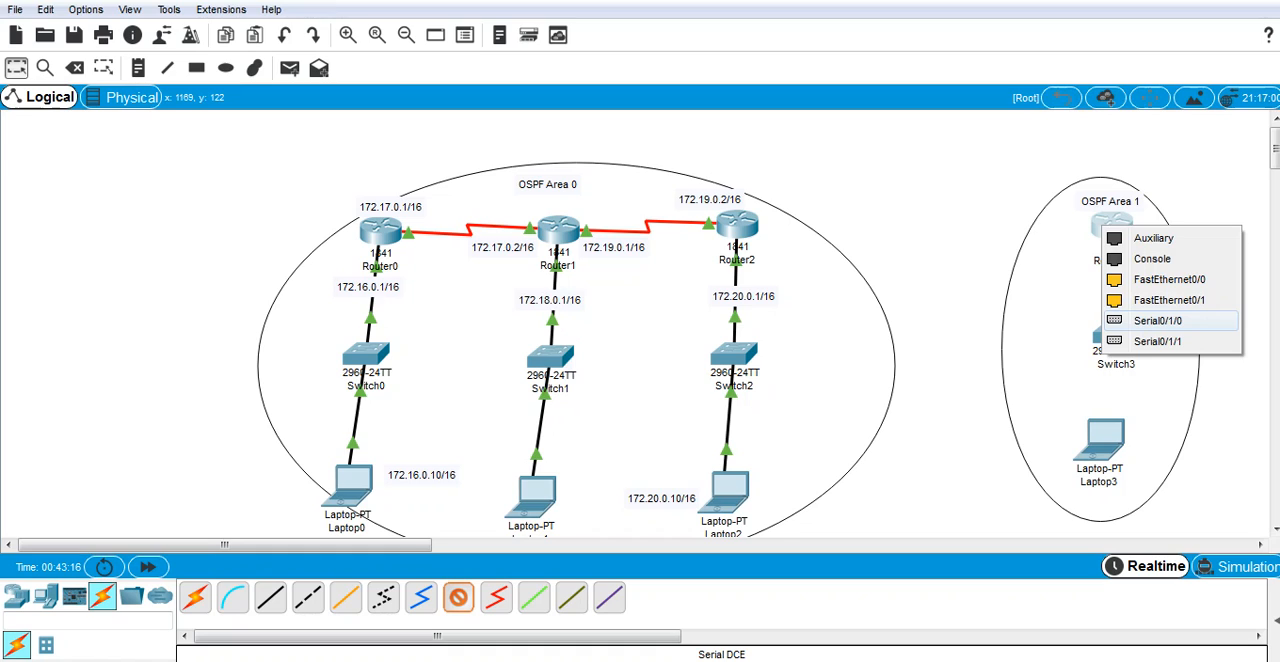
pyautogui.click(1062, 277)
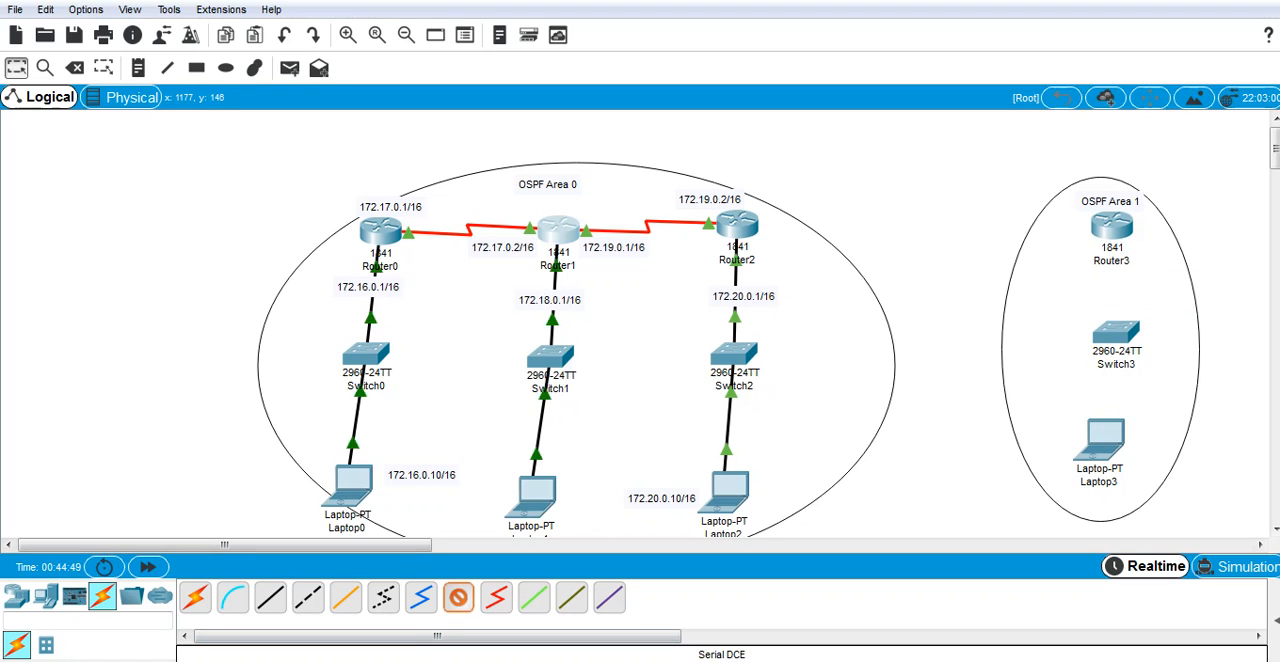
pyautogui.click(1110, 234)
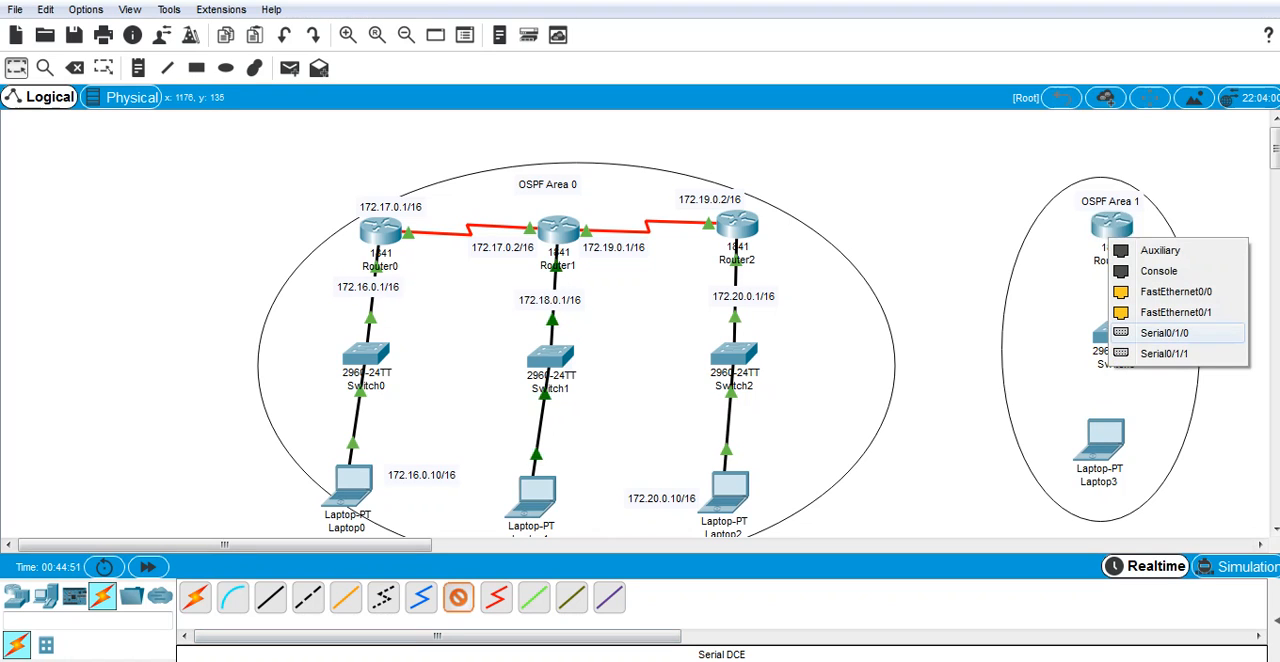
pyautogui.click(1164, 332)
pyautogui.click(556, 231)
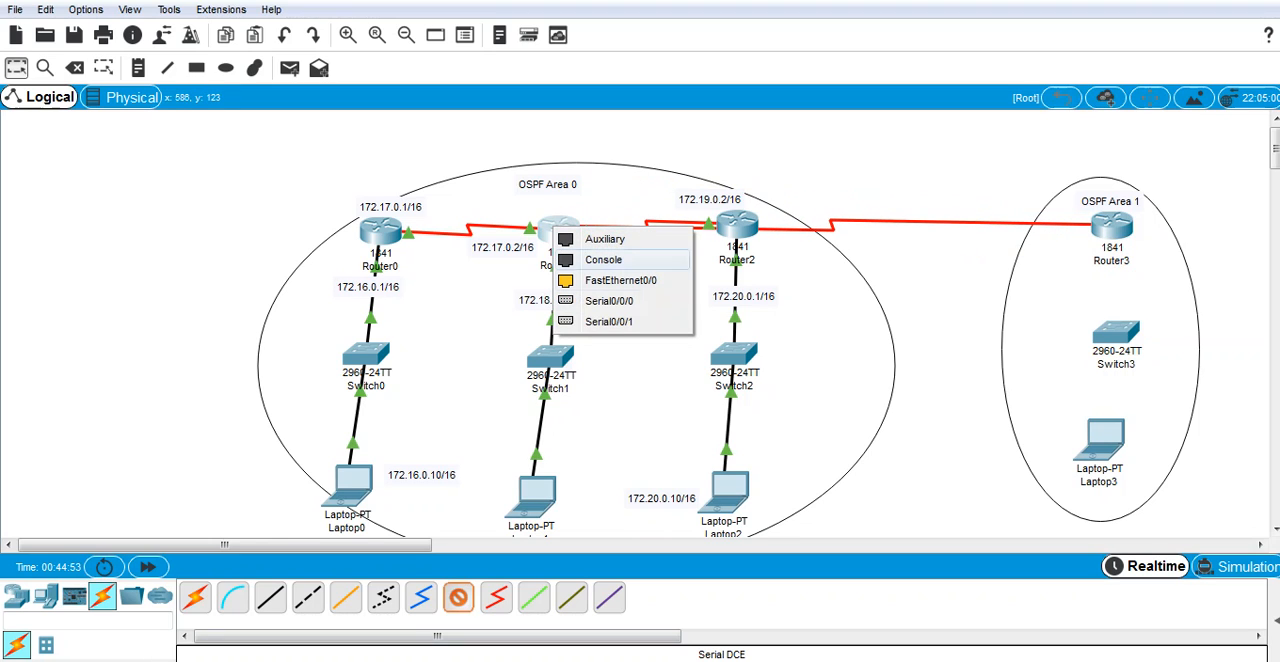
pyautogui.click(610, 300)
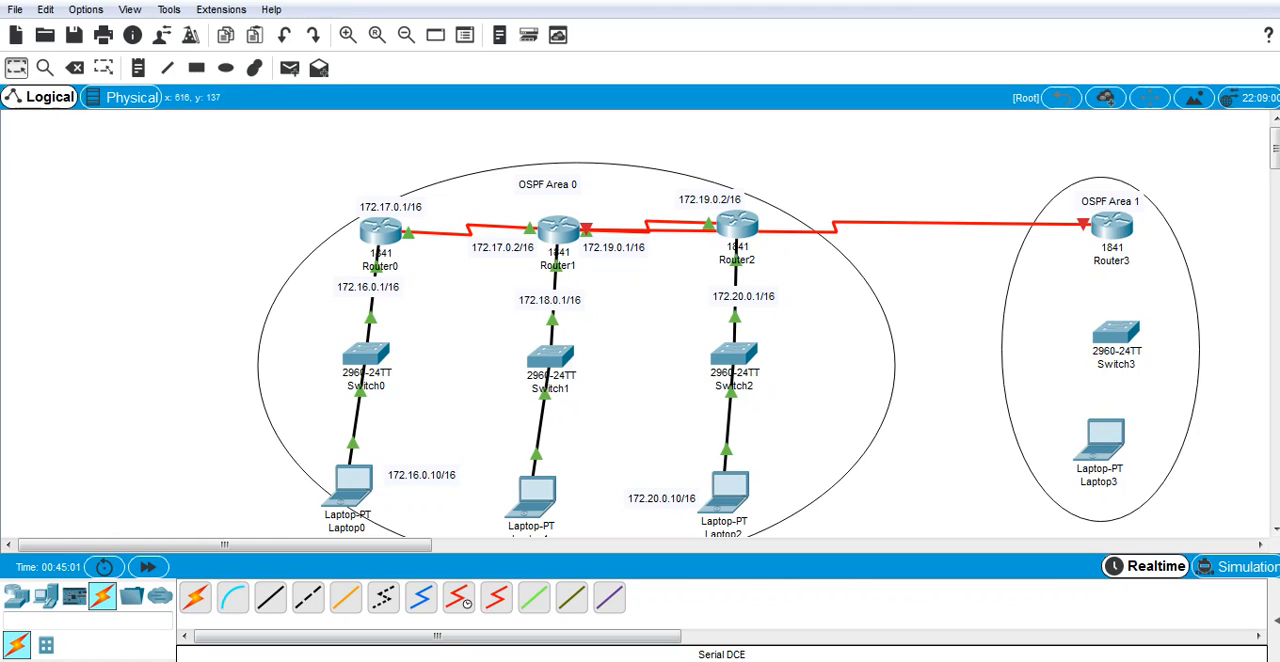
# Step: Check the modules installed in Router1 in its physical device view
pyautogui.moveTo(1101, 228)
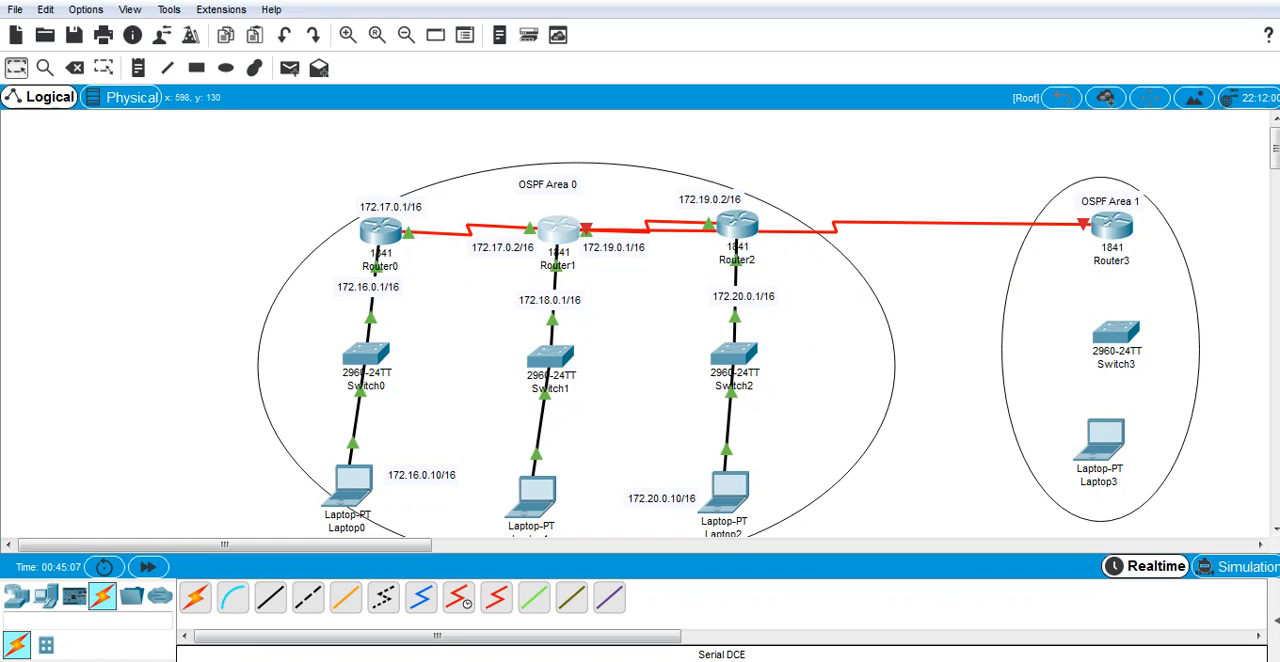
pyautogui.click(556, 229)
pyautogui.click(422, 103)
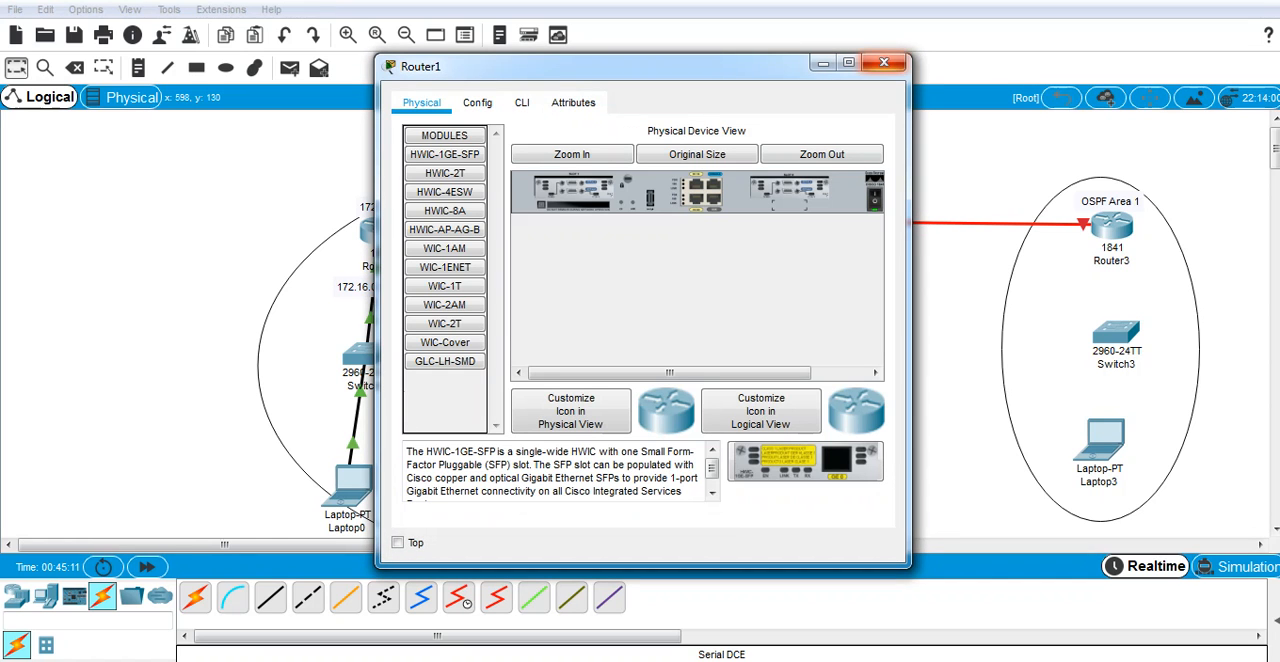
pyautogui.click(884, 63)
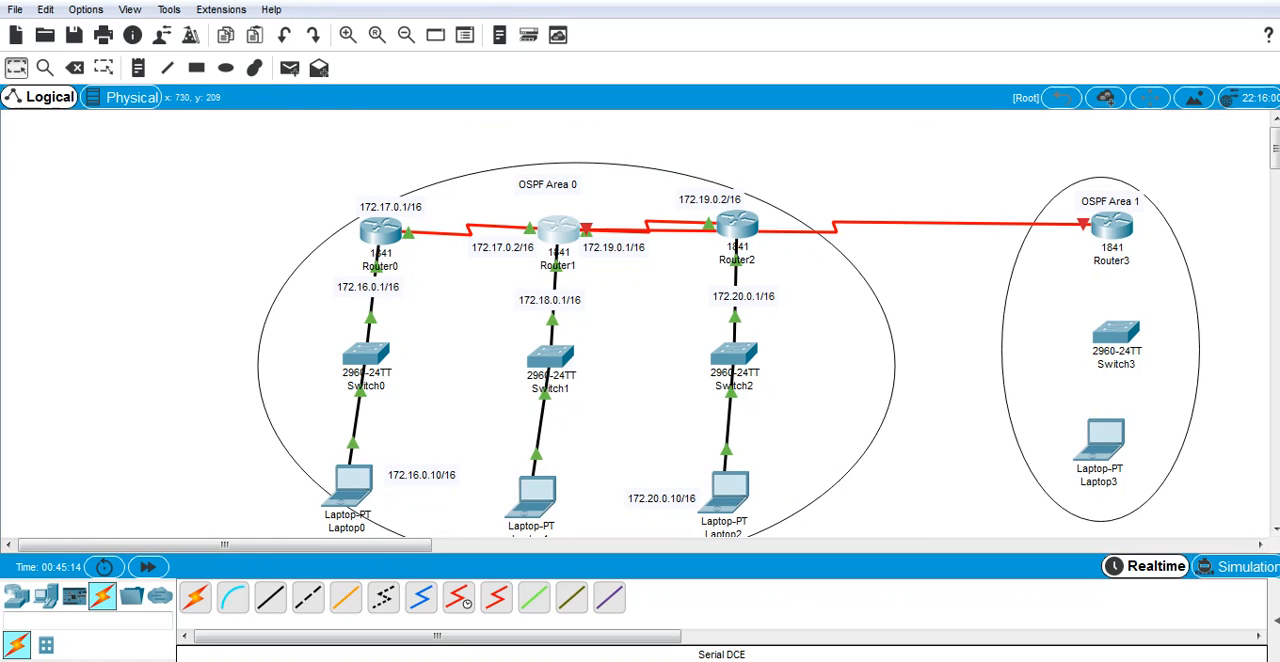
# Step: Add the address label 172.30.0.2/16 above the new serial link near Router3
pyautogui.click(138, 67)
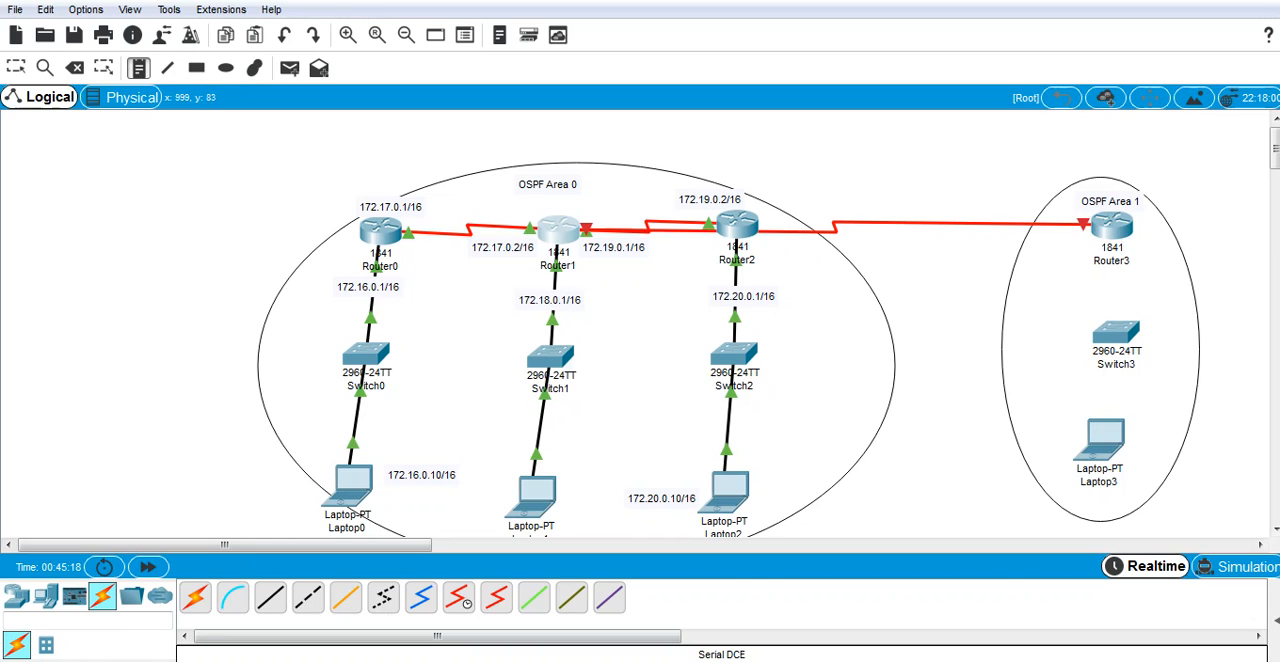
pyautogui.click(957, 204)
pyautogui.write('17')
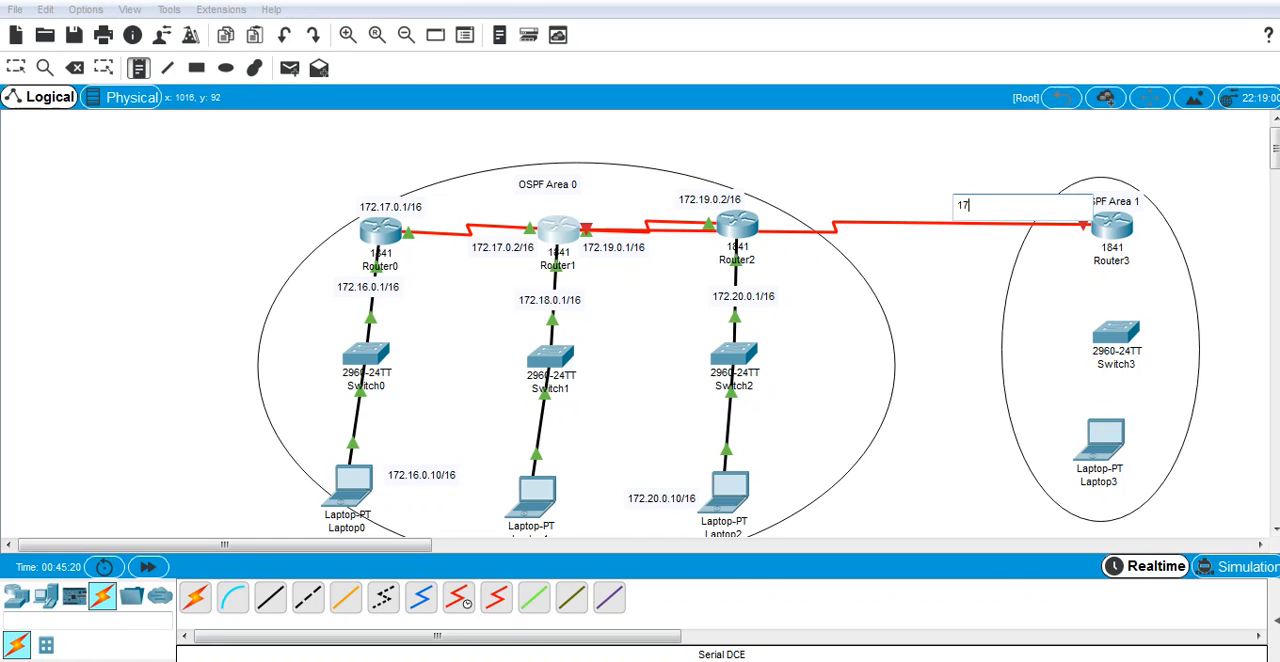
pyautogui.write('2.30.0.2/16')
pyautogui.press('Escape')
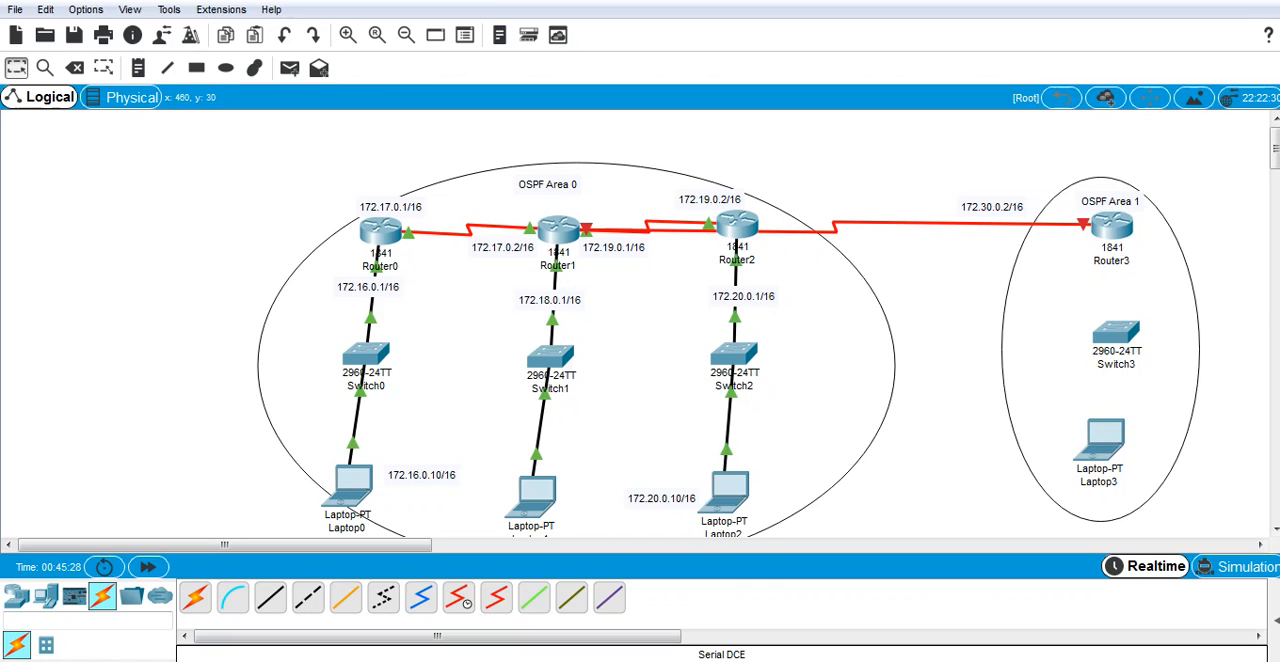
# Step: Add the address label 172.30.0.1/16 below the new serial link, just past Router2
pyautogui.click(138, 67)
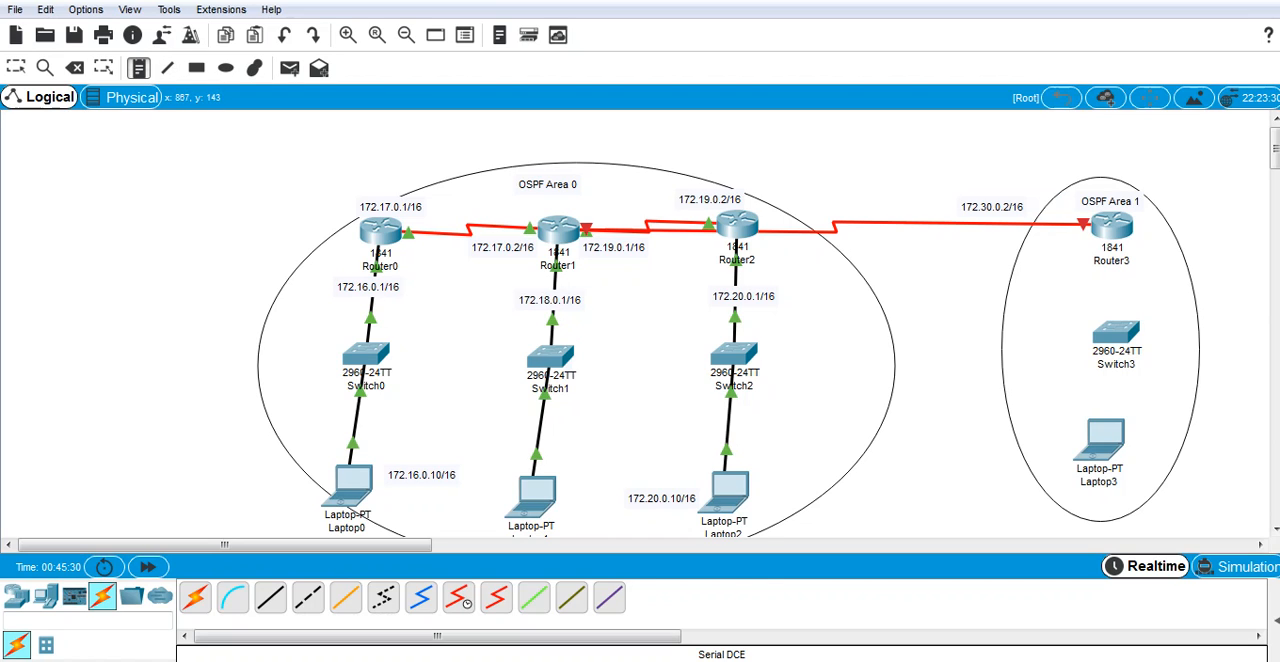
pyautogui.click(816, 244)
pyautogui.write('17')
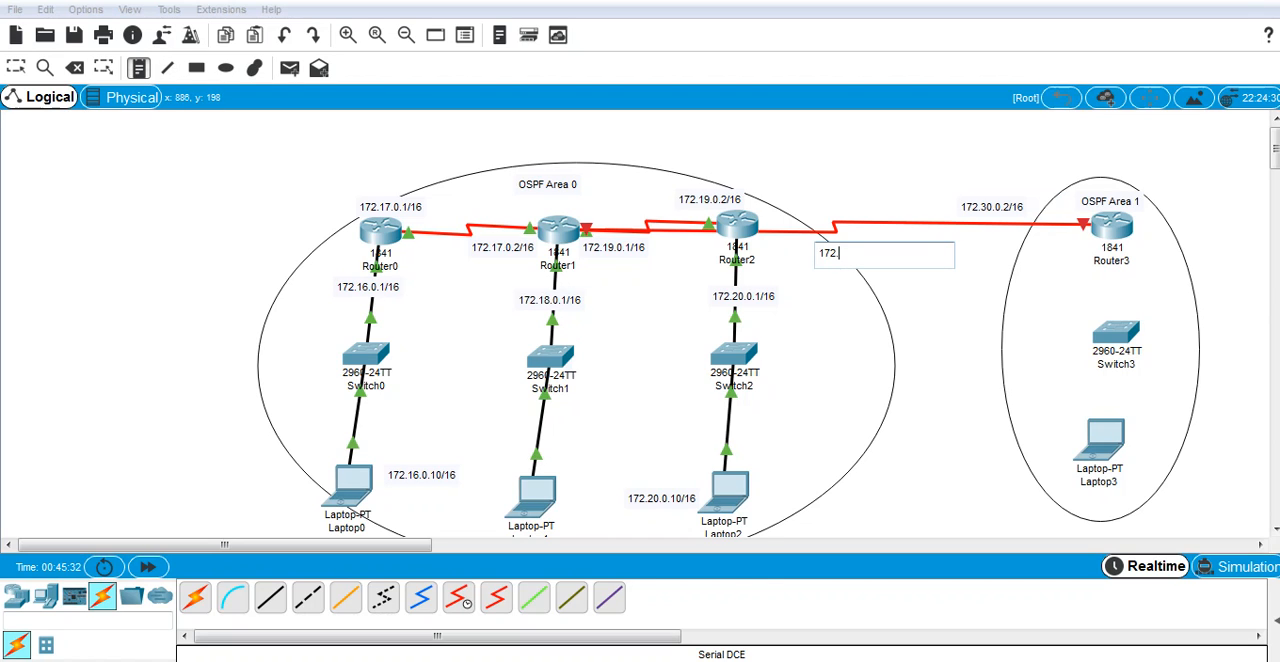
pyautogui.write('2.30.0.1/16')
pyautogui.press('Escape')
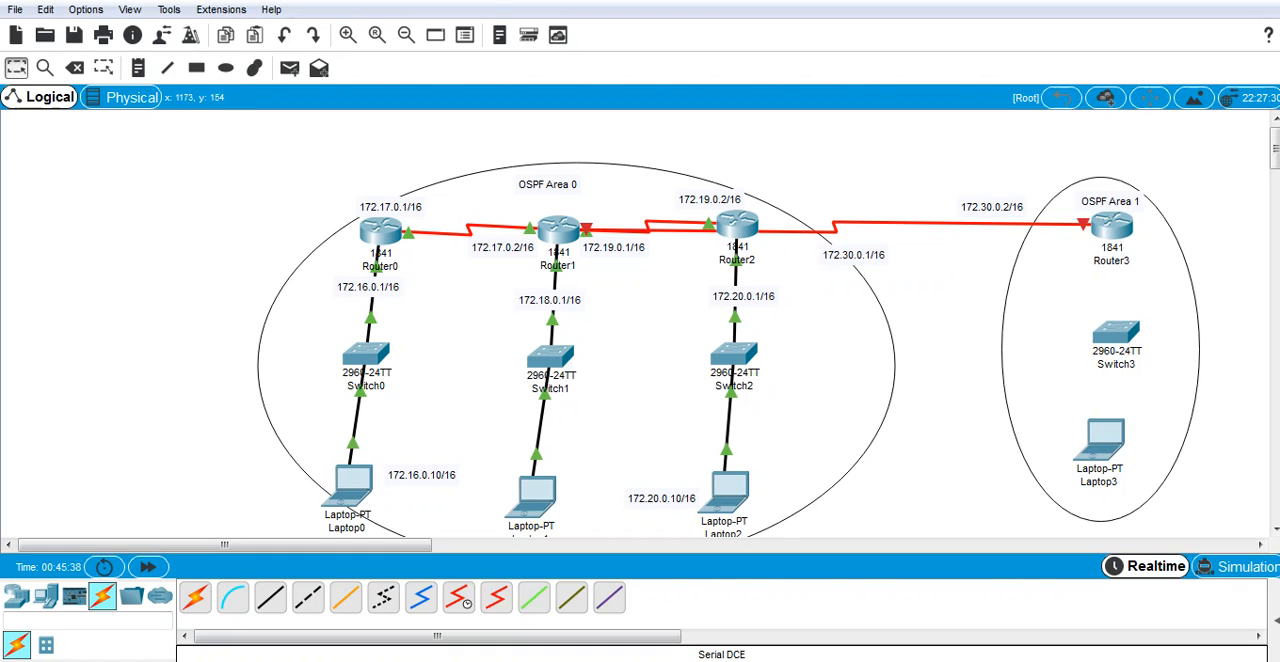
# Step: Connect Router3's FastEthernet0/0 to Switch3 with a copper straight-through cable
pyautogui.click(270, 597)
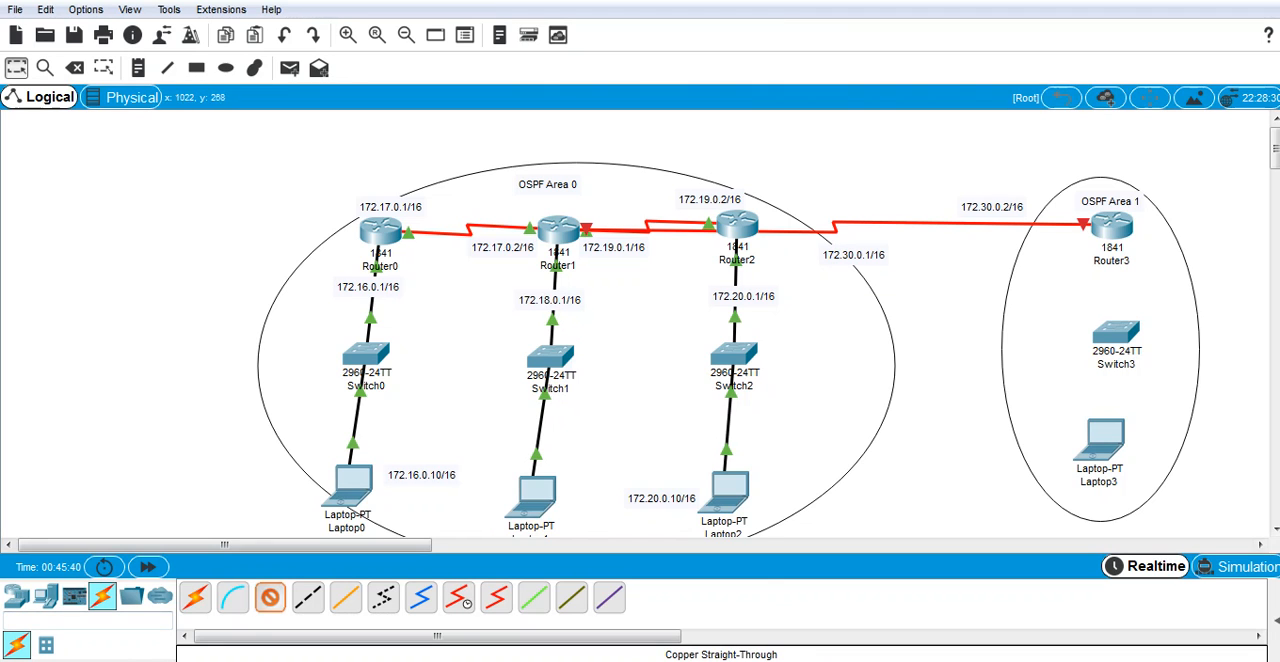
pyautogui.click(1108, 225)
pyautogui.click(1140, 277)
pyautogui.click(1120, 314)
pyautogui.click(1190, 344)
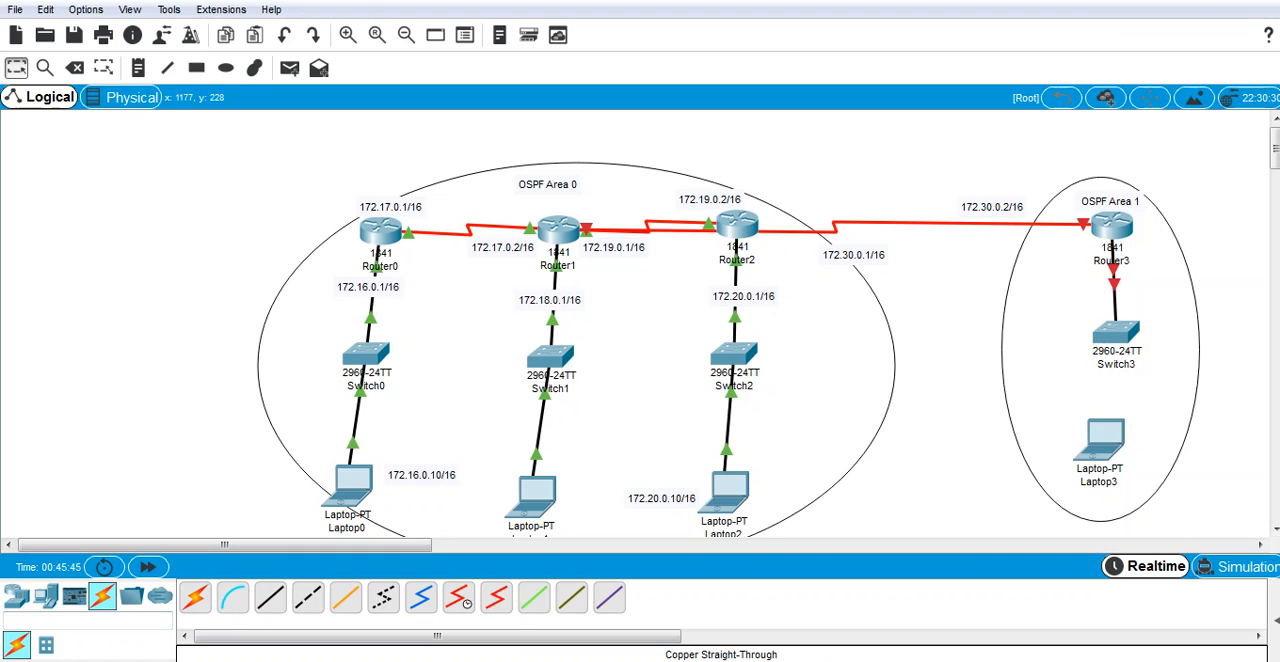
# Step: Connect Switch3 to Laptop3 with a copper straight-through cable
pyautogui.click(270, 597)
pyautogui.click(1120, 336)
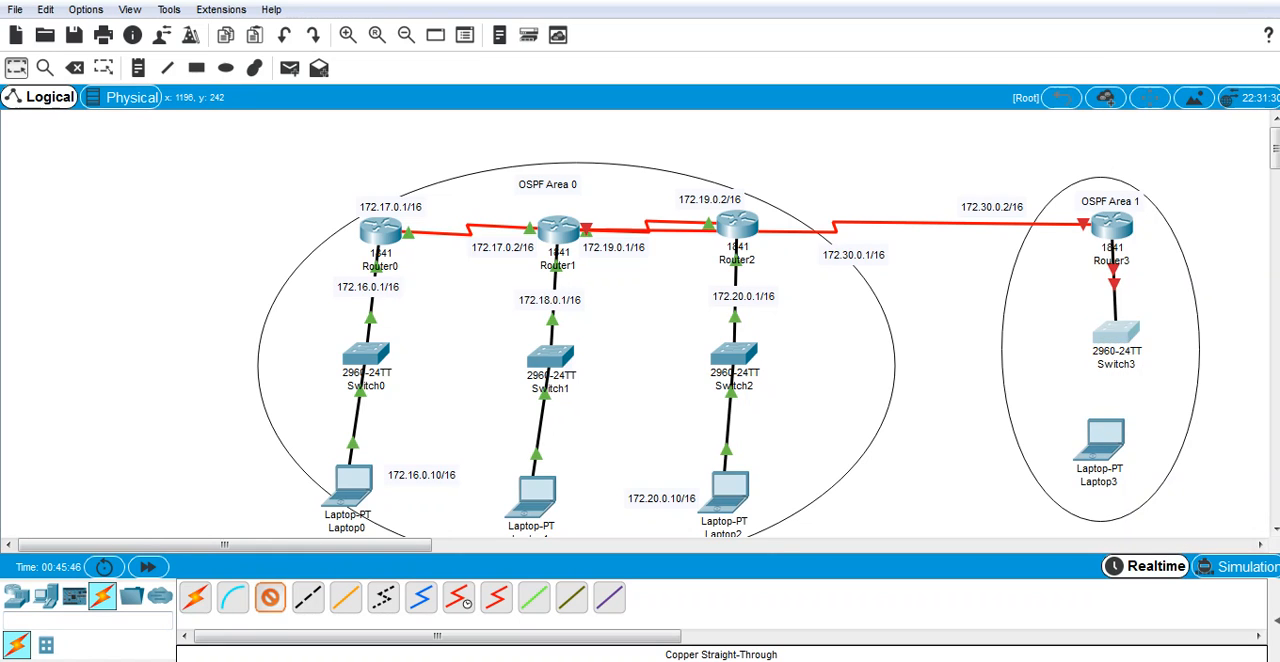
pyautogui.click(1190, 14)
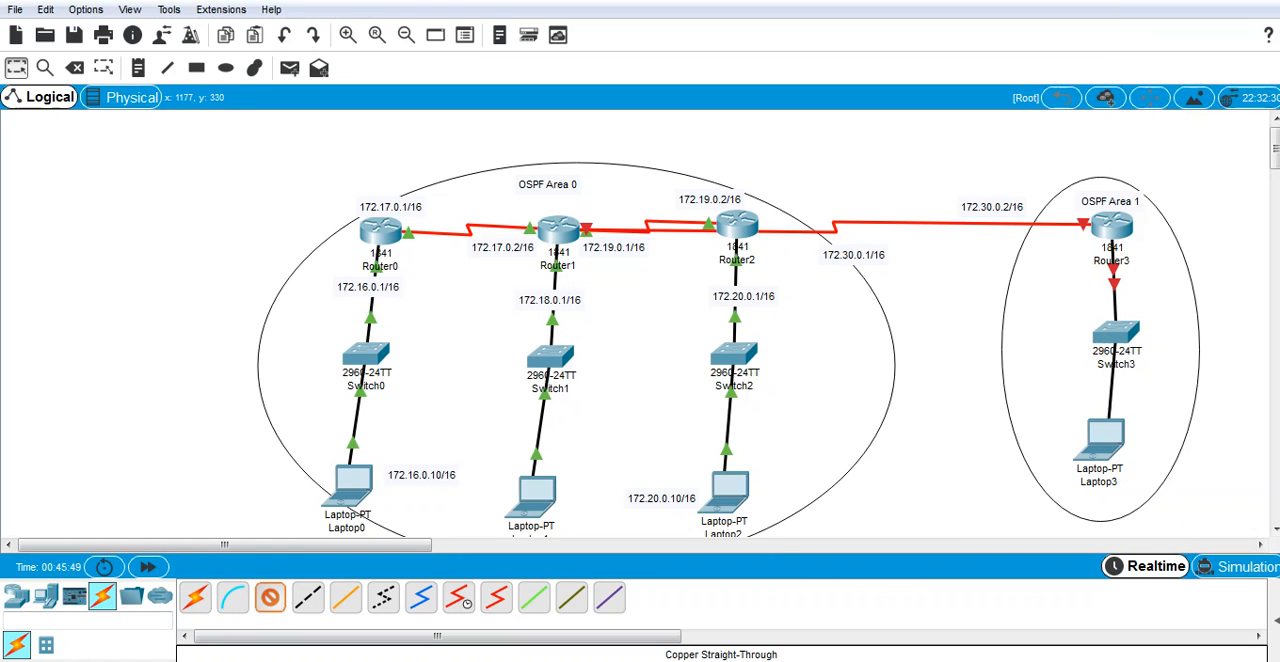
pyautogui.click(1100, 438)
pyautogui.click(1142, 509)
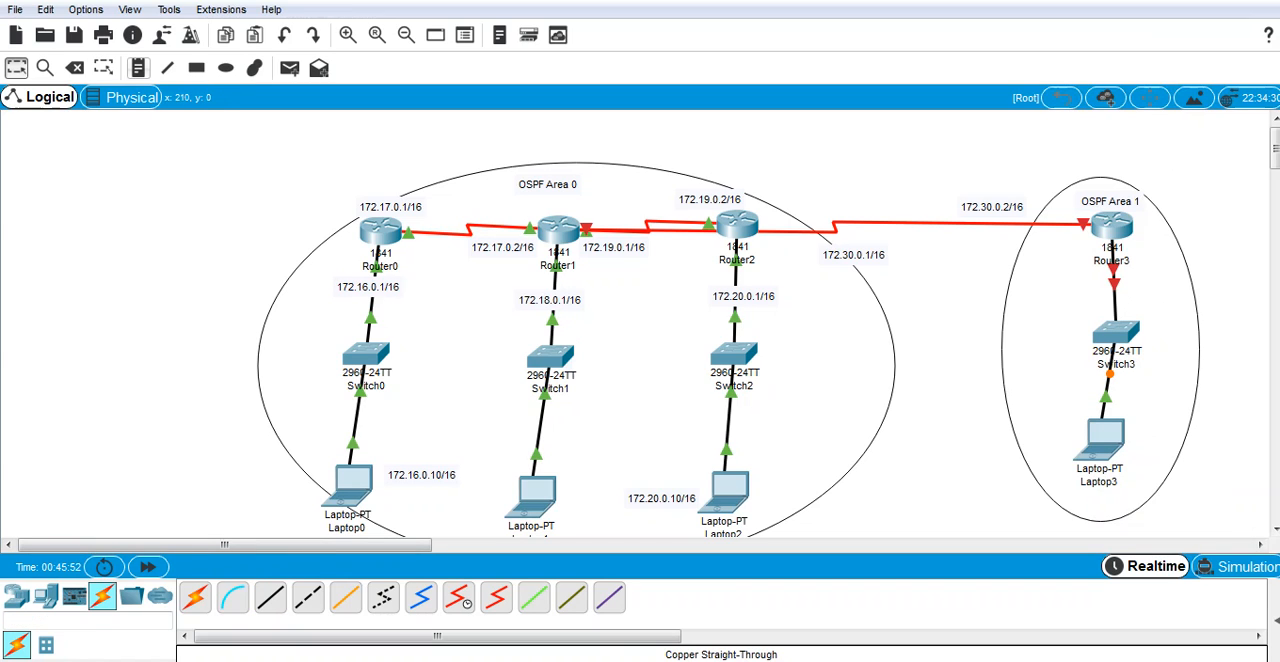
# Step: Add the address label 172.40.0.1/16 beside the link between Router3 and Switch3
pyautogui.click(138, 67)
pyautogui.click(1148, 286)
pyautogui.write('1')
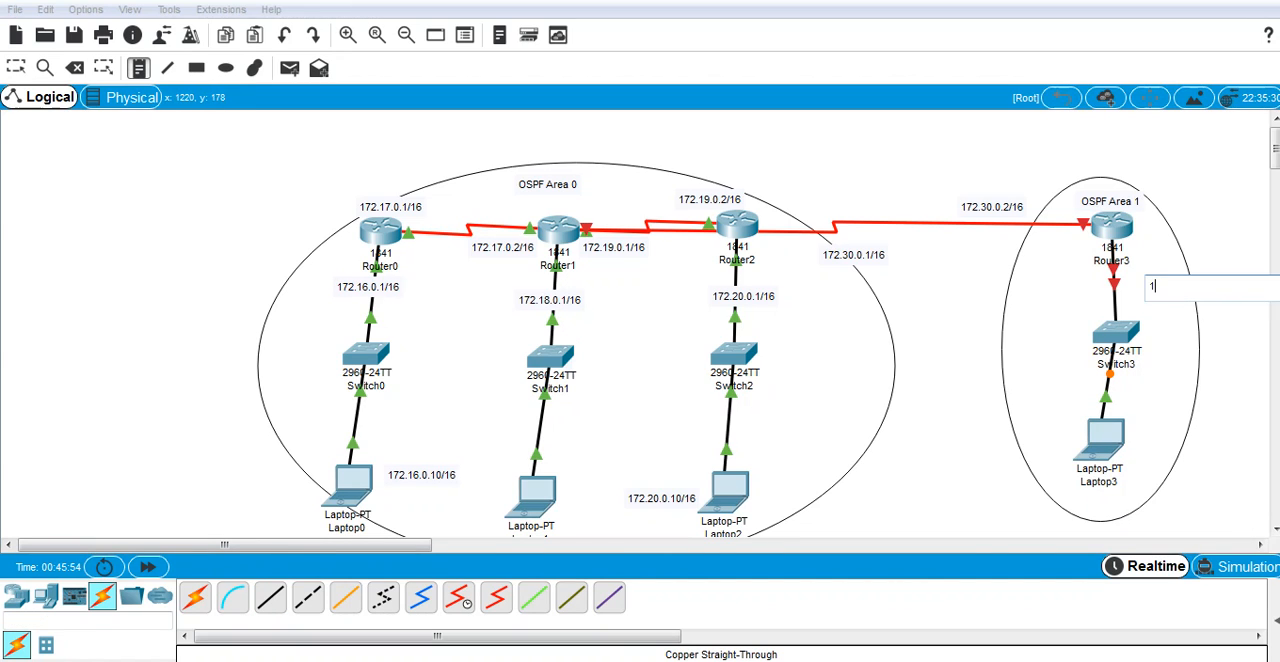
pyautogui.write('72.40.0.1/1')
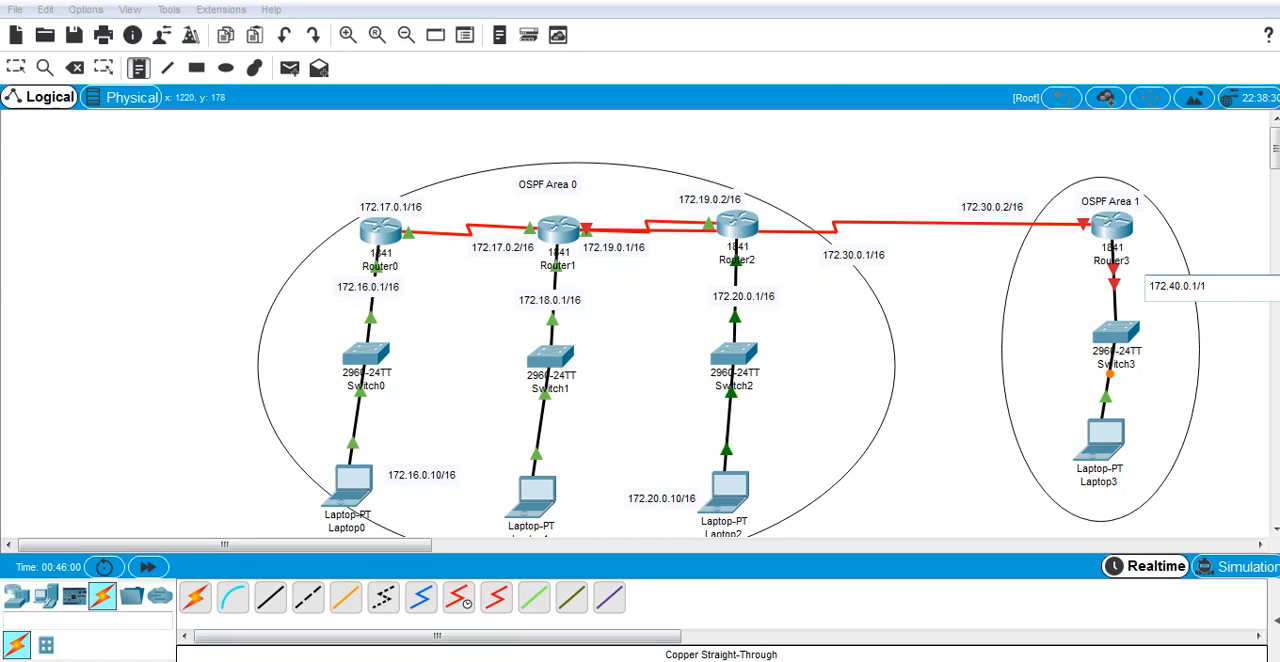
pyautogui.write('6')
# Step: Add the address label 172.40.0.10/16 below Laptop3 inside the Area 1 ellipse
pyautogui.click(138, 68)
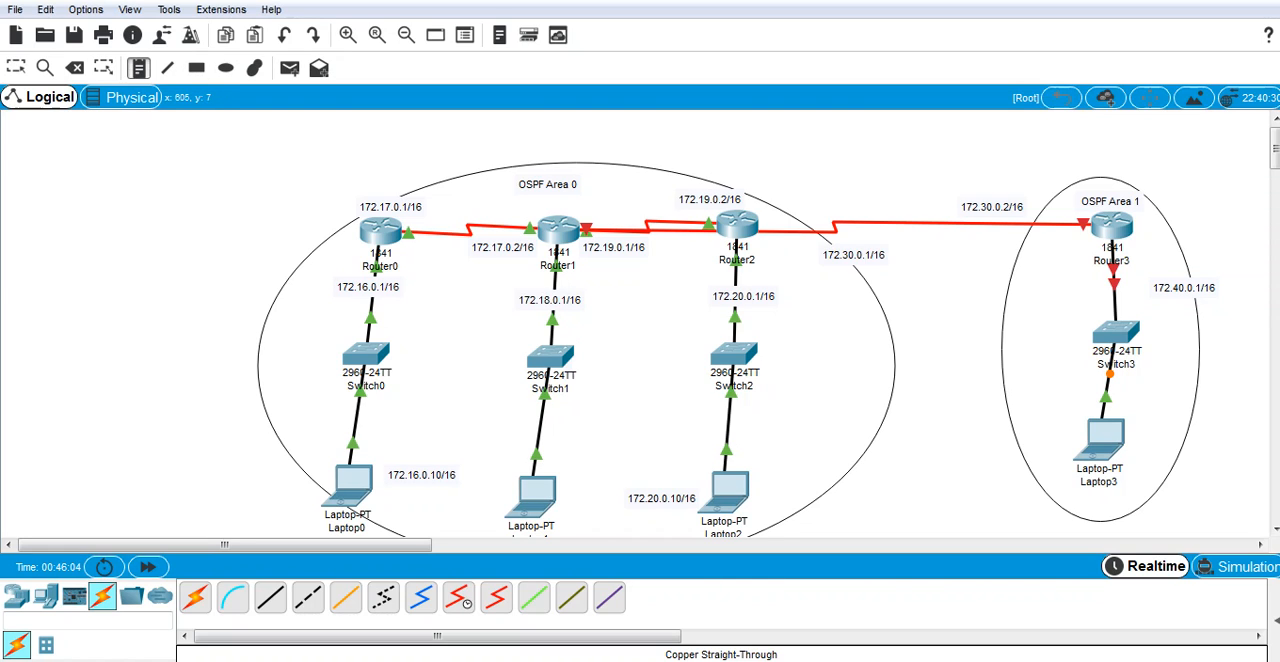
pyautogui.click(999, 492)
pyautogui.write('172.')
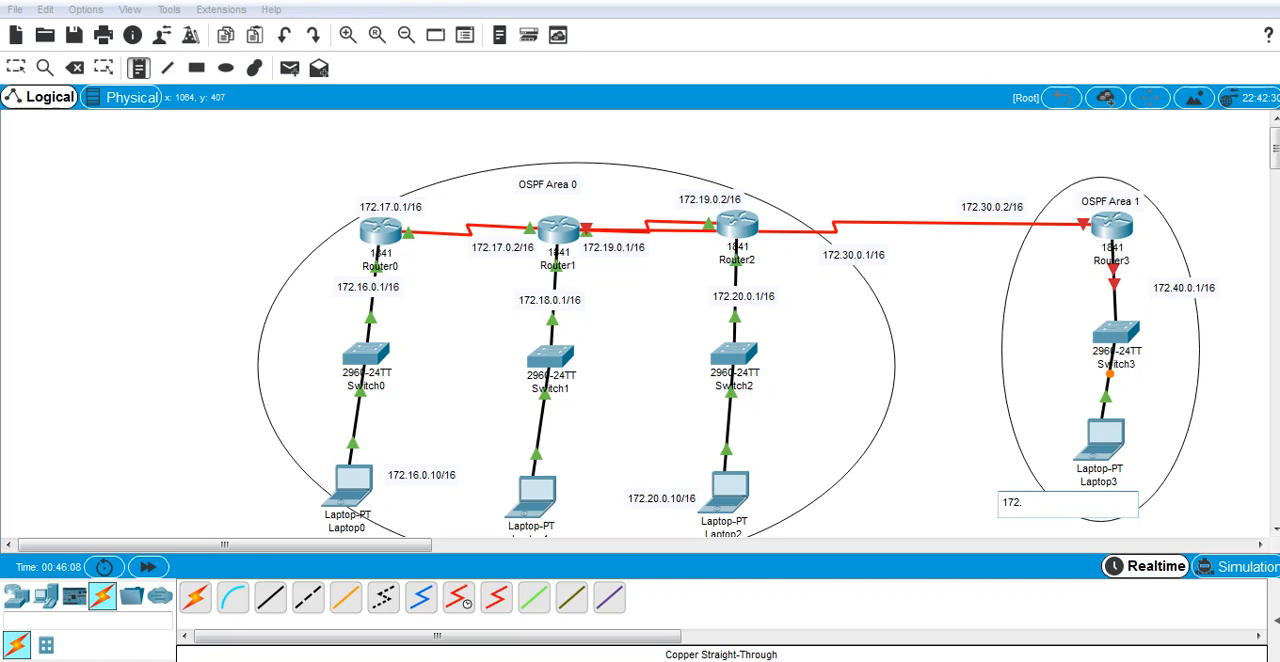
pyautogui.write('040.0.10/16')
pyautogui.press('Escape')
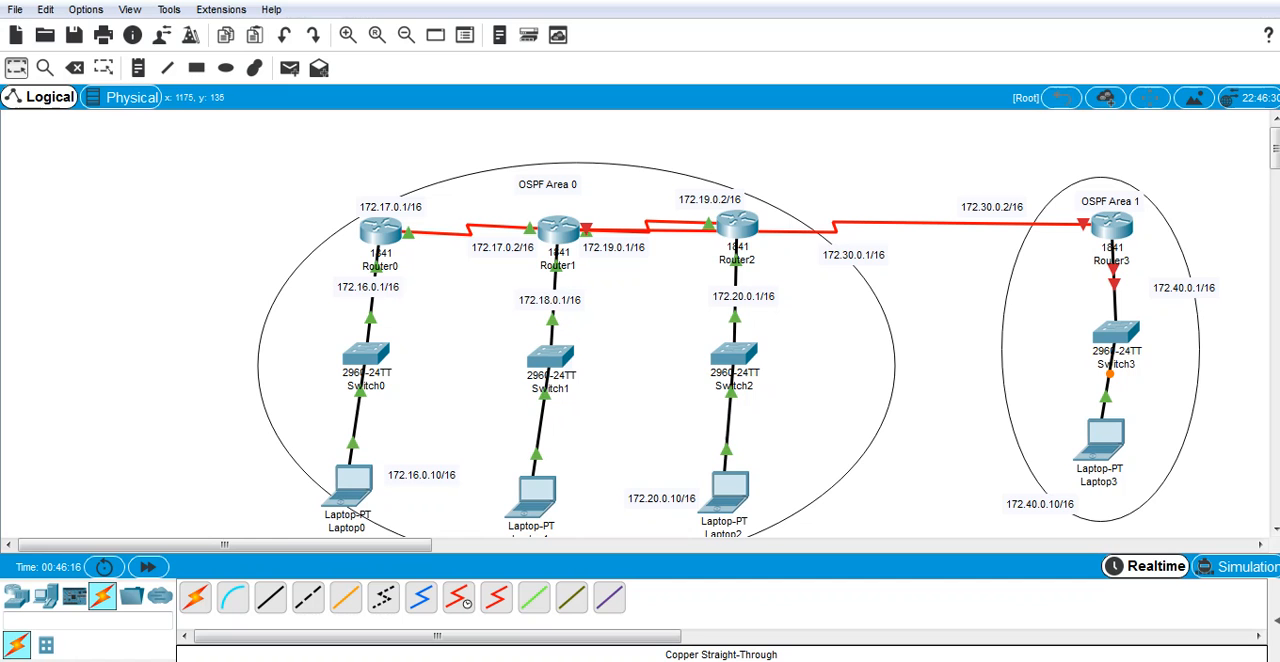
# Step: Open Router3's command line interface and decline the initial configuration dialog
pyautogui.click(1110, 228)
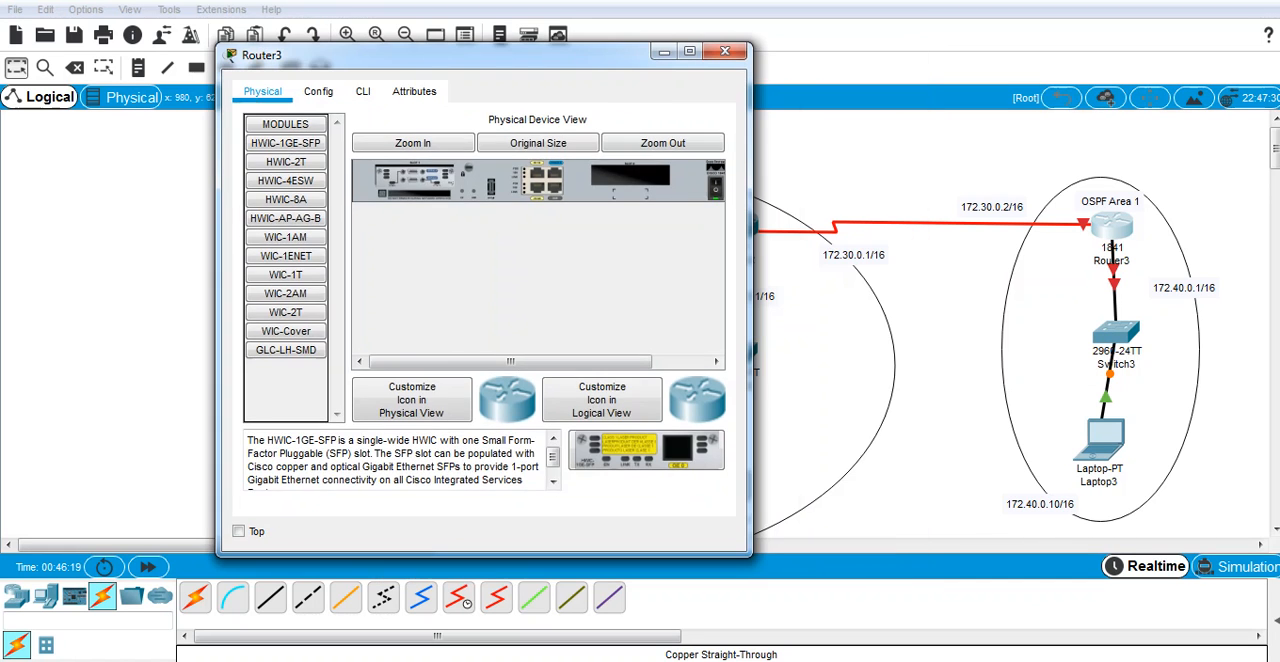
pyautogui.click(363, 91)
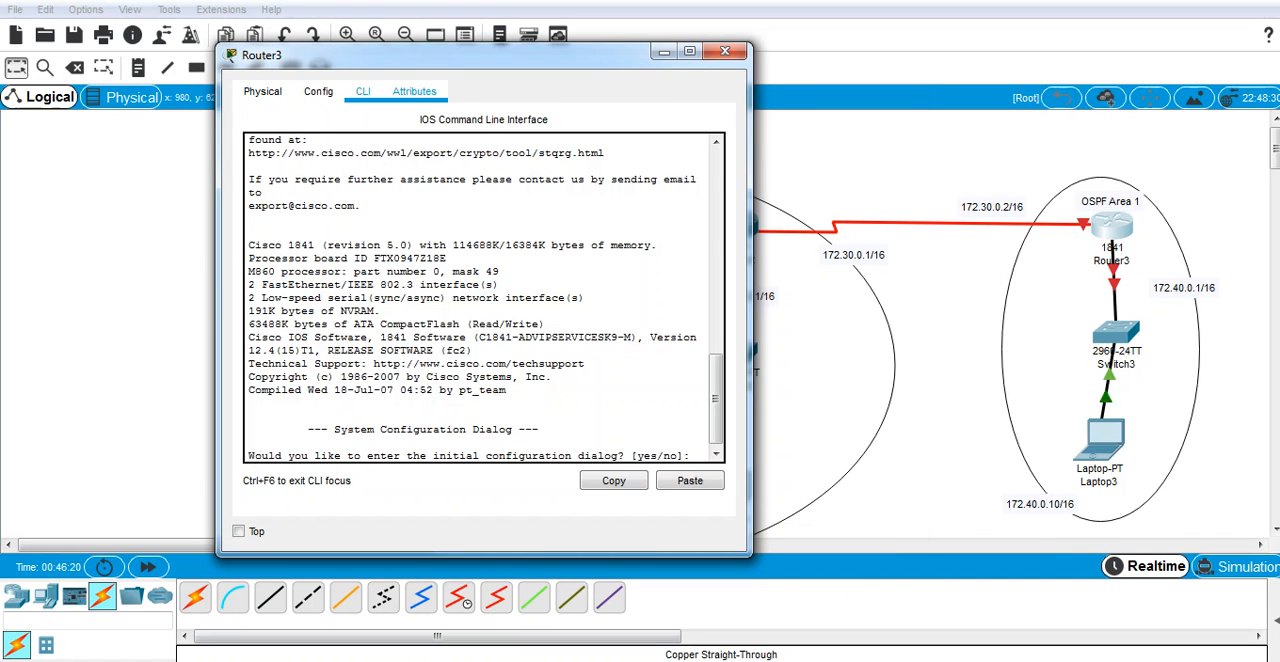
pyautogui.write('n')
pyautogui.press('Return')
pyautogui.press('Return')
pyautogui.write('er>e')
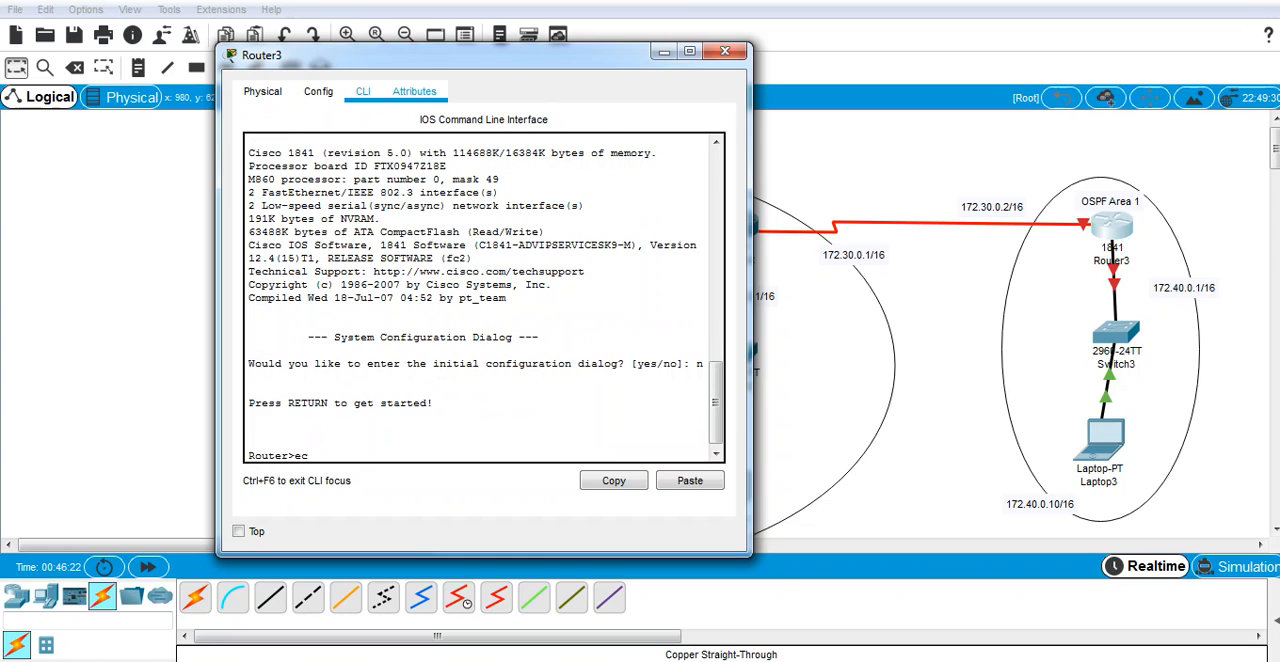
pyautogui.write('c')
pyautogui.press('BackSpace')
pyautogui.write('\\n')
pyautogui.press('Return')
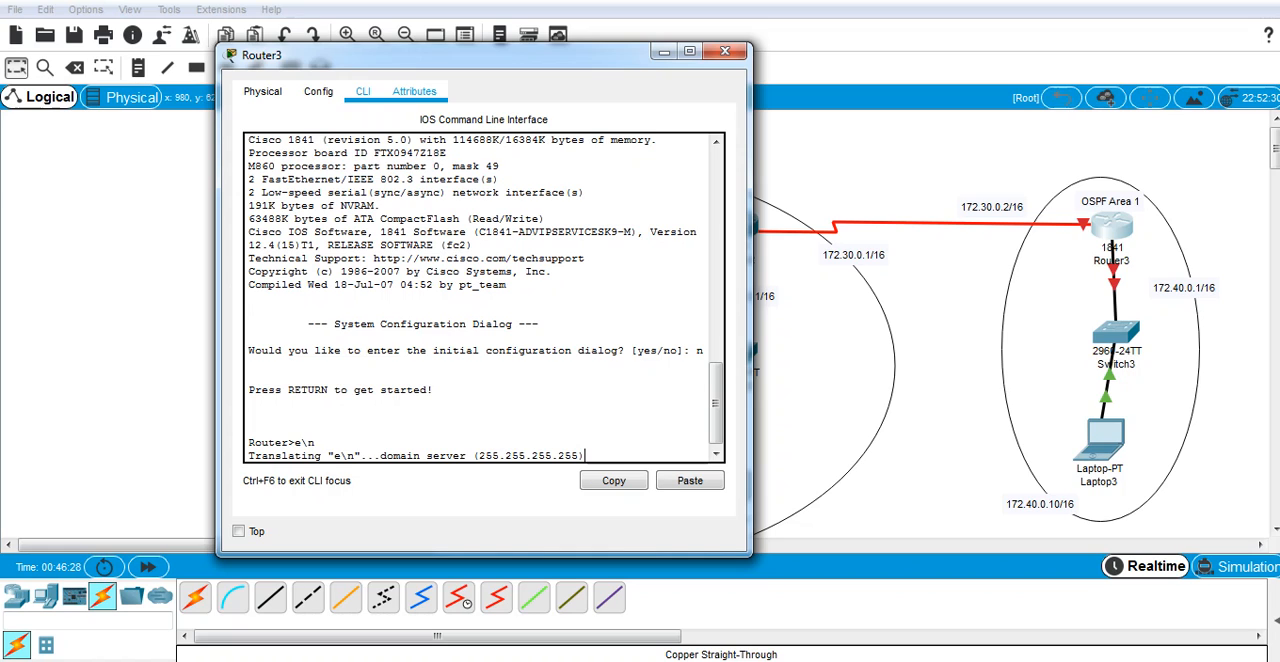
# Step: Enter privileged mode on Router3 with en and go into global configuration with confi t
pyautogui.write('en')
pyautogui.press('Return')
pyautogui.press('Return')
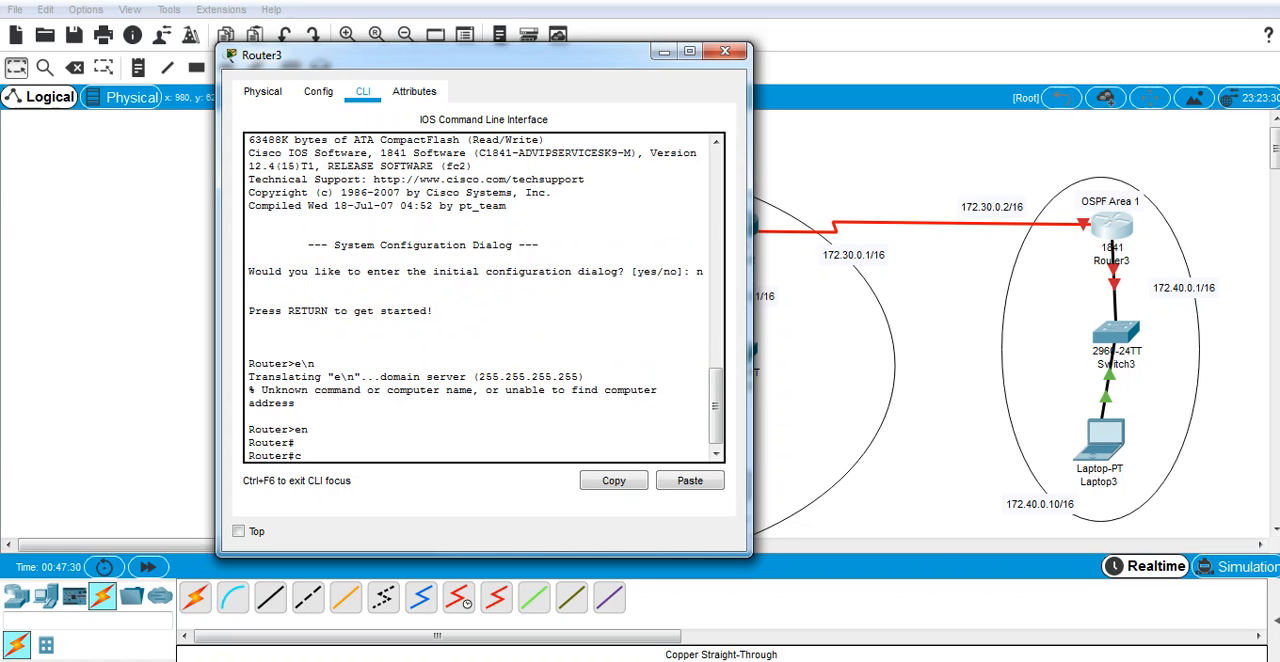
pyautogui.write('condif')
pyautogui.press('BackSpace')
pyautogui.press('BackSpace')
pyautogui.write('fi')
pyautogui.press('Return')
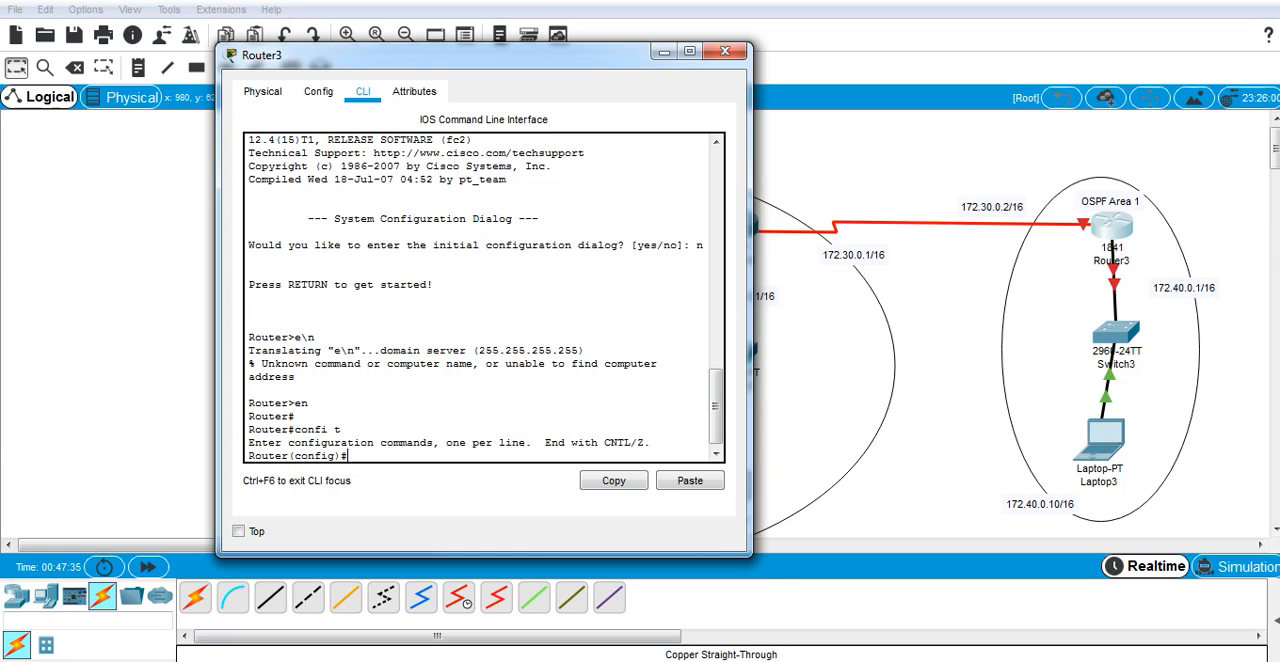
# Step: Assign the IP address 172.40.0.1 with mask 255.255.0.0 to Router3's interface fastEthernet 0/0
pyautogui.write('inter')
pyautogui.press('Tab')
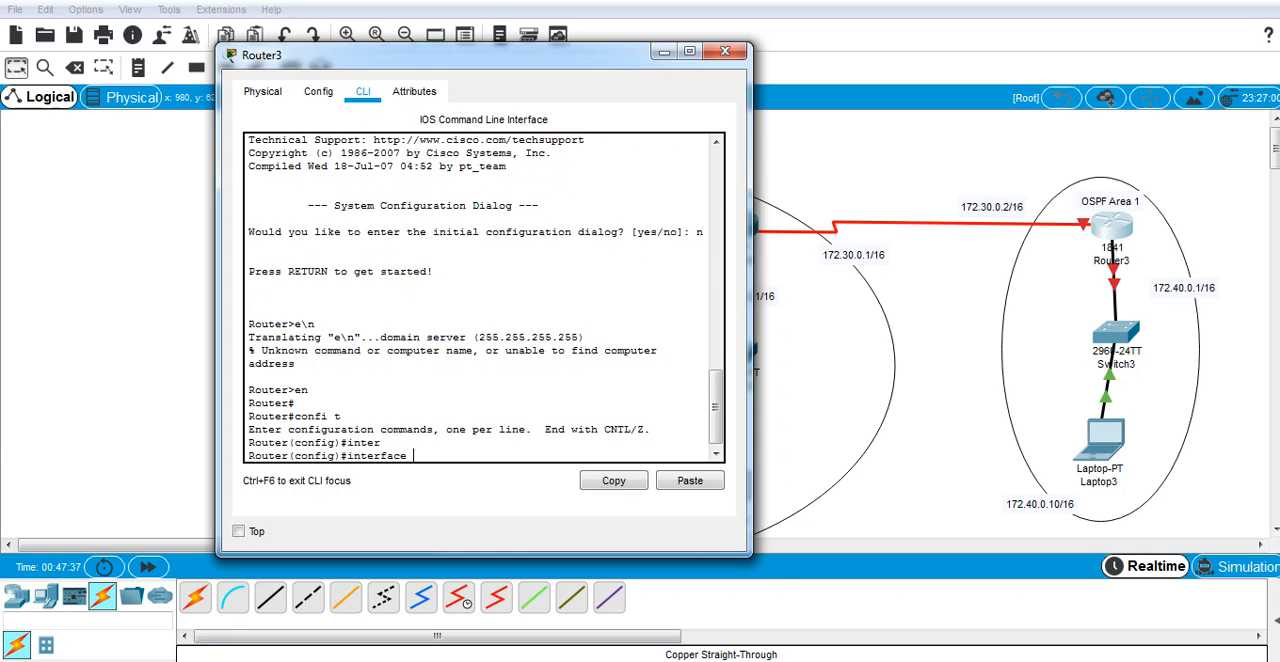
pyautogui.write('fa')
pyautogui.press('Tab')
pyautogui.write('0')
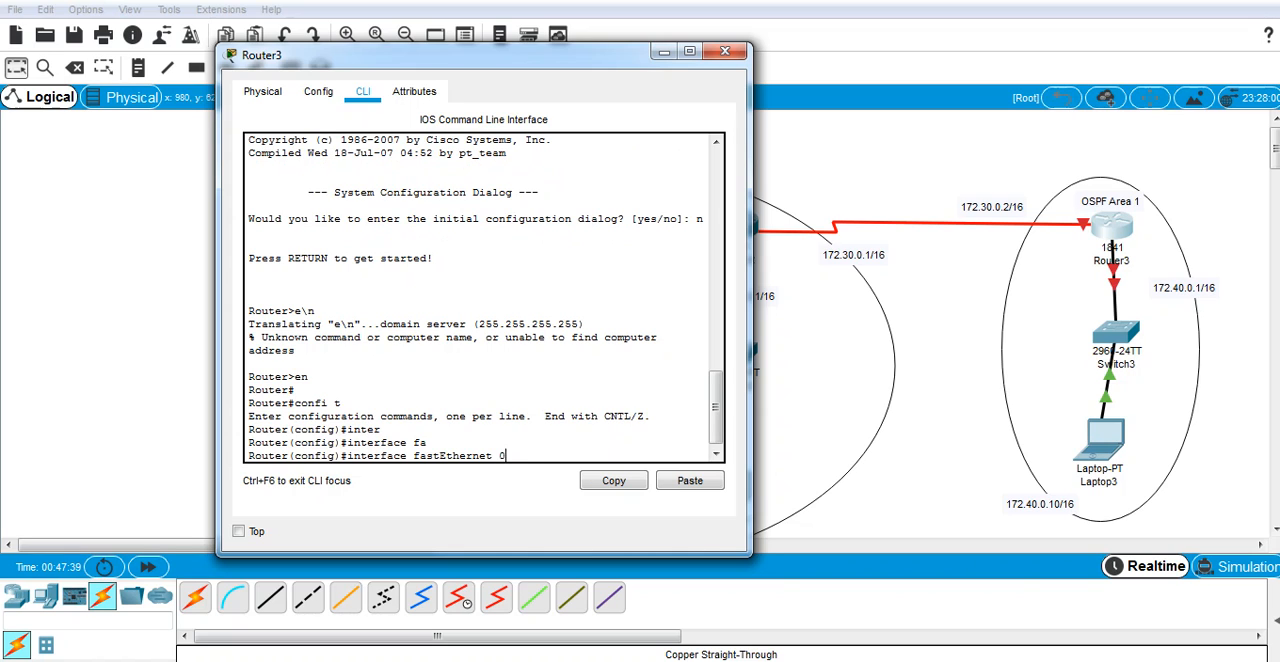
pyautogui.write('/0')
pyautogui.press('Return')
pyautogui.write('ig-if)#i')
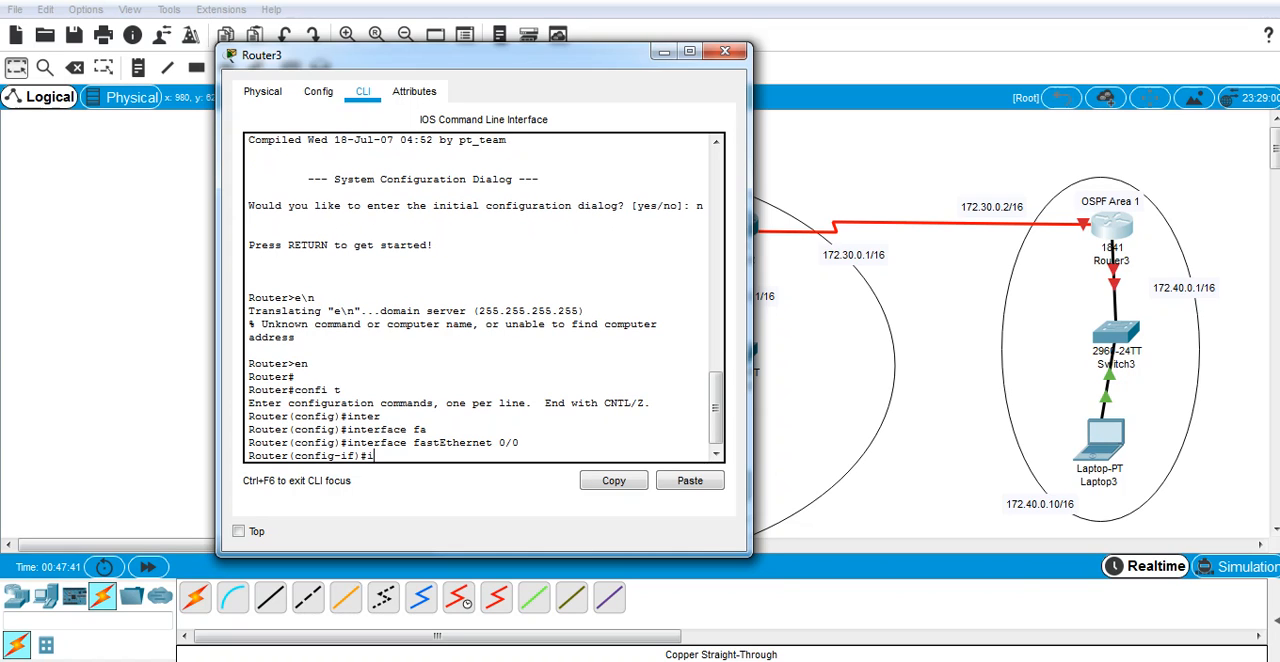
pyautogui.write('p ad')
pyautogui.press('Tab')
pyautogui.write('17')
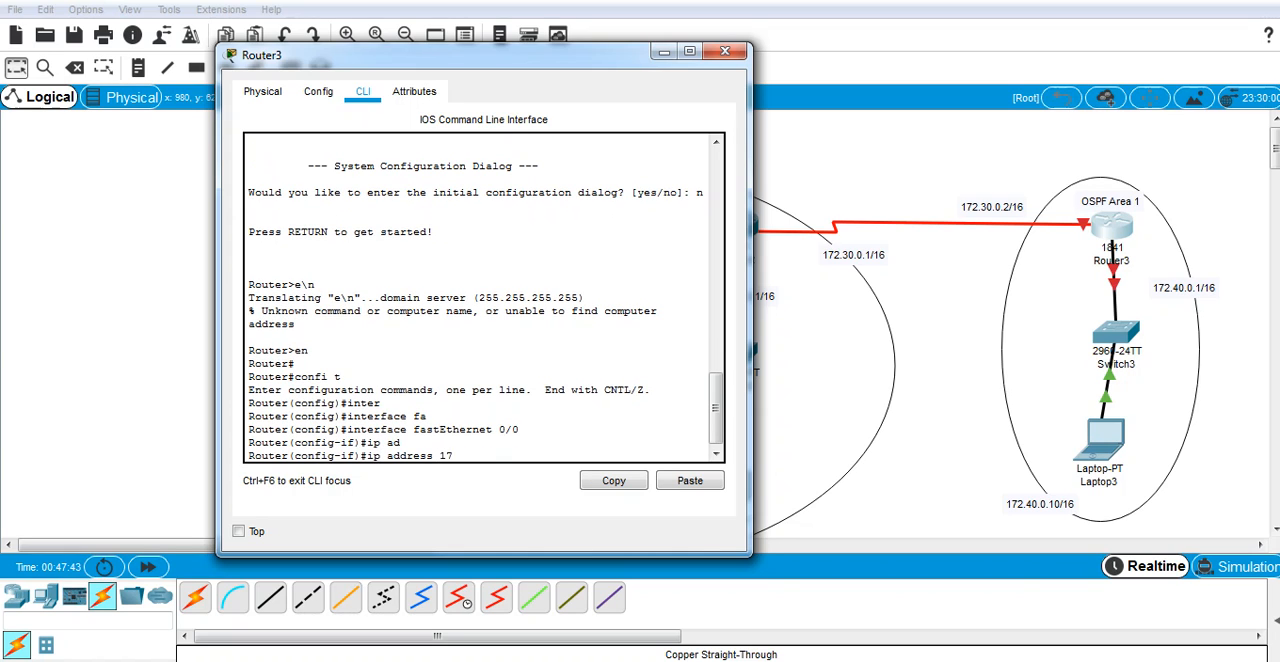
pyautogui.write('2.40.0.1 255.255.0.0')
pyautogui.press('Return')
# Step: Enable Router3's fastEthernet 0/0 interface with the no shutdown command
pyautogui.write('no sh')
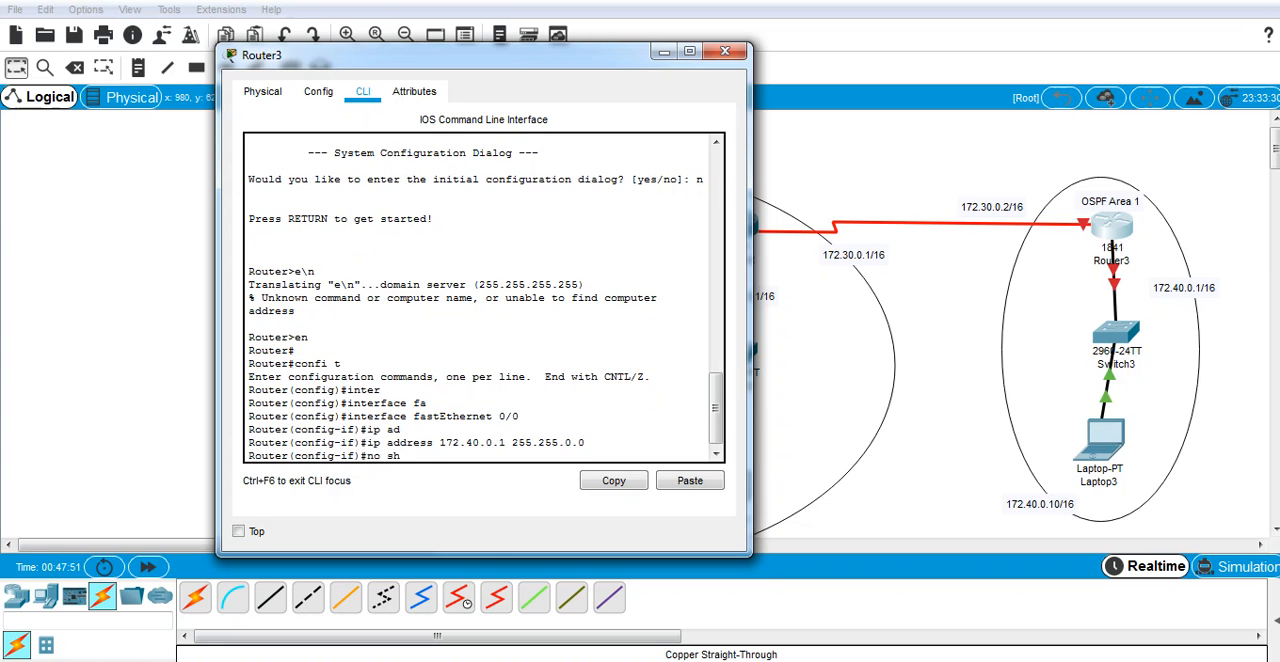
pyautogui.write('u')
pyautogui.press('Tab')
pyautogui.press('Return')
# Step: Exit the FastEthernet interface to global configuration and begin an interface serial command
pyautogui.write('ex')
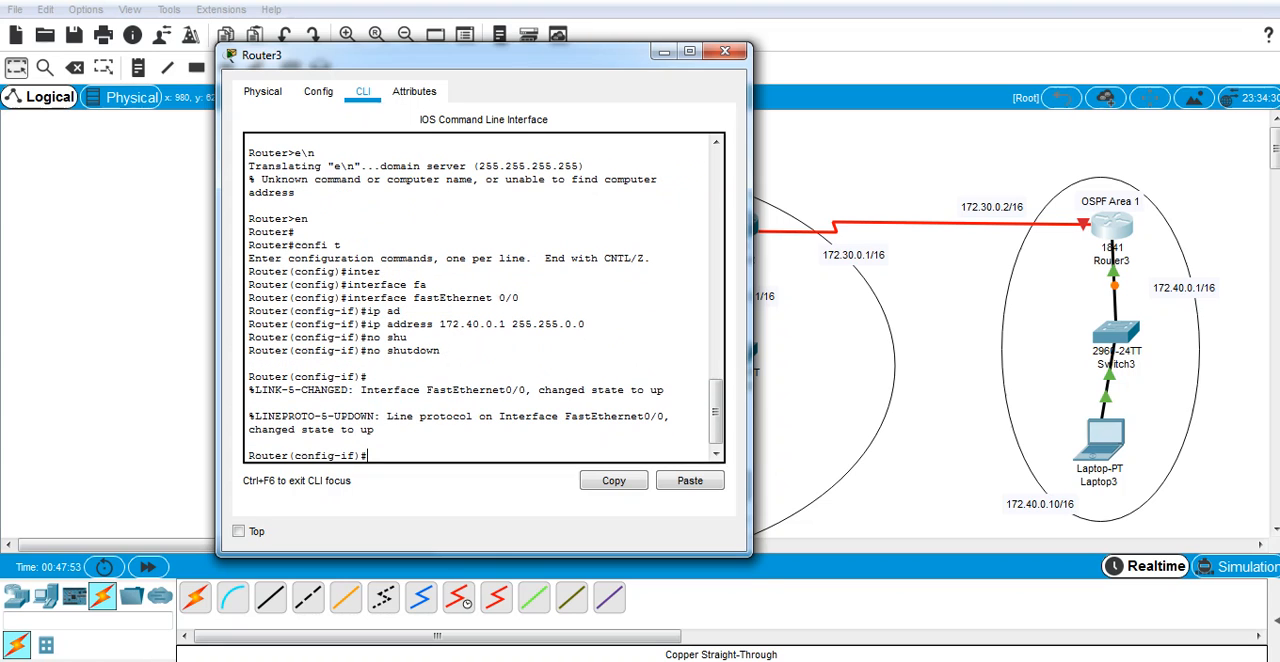
pyautogui.press('Return')
pyautogui.write('inter')
pyautogui.press('Tab')
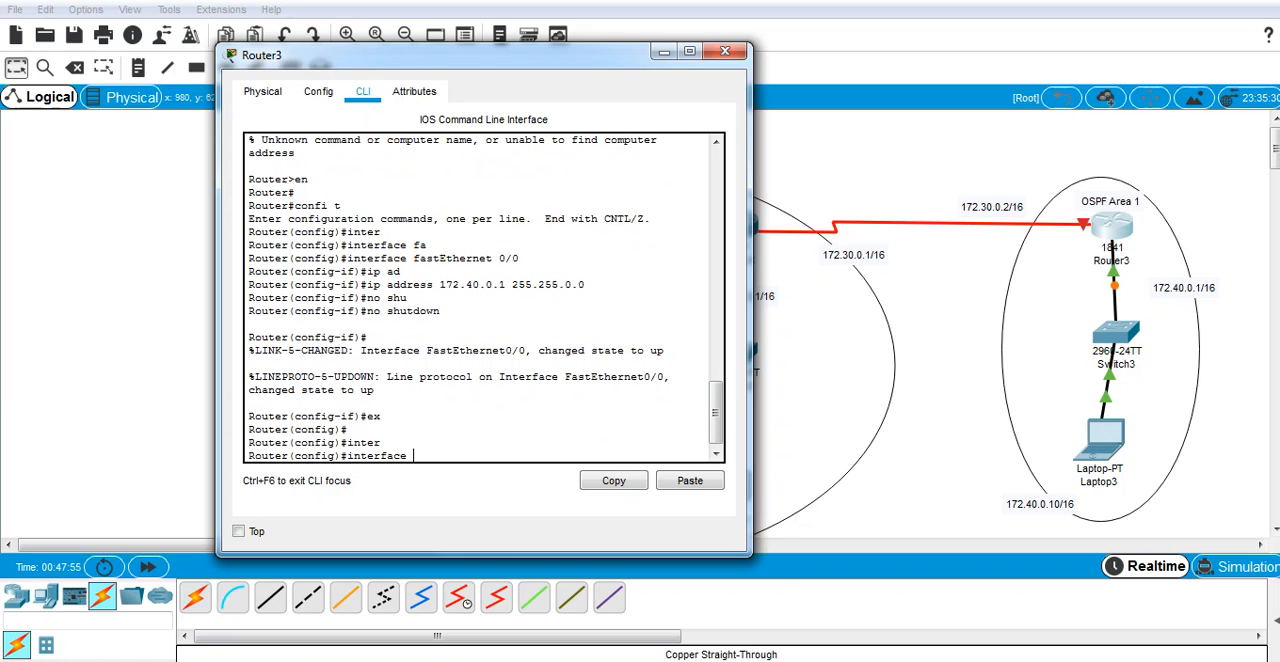
pyautogui.write('se')
pyautogui.press('Tab')
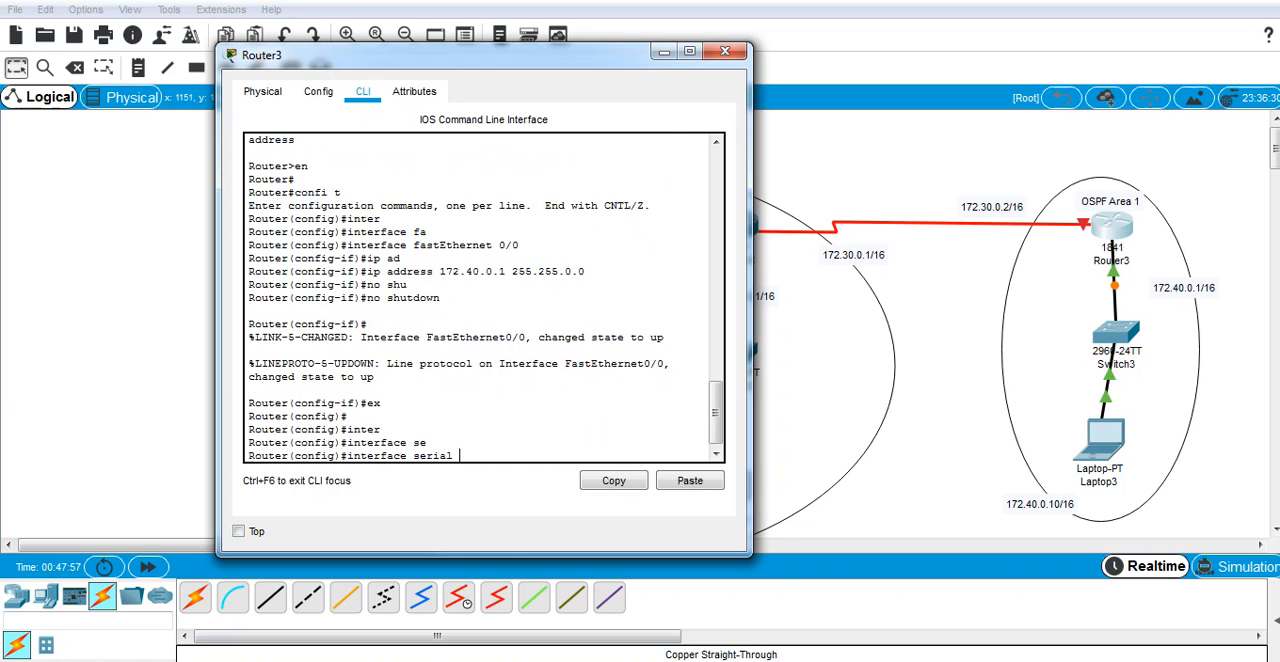
# Step: Check in the topology which serial port of Router3 its serial link uses, and return to Router3's command line
pyautogui.click(1147, 238)
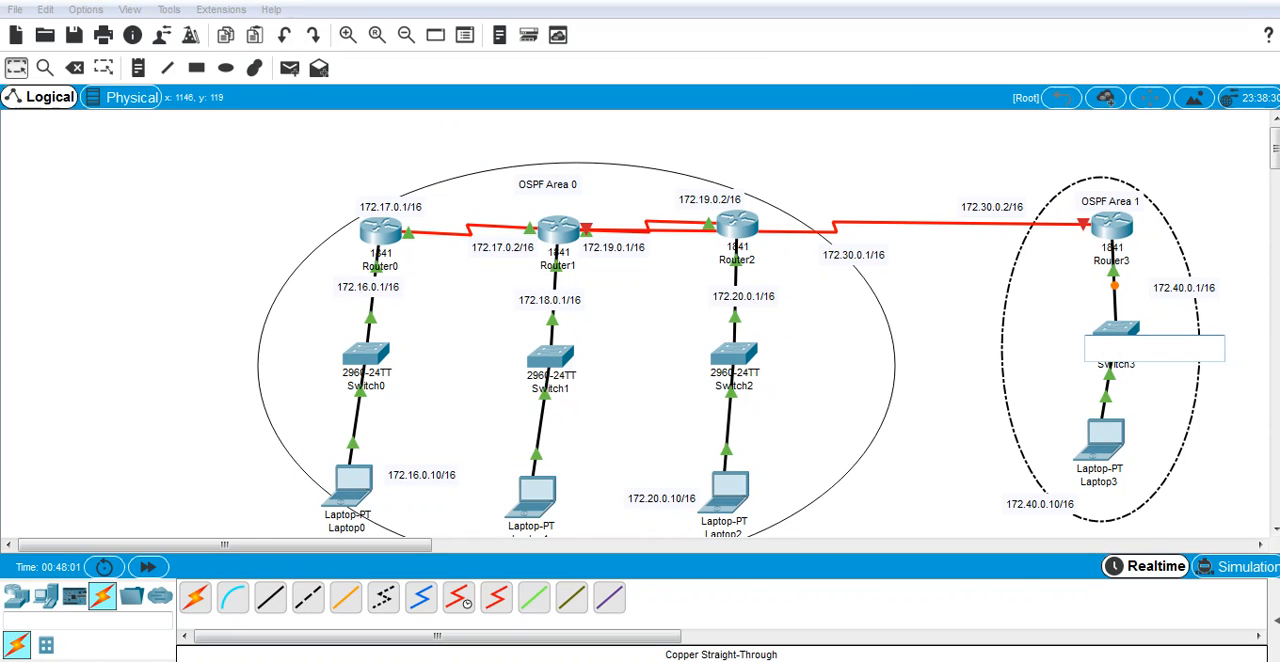
pyautogui.hotkey('ctrl', 'z')
pyautogui.click(1112, 226)
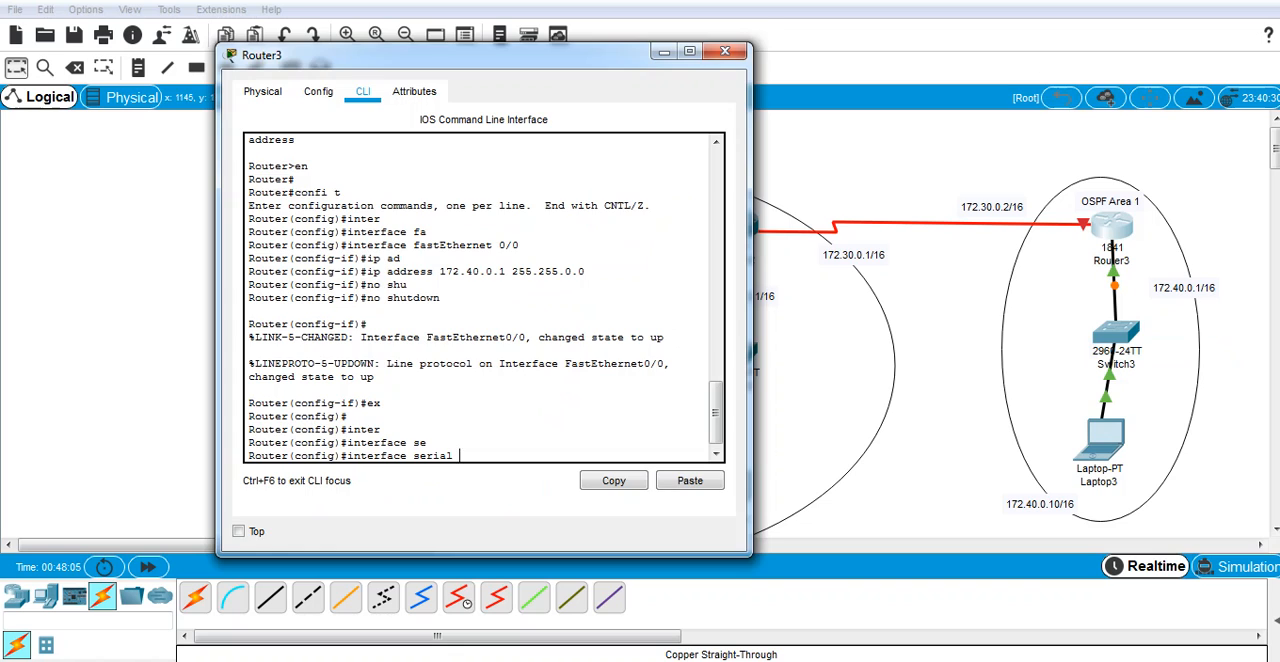
pyautogui.click(1145, 260)
pyautogui.click(900, 169)
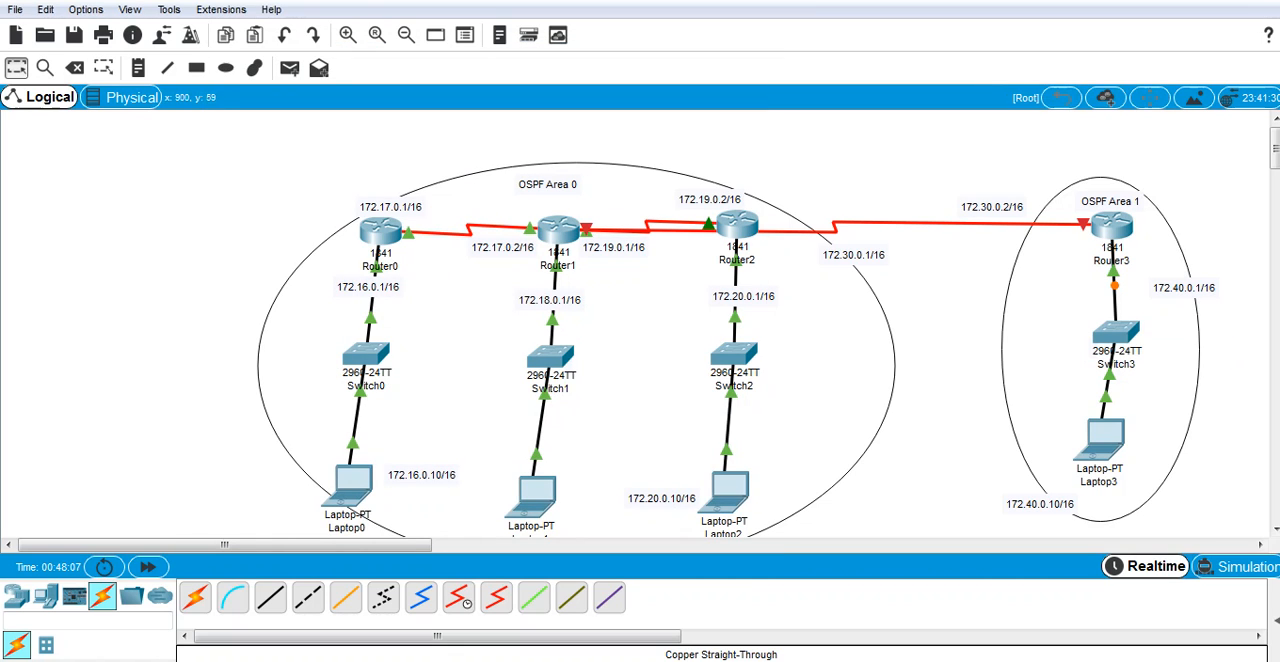
pyautogui.moveTo(1083, 224)
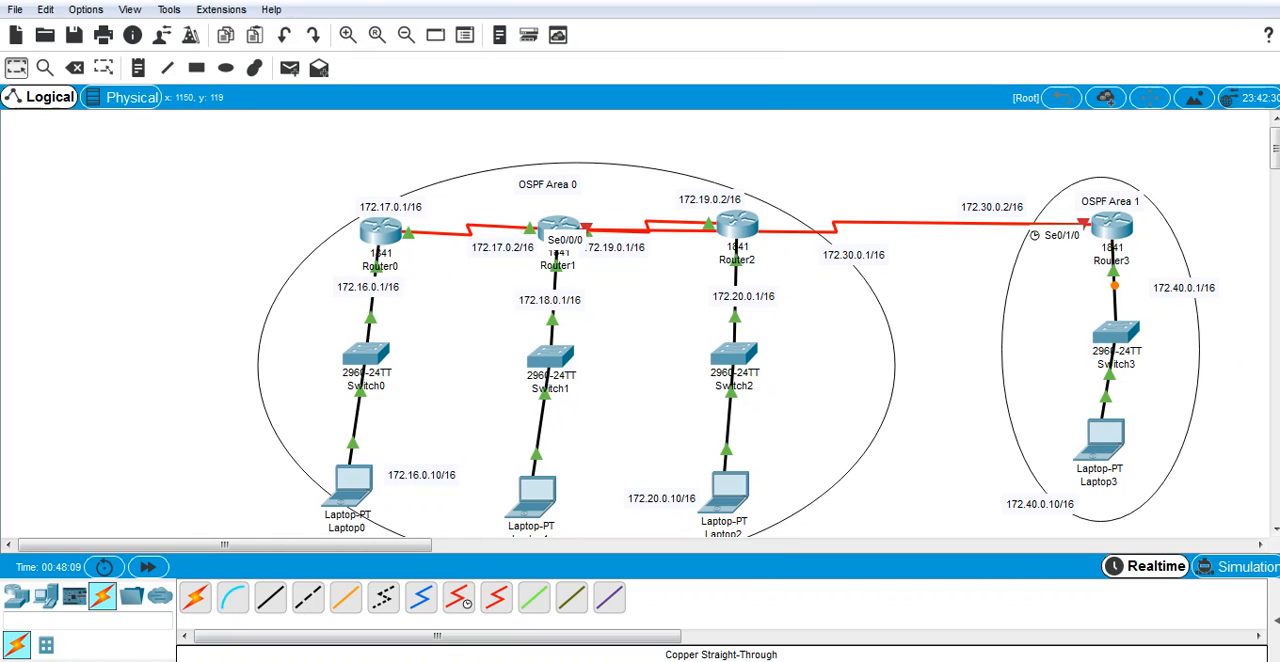
pyautogui.click(608, 661)
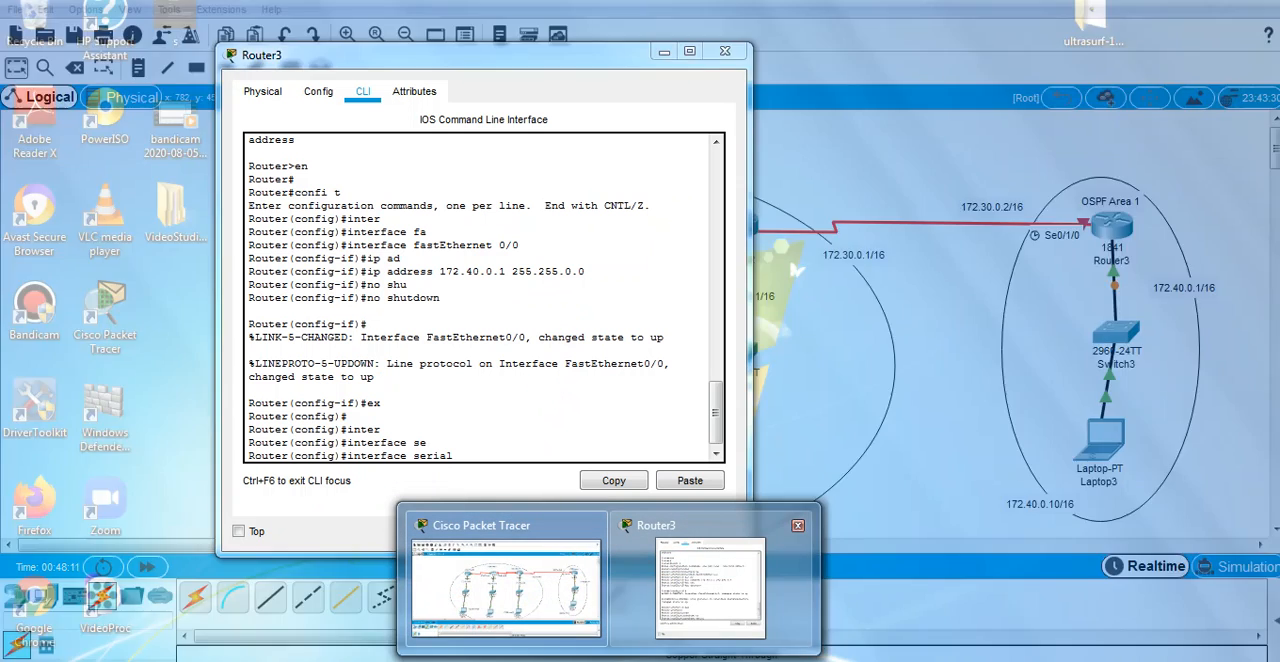
pyautogui.click(710, 585)
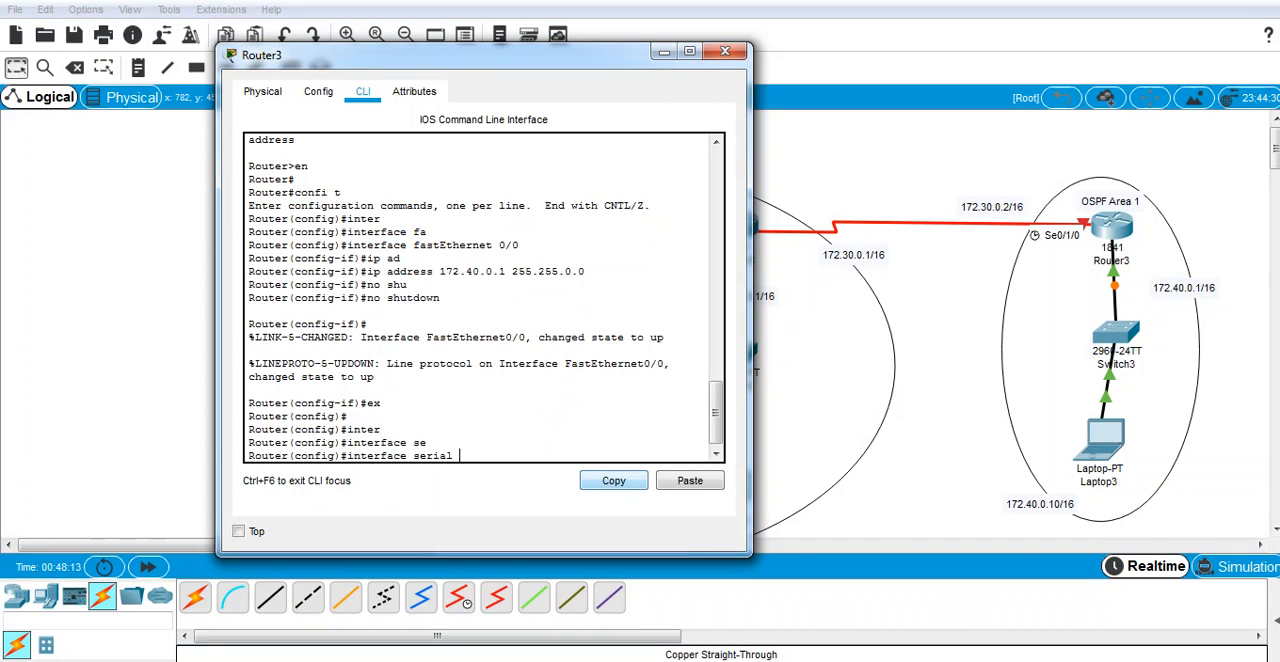
# Step: Complete the interface command for serial 0/1/0 and assign it the IP address 172.30.0.2 with mask 255.255.0.0
pyautogui.write('0/1/')
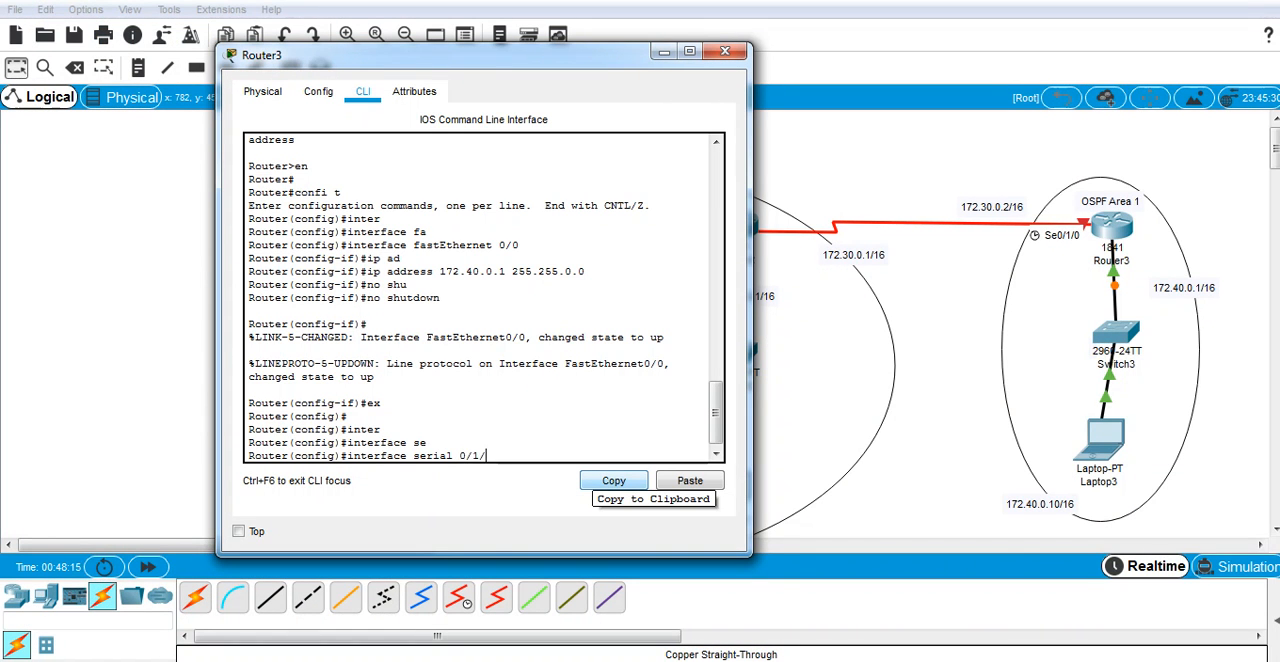
pyautogui.write('0')
pyautogui.press('Return')
pyautogui.write('ip ad')
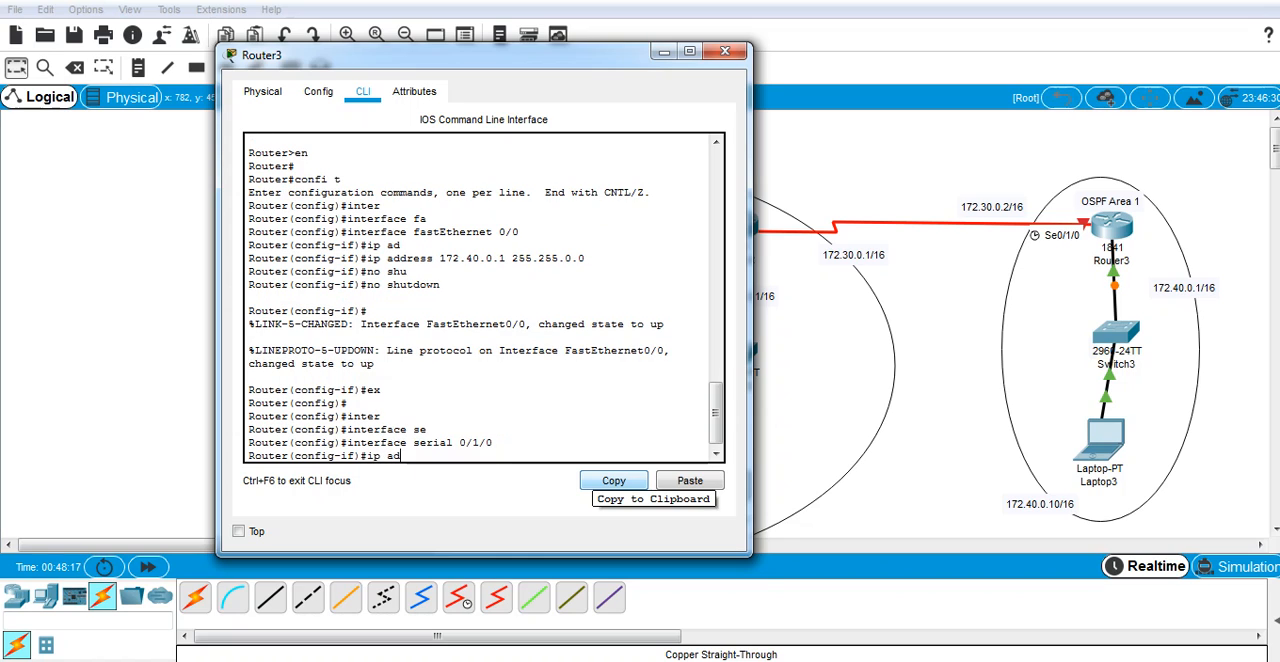
pyautogui.press('Tab')
pyautogui.write('17')
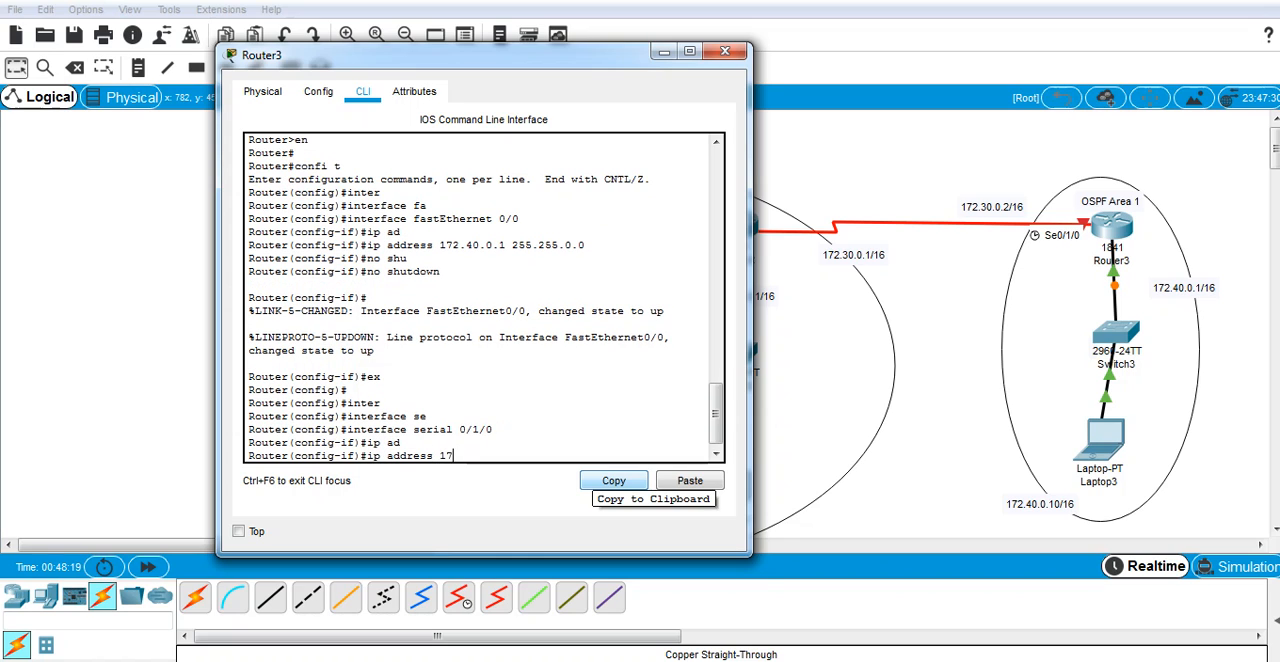
pyautogui.write('2.30.0.2')
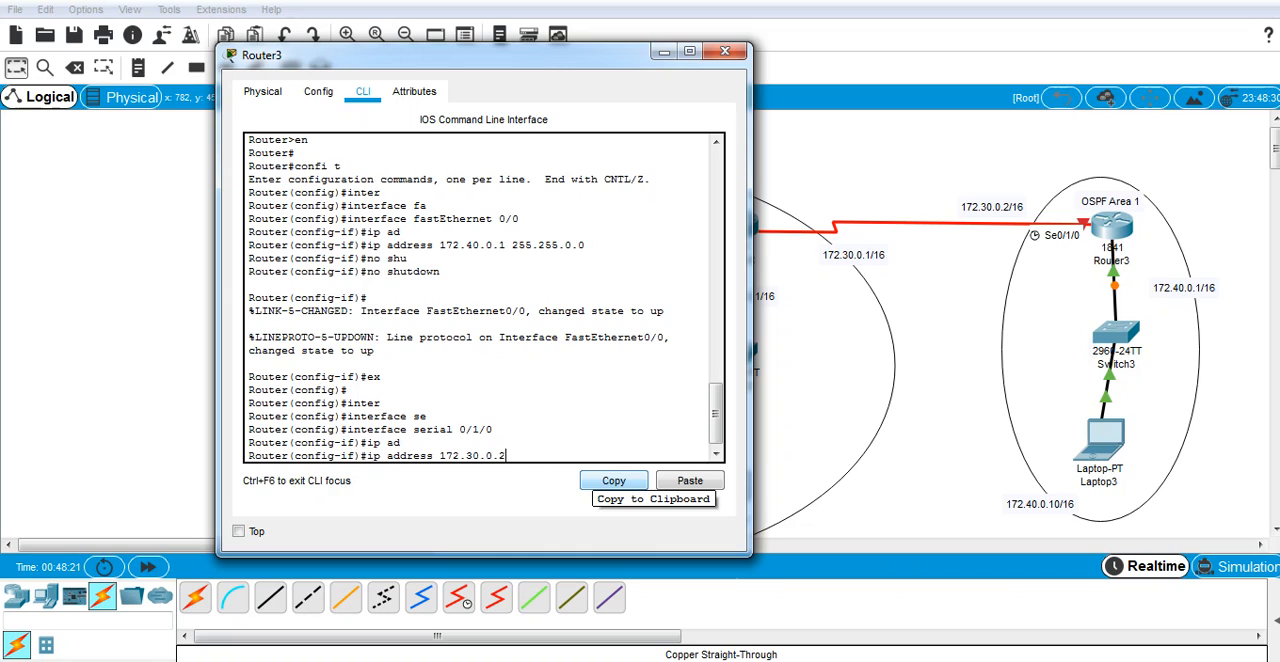
pyautogui.write(' 255.255.0.0 no')
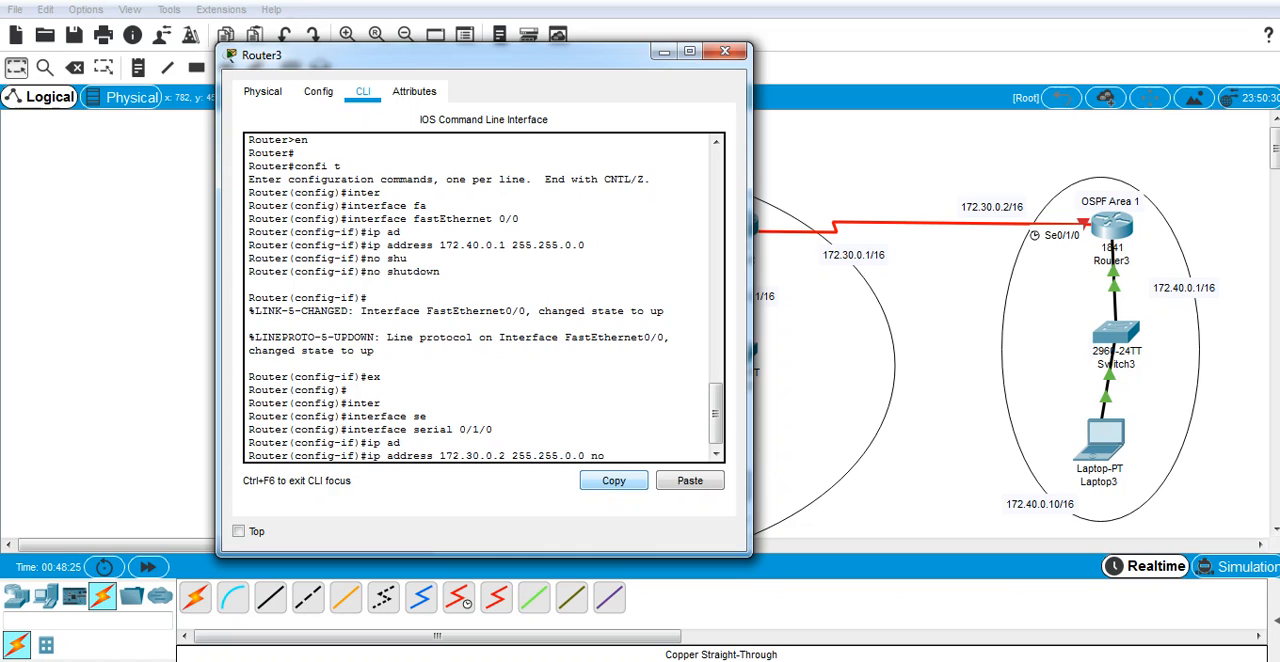
pyautogui.press('BackSpace')
pyautogui.press('BackSpace')
pyautogui.press('BackSpace')
pyautogui.press('Return')
# Step: Enable Router3's serial 0/1/0 interface with the no shutdown command
pyautogui.write('no s')
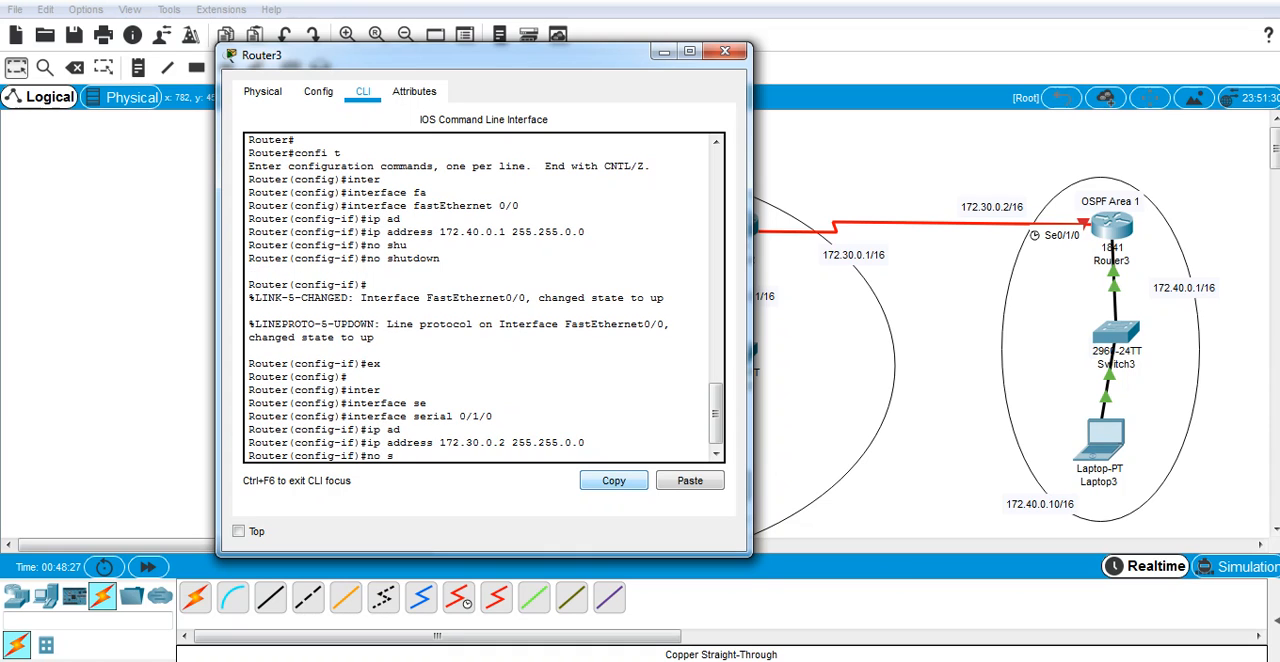
pyautogui.write('hu')
pyautogui.press('Tab')
pyautogui.press('Return')
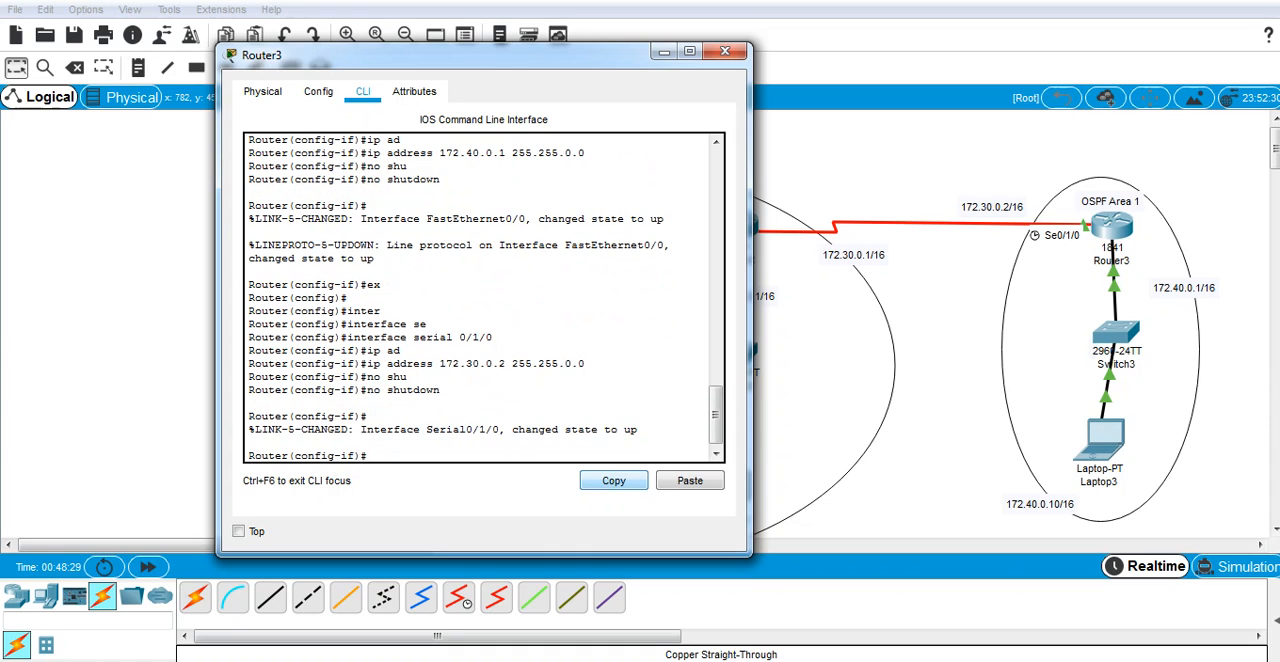
# Step: Exit Router3's interface and global configuration modes to return to privileged EXEC mode
pyautogui.write('ex')
pyautogui.press('Return')
pyautogui.write('ex')
pyautogui.press('Return')
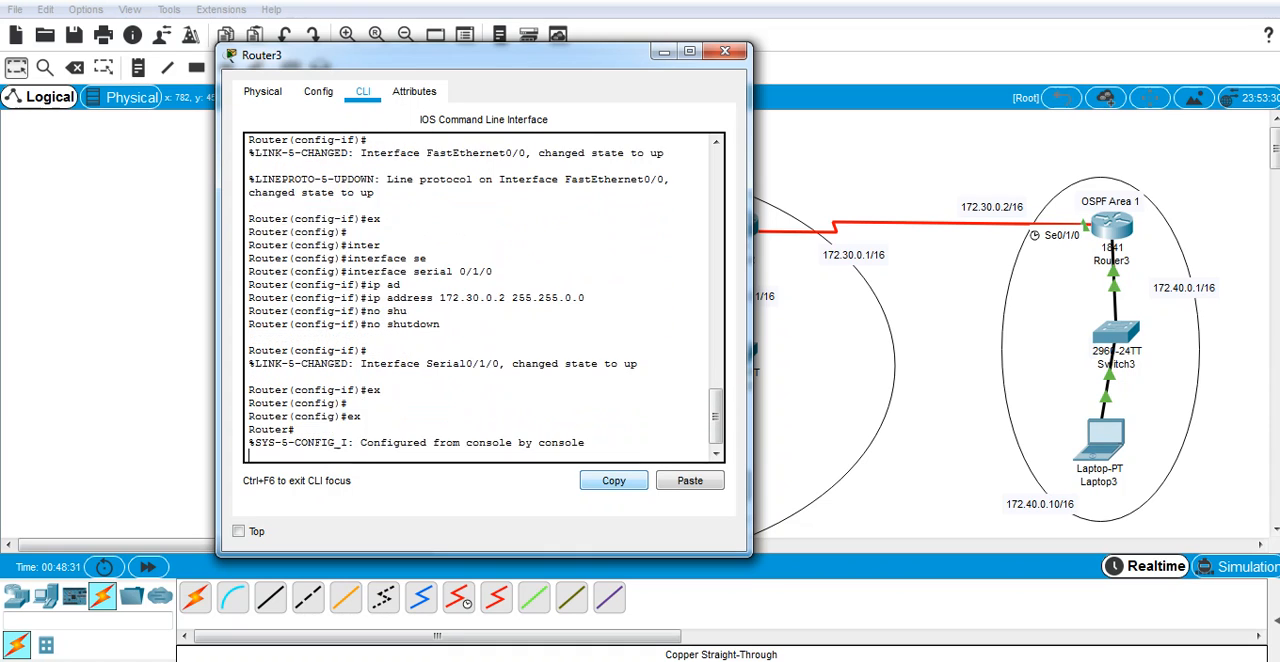
pyautogui.press('Return')
# Step: Save Router3's configuration by copying running-config to startup-config, accepting the default destination filename
pyautogui.write('copy')
pyautogui.press('Tab')
pyautogui.write('ru')
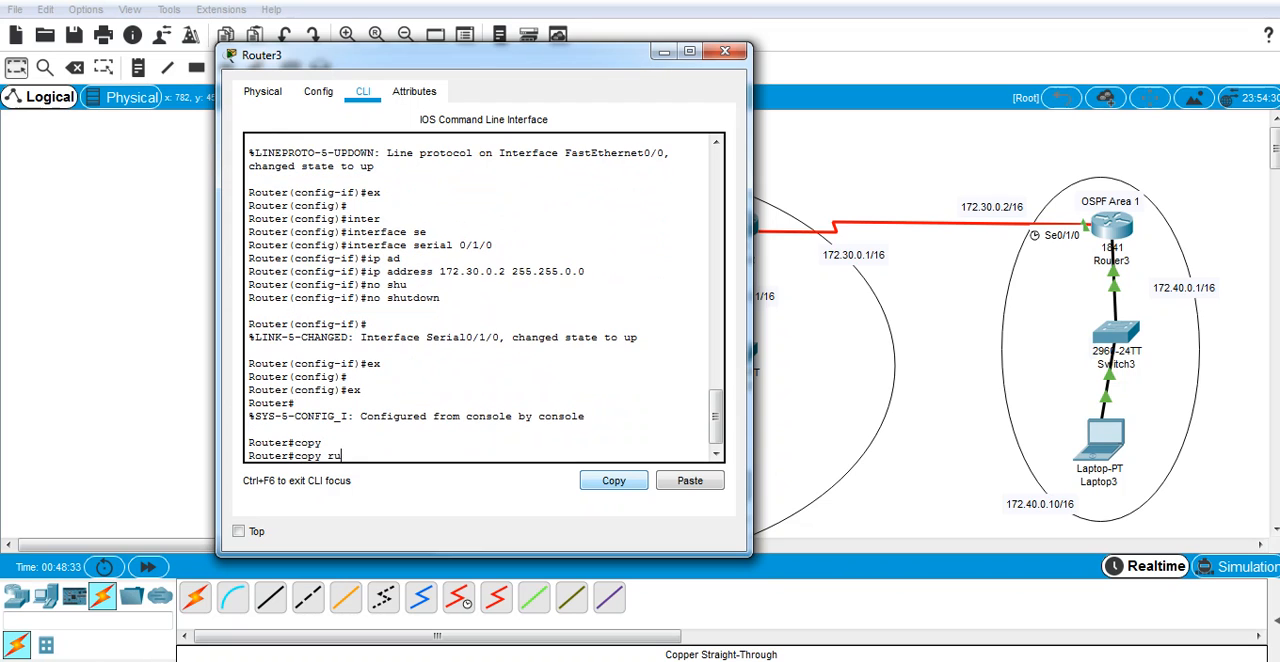
pyautogui.write('n')
pyautogui.press('Tab')
pyautogui.write('sta')
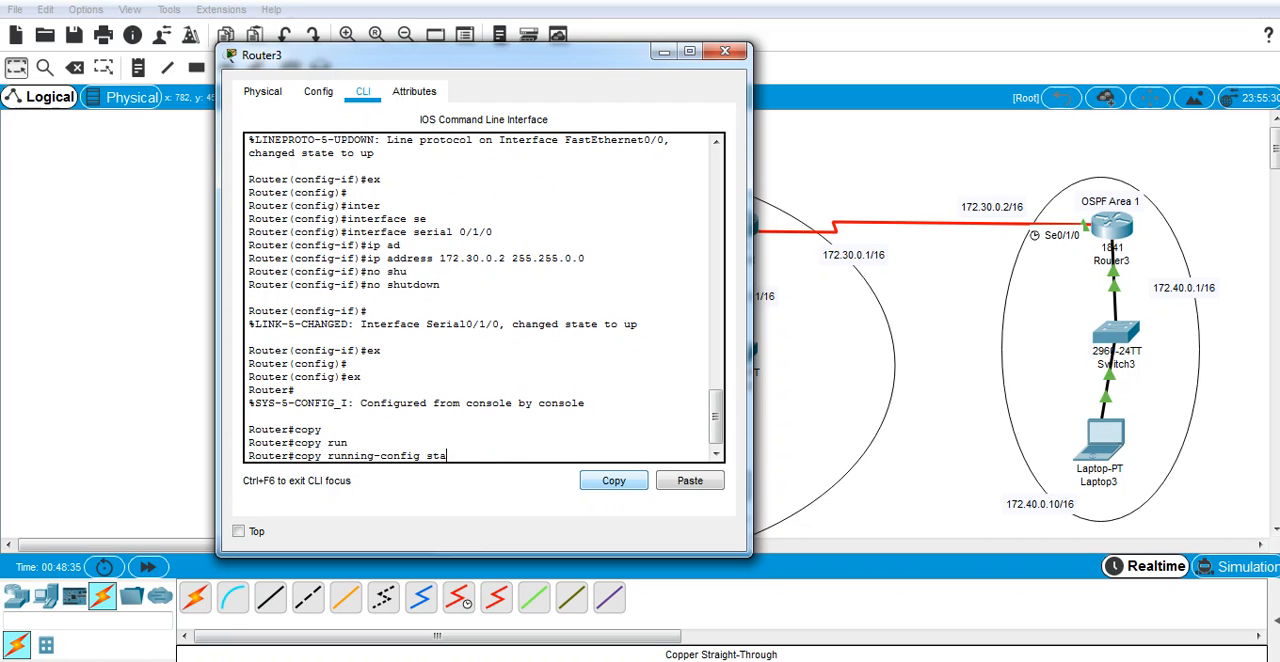
pyautogui.press('Return')
pyautogui.press('Return')
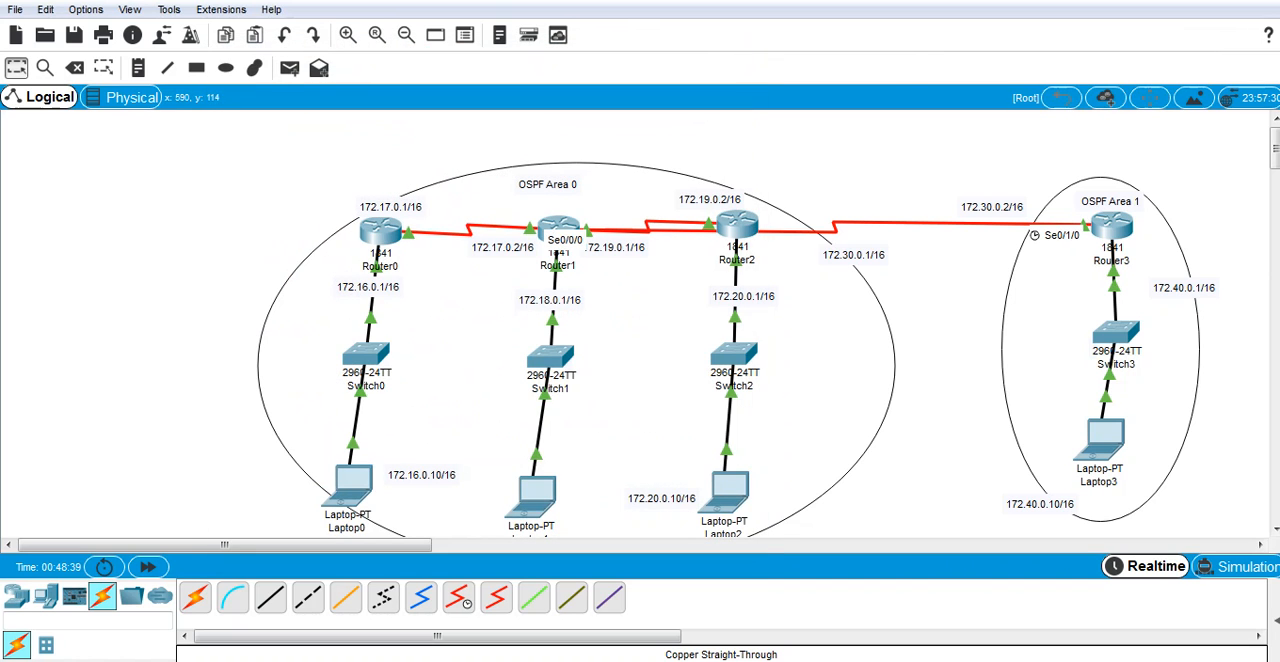
# Step: Access Router1's command line and enter global configuration mode with config t
pyautogui.click(554, 220)
pyautogui.moveTo(590, 66); pyautogui.dragTo(1125, 86)
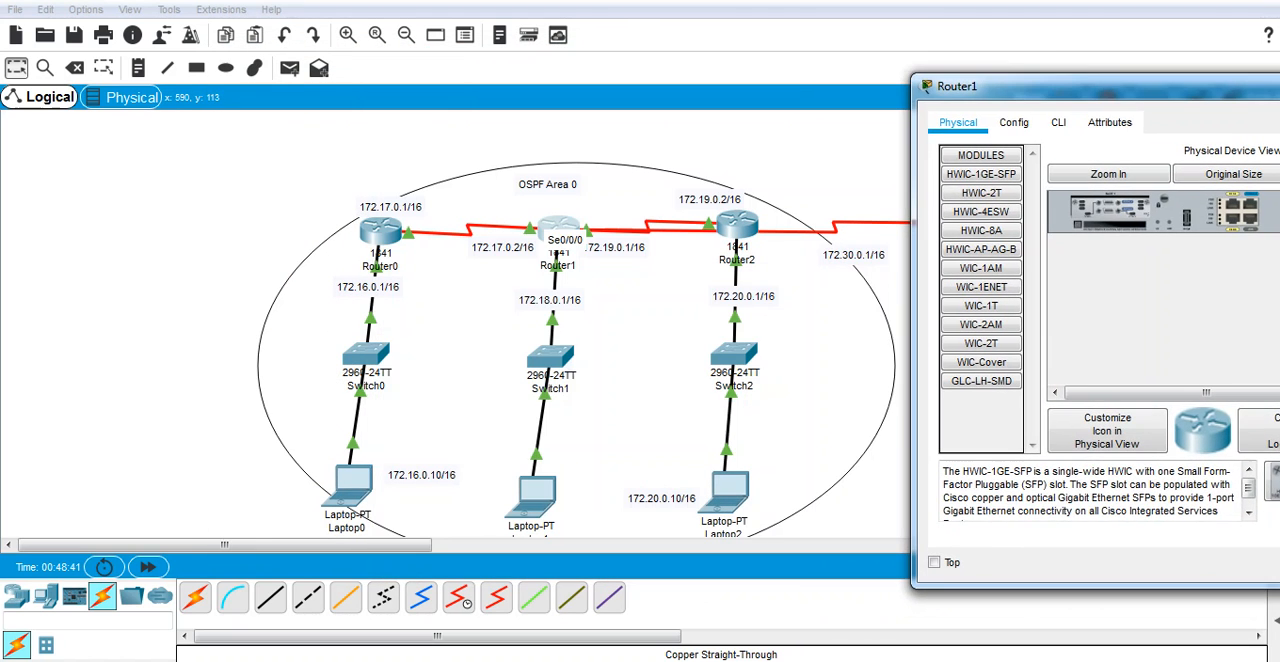
pyautogui.click(1058, 122)
pyautogui.press('Return')
pyautogui.press('Return')
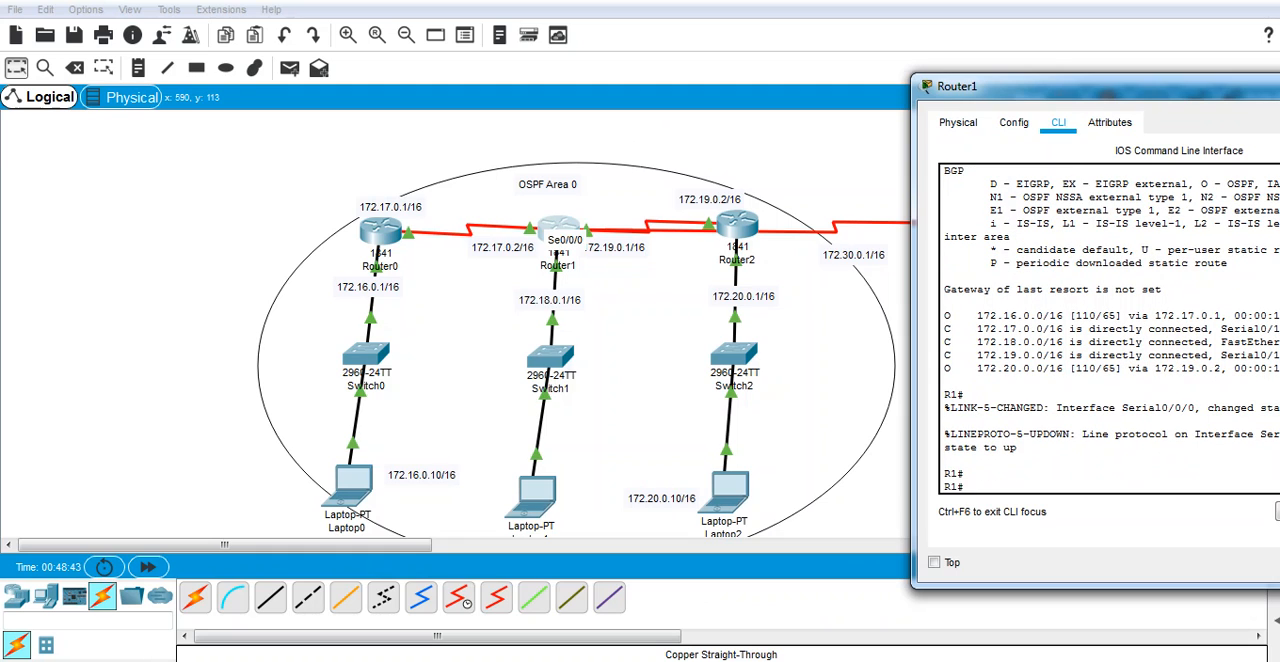
pyautogui.write('en')
pyautogui.press('Return')
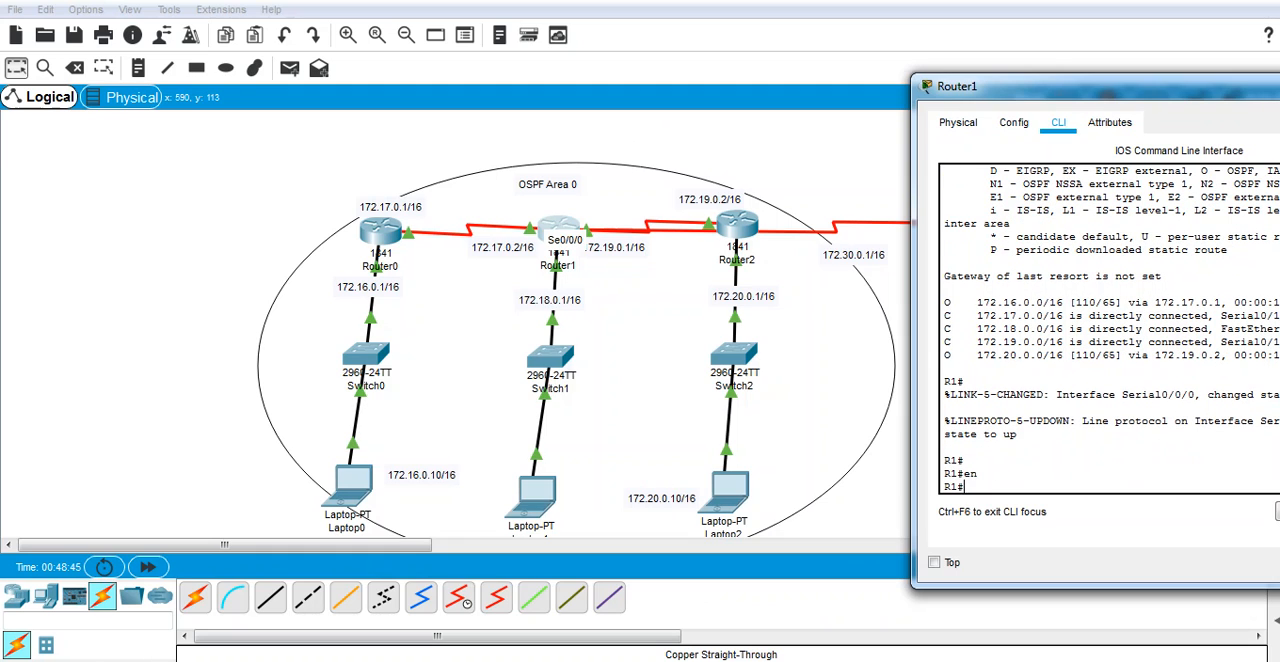
pyautogui.write('config t')
pyautogui.press('Return')
pyautogui.press('Return')
# Step: Enter interface configuration mode for serial 0/0/0 on Router1
pyautogui.write('ig')
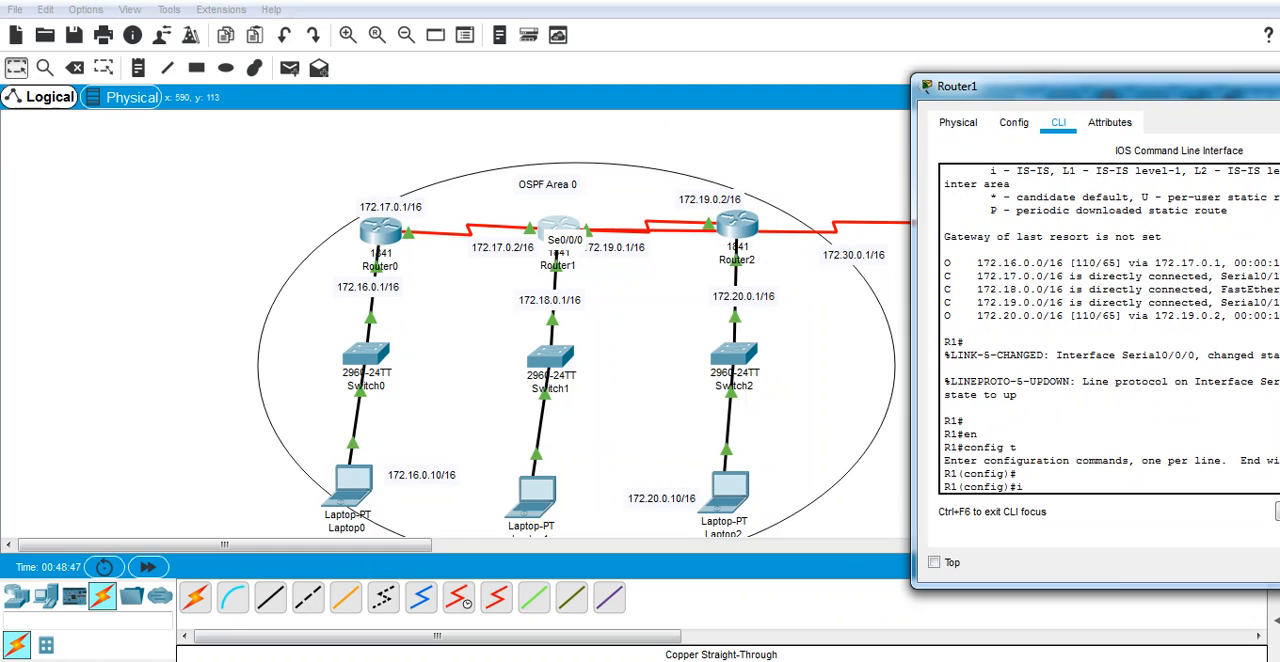
pyautogui.write('nter')
pyautogui.press('Tab')
pyautogui.write('se')
pyautogui.press('Tab')
pyautogui.write('0')
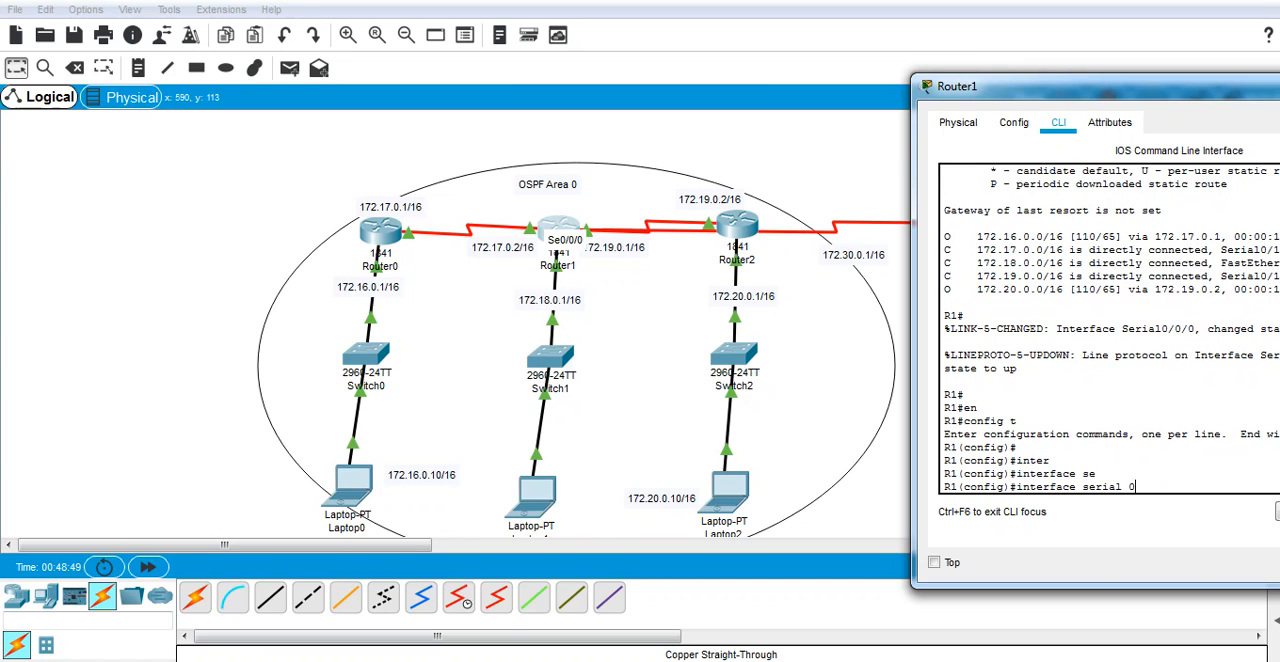
pyautogui.write('/0/0')
pyautogui.press('Return')
# Step: Assign Router1's serial 0/0/0 interface the IP address 172.30.0.1 with mask 255.255.0.0
pyautogui.write('ig-if)#i')
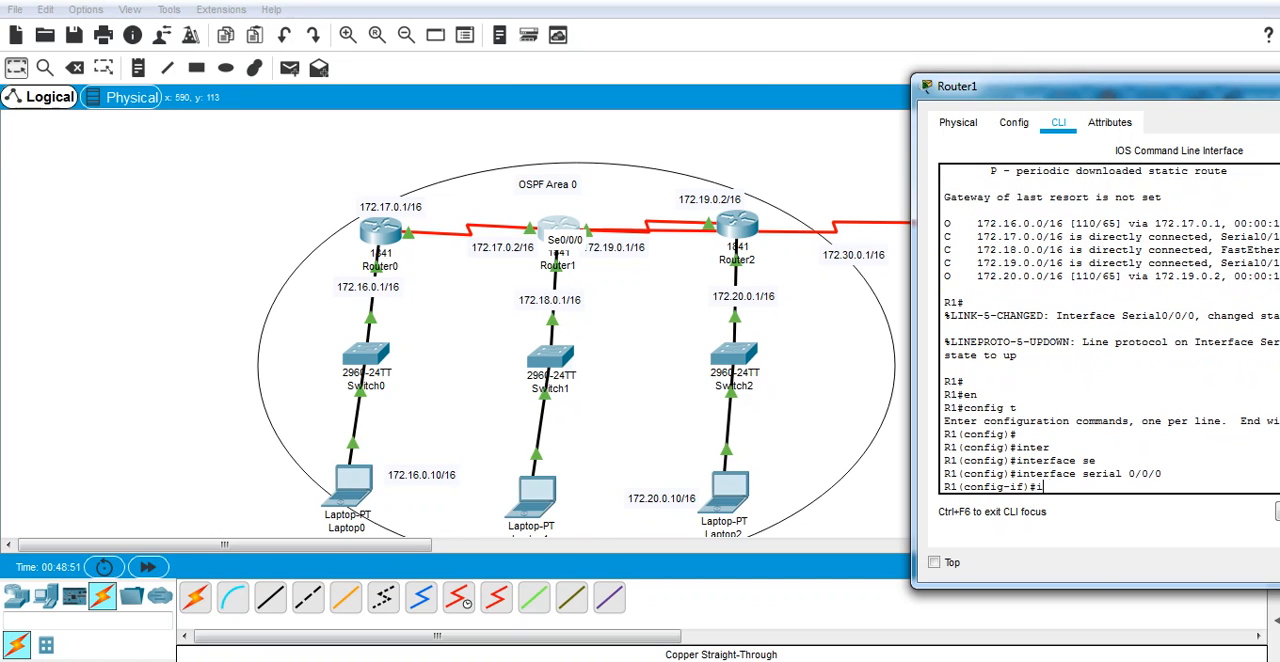
pyautogui.write('p ad')
pyautogui.press('Tab')
pyautogui.write('17')
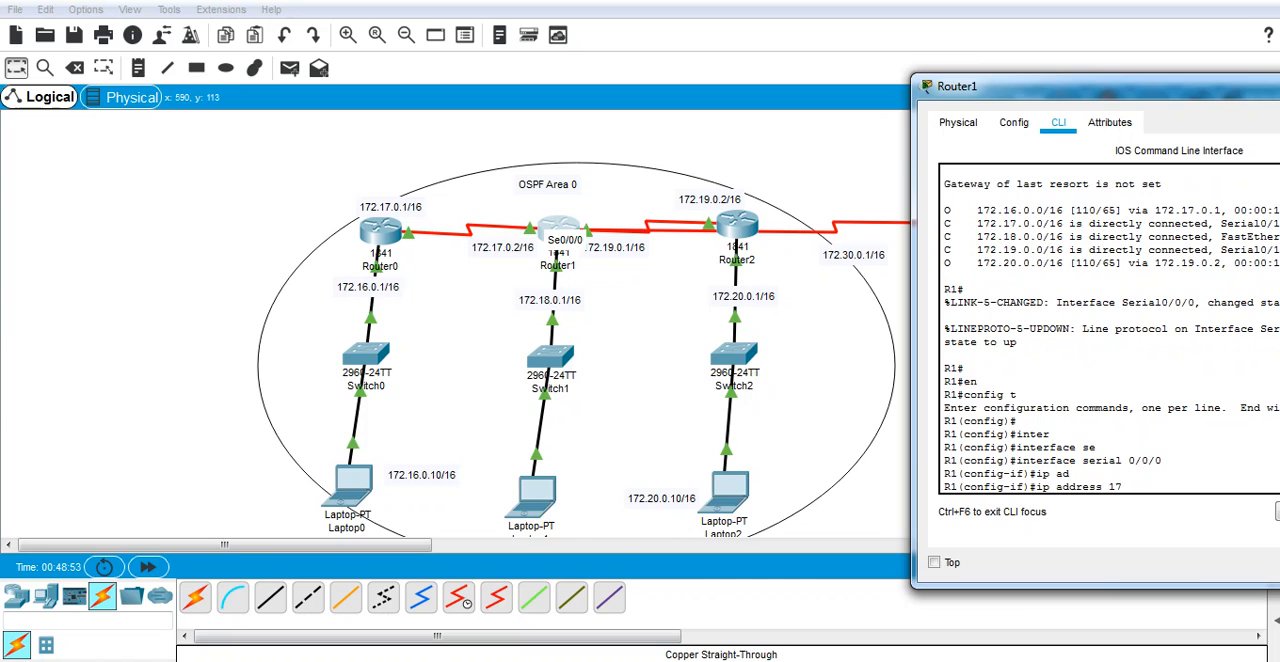
pyautogui.write('2.30.0.1 255.255.0.0')
pyautogui.press('Return')
# Step: Enable Router1's serial 0/0/0 interface with the no shutdown command
pyautogui.write('nfig-if)#n')
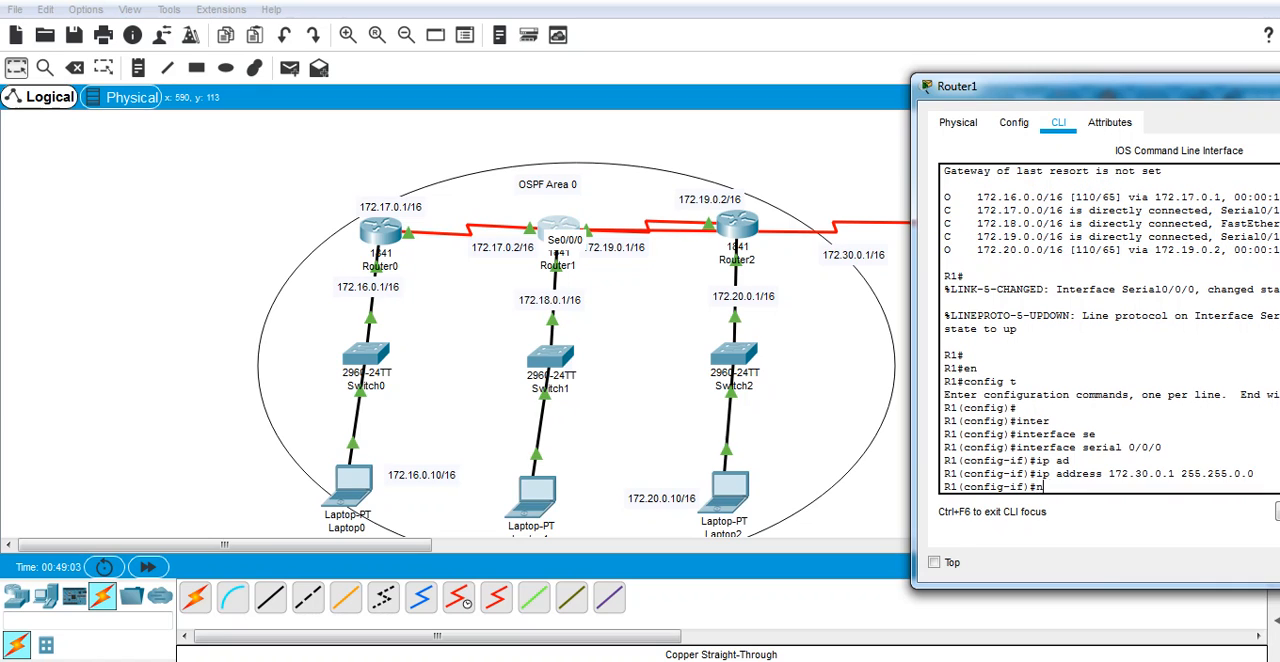
pyautogui.write('o shu')
pyautogui.press('Tab')
pyautogui.press('Return')
# Step: Exit the serial interface and enter configuration of OSPF process 1 on Router1
pyautogui.press('Return')
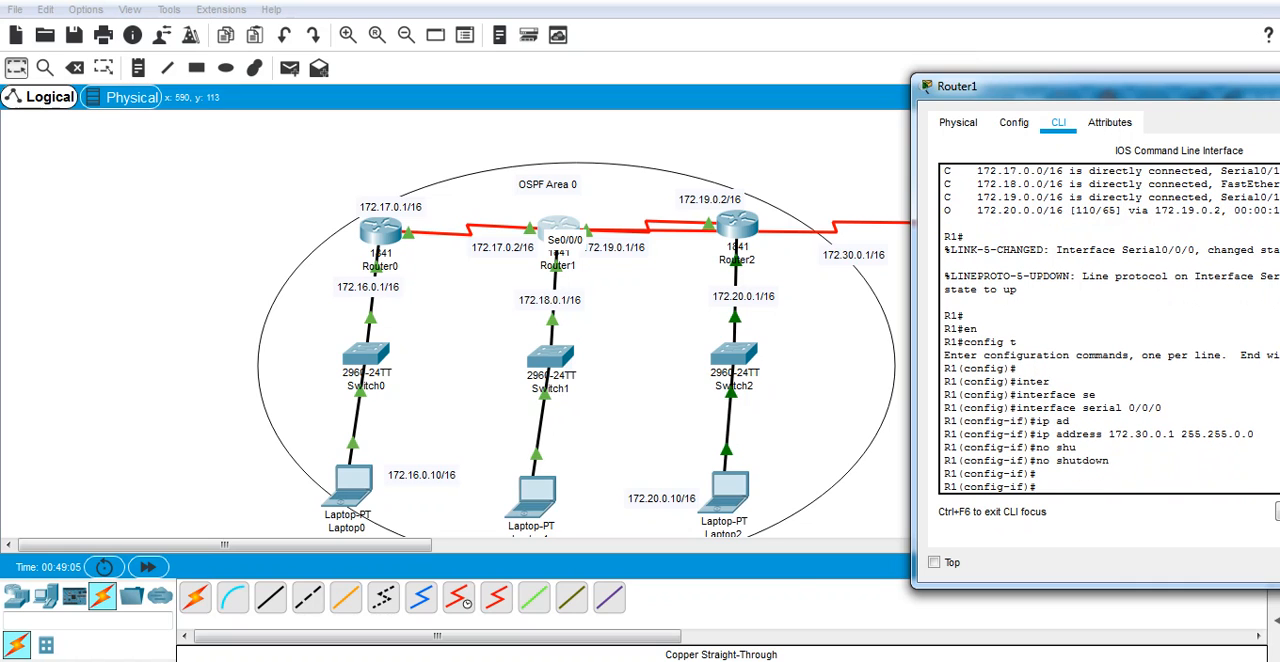
pyautogui.write('ex')
pyautogui.press('Return')
pyautogui.write('router')
pyautogui.press('Tab')
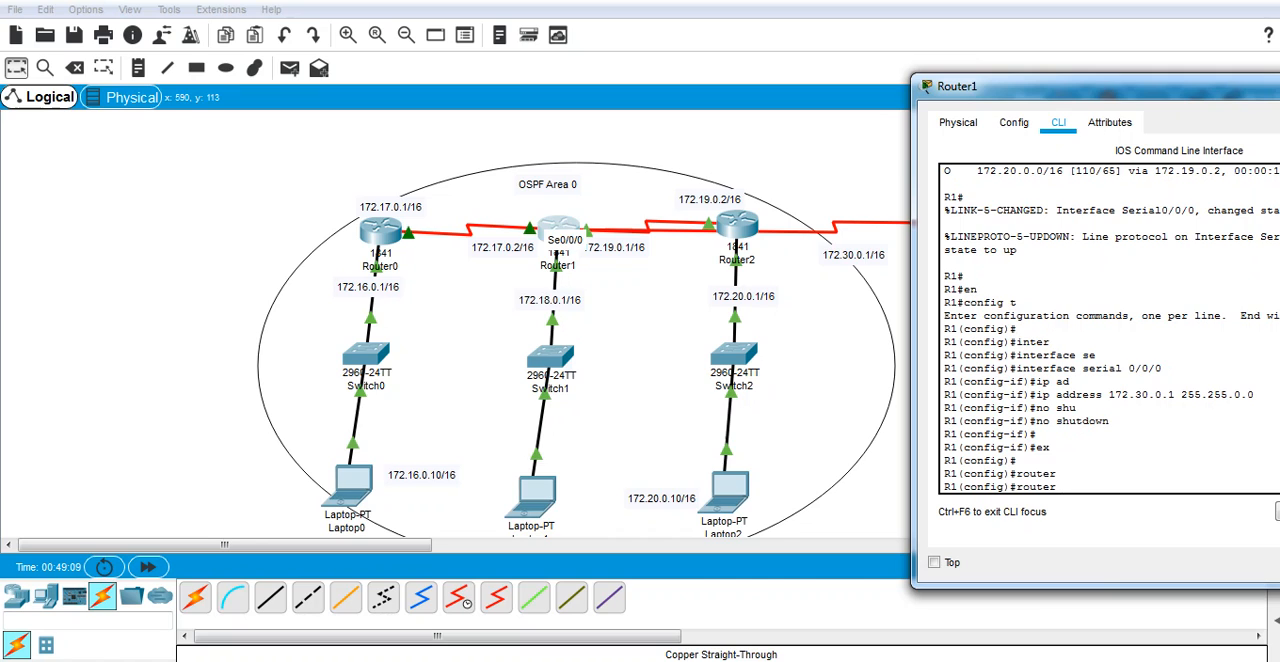
pyautogui.write('osp')
pyautogui.press('Tab')
pyautogui.write('1')
pyautogui.press('Return')
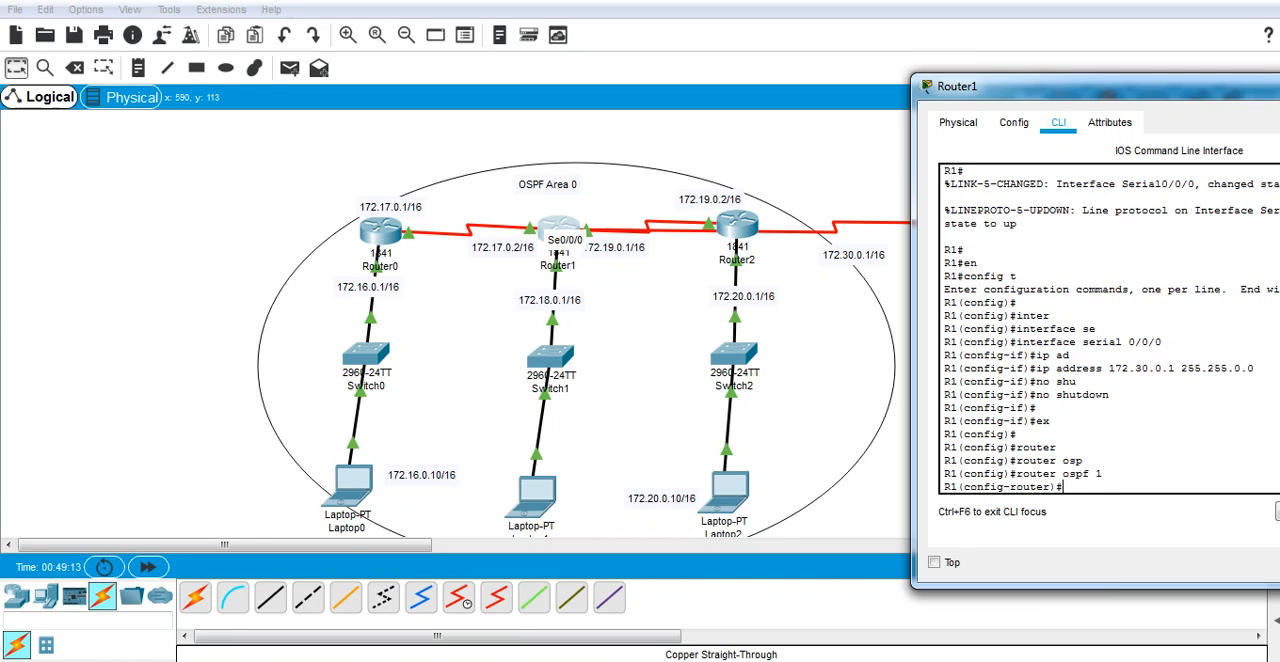
pyautogui.write('nter')
# Step: Advertise network 172.30.0.0 with wildcard mask 0.0.255.255 in area 1 on Router1
pyautogui.press('Tab')
pyautogui.press('BackSpace')
pyautogui.press('BackSpace')
pyautogui.press('BackSpace')
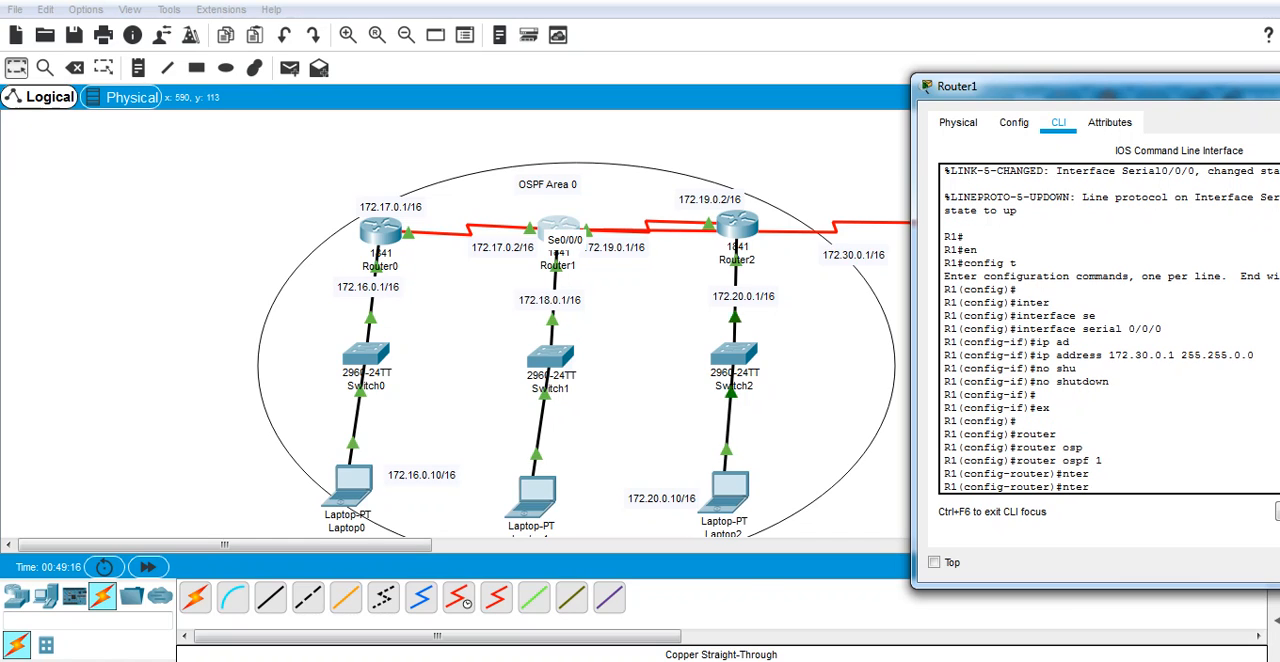
pyautogui.write('et')
pyautogui.press('Tab')
pyautogui.write('17')
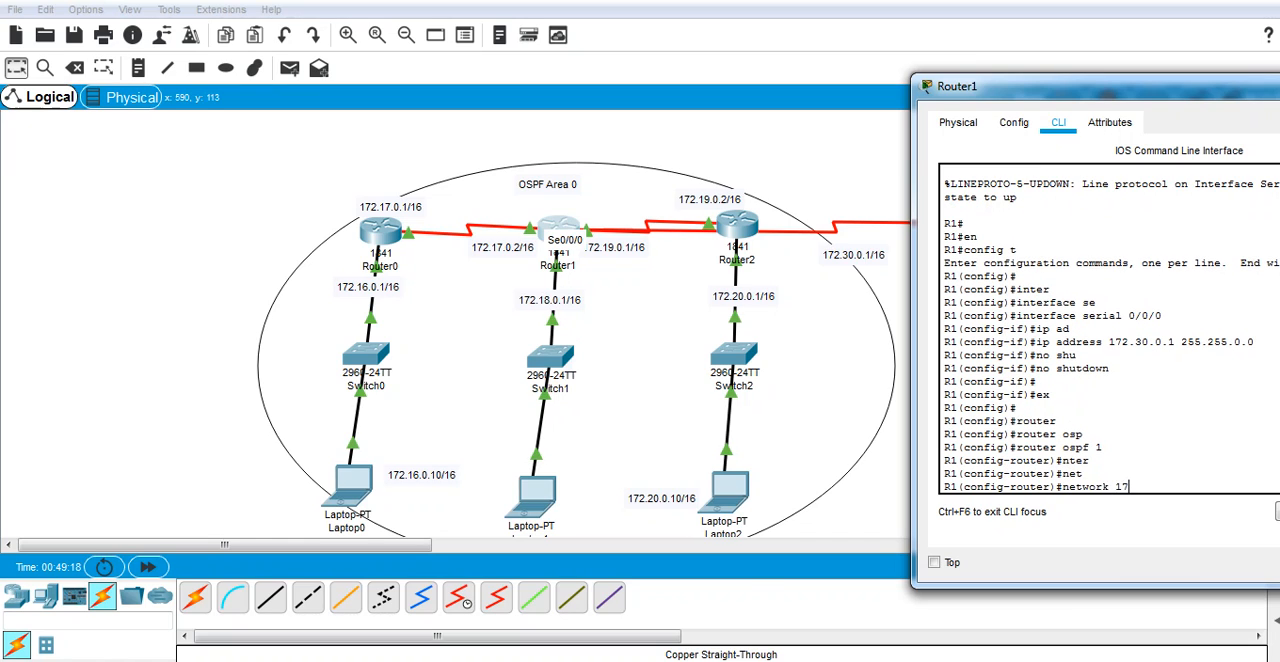
pyautogui.write('2.0')
pyautogui.press('BackSpace')
pyautogui.write('30.0.0 0.0.255')
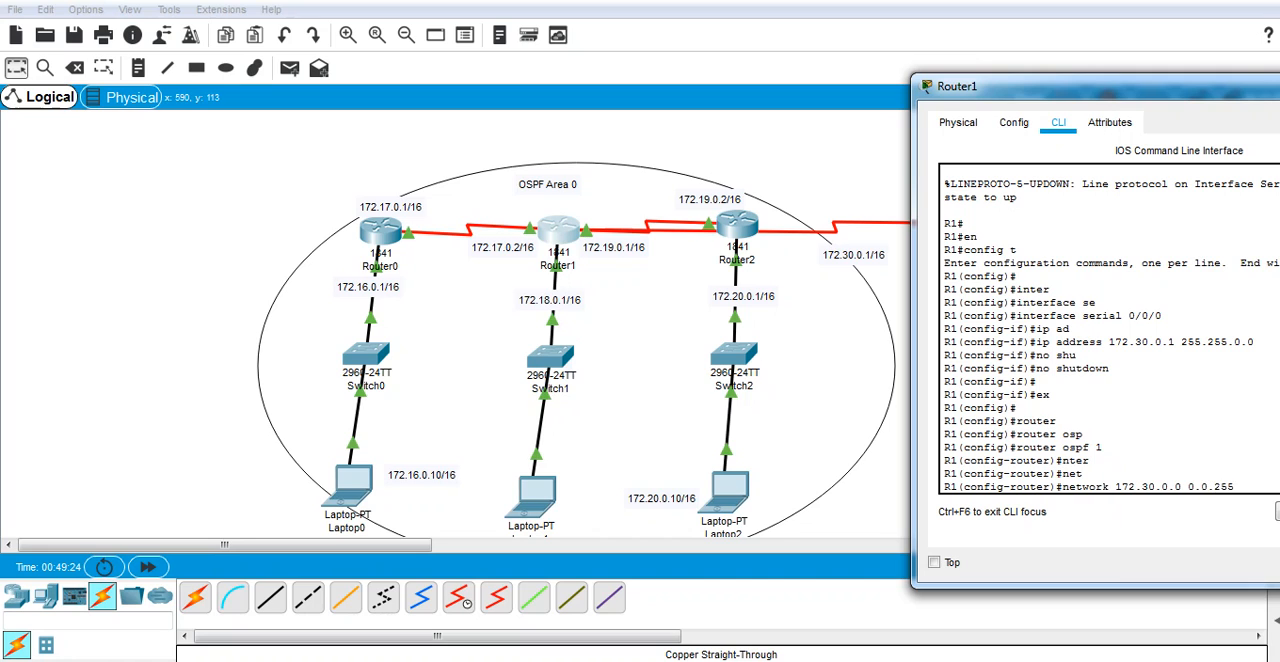
pyautogui.write('.255 ar')
pyautogui.moveTo(1112, 88); pyautogui.dragTo(925, 88)
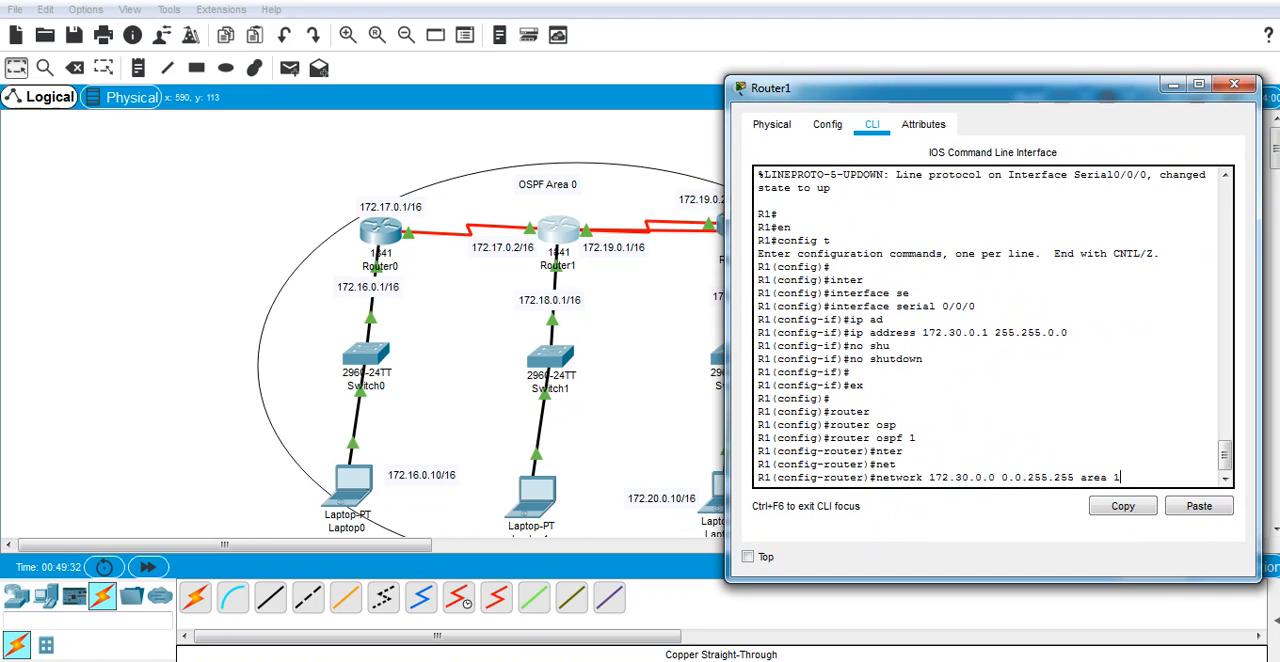
pyautogui.press('Return')
# Step: Exit Router1's OSPF and global configuration modes to return to privileged EXEC mode
pyautogui.write('ex')
pyautogui.press('Return')
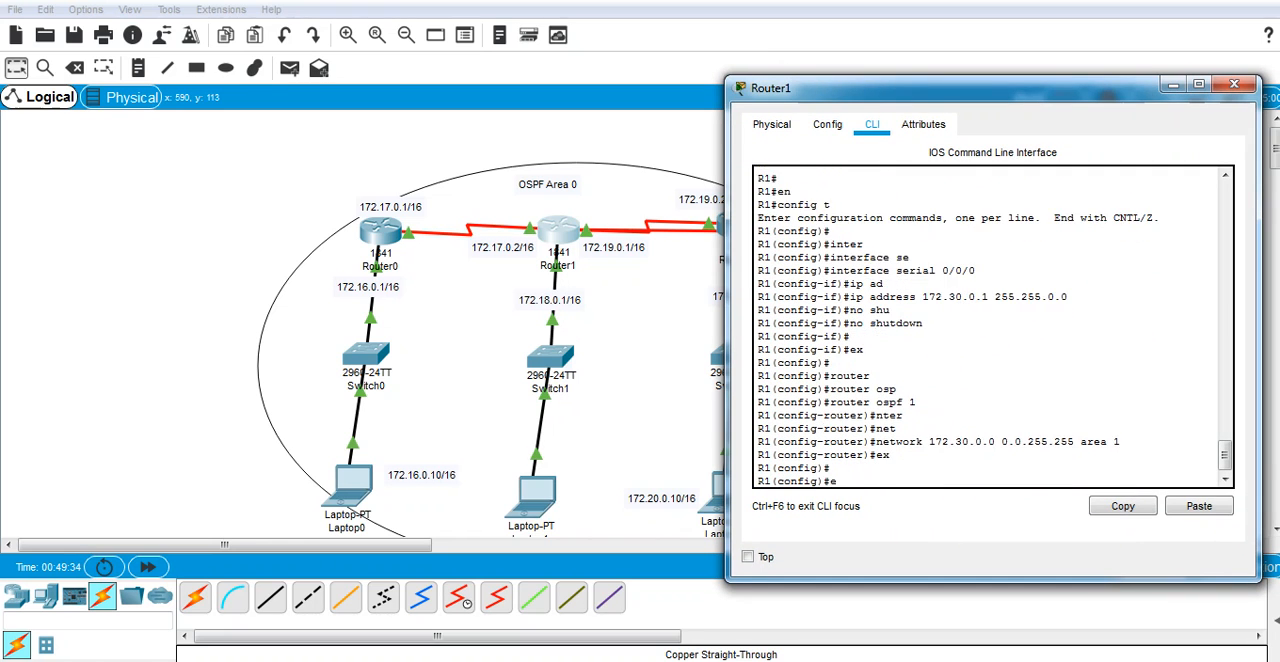
pyautogui.write('ex')
pyautogui.press('Return')
pyautogui.press('Return')
# Step: Save Router1's running-config to startup-config with the default filename and close the Router1 window
pyautogui.write('copy')
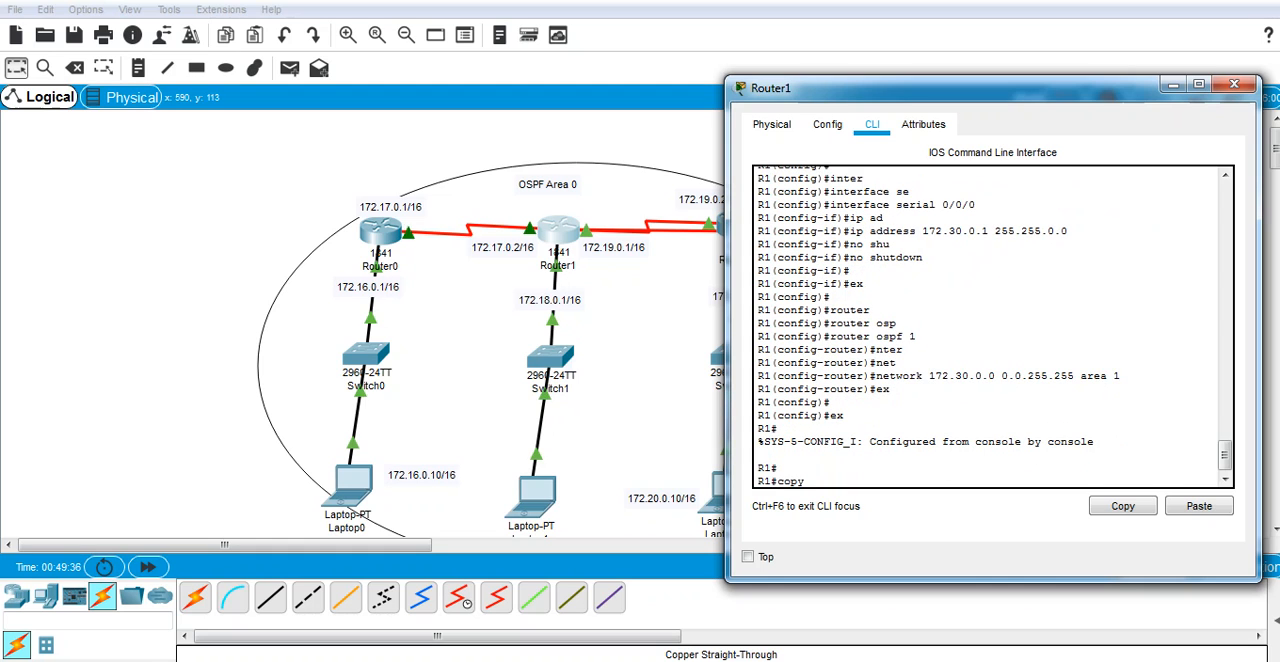
pyautogui.press('Return')
pyautogui.write('copy run')
pyautogui.press('Tab')
pyautogui.write('st')
pyautogui.press('Tab')
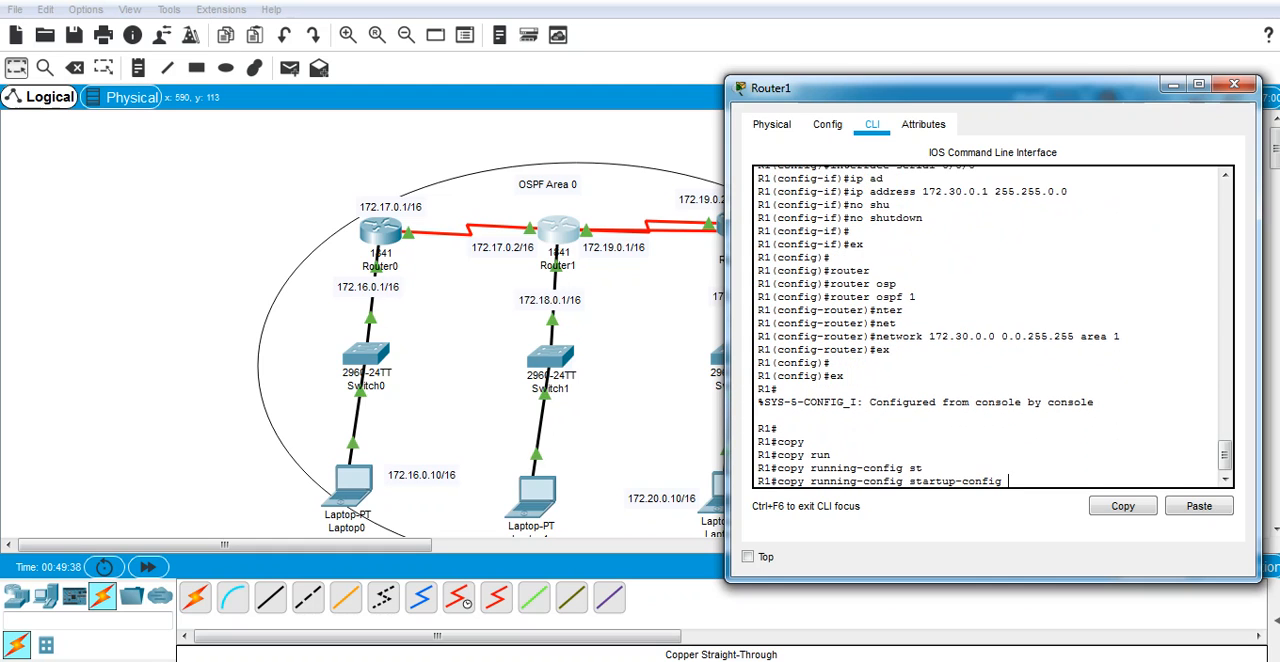
pyautogui.press('Return')
pyautogui.press('Return')
pyautogui.click(1235, 84)
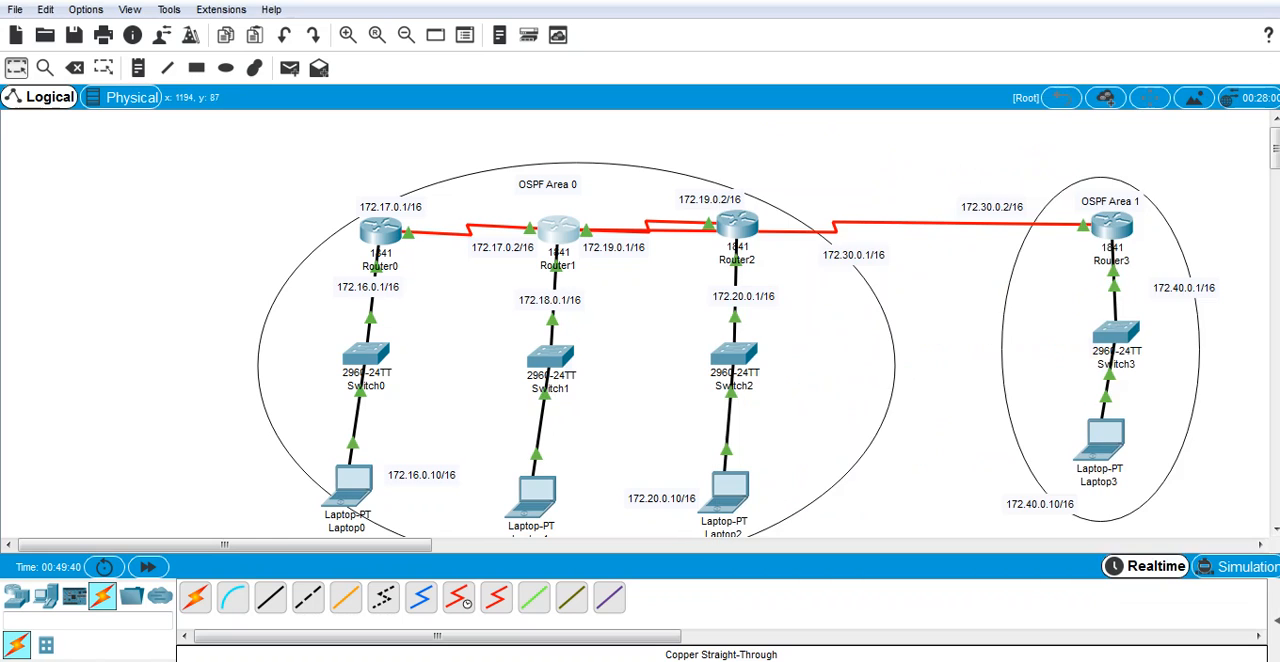
# Step: Access Router3's command line and enter global configuration mode with config t
pyautogui.click(1115, 219)
pyautogui.moveTo(740, 66); pyautogui.dragTo(1145, 111)
pyautogui.press('Return')
pyautogui.press('Return')
pyautogui.write('confi')
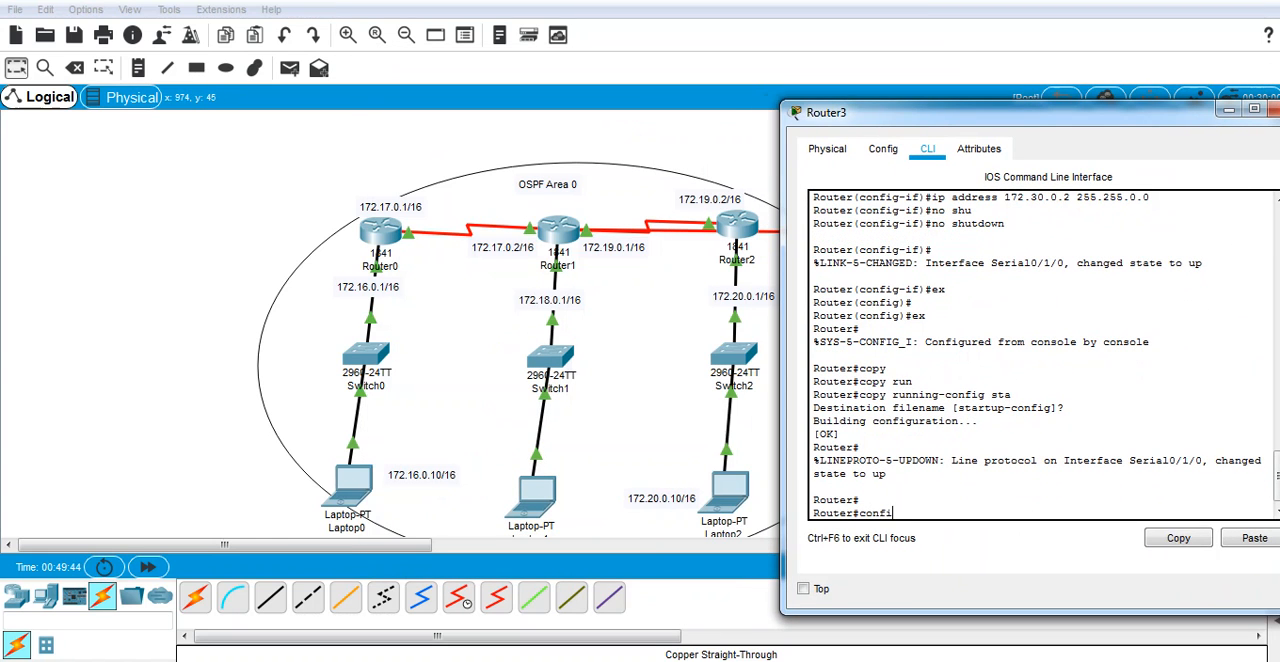
pyautogui.write('g t')
pyautogui.press('Return')
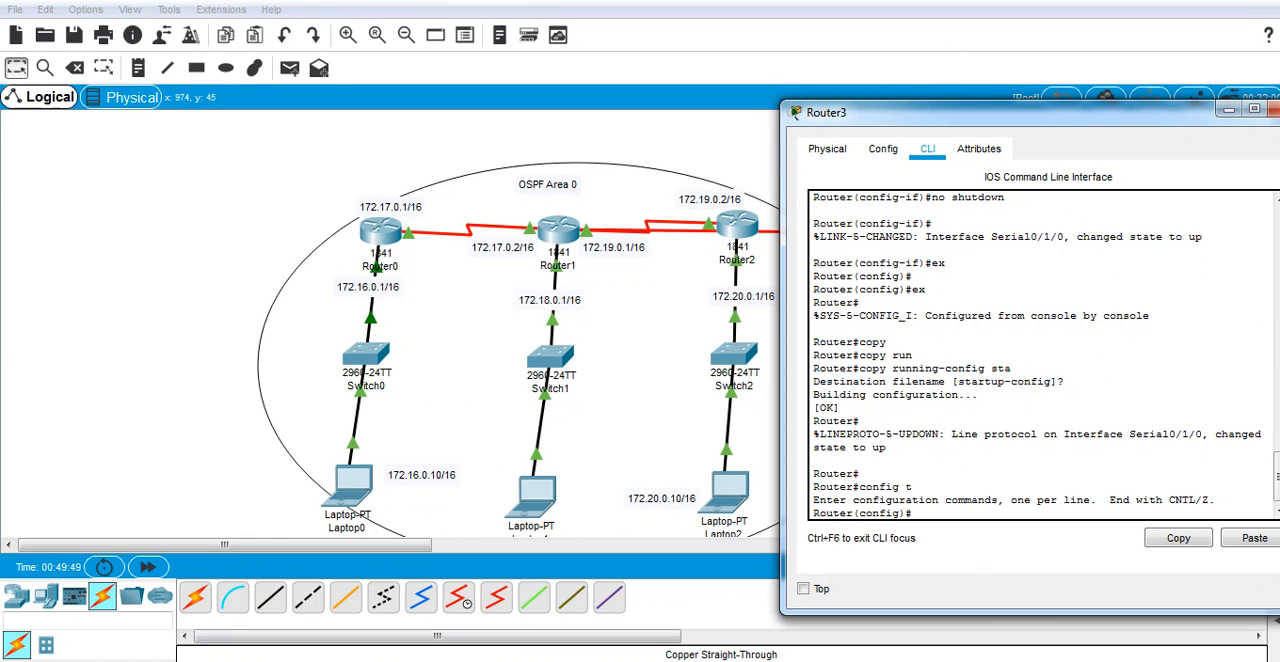
# Step: Enter configuration of OSPF process 1 on Router3
pyautogui.write('router')
pyautogui.press('Tab')
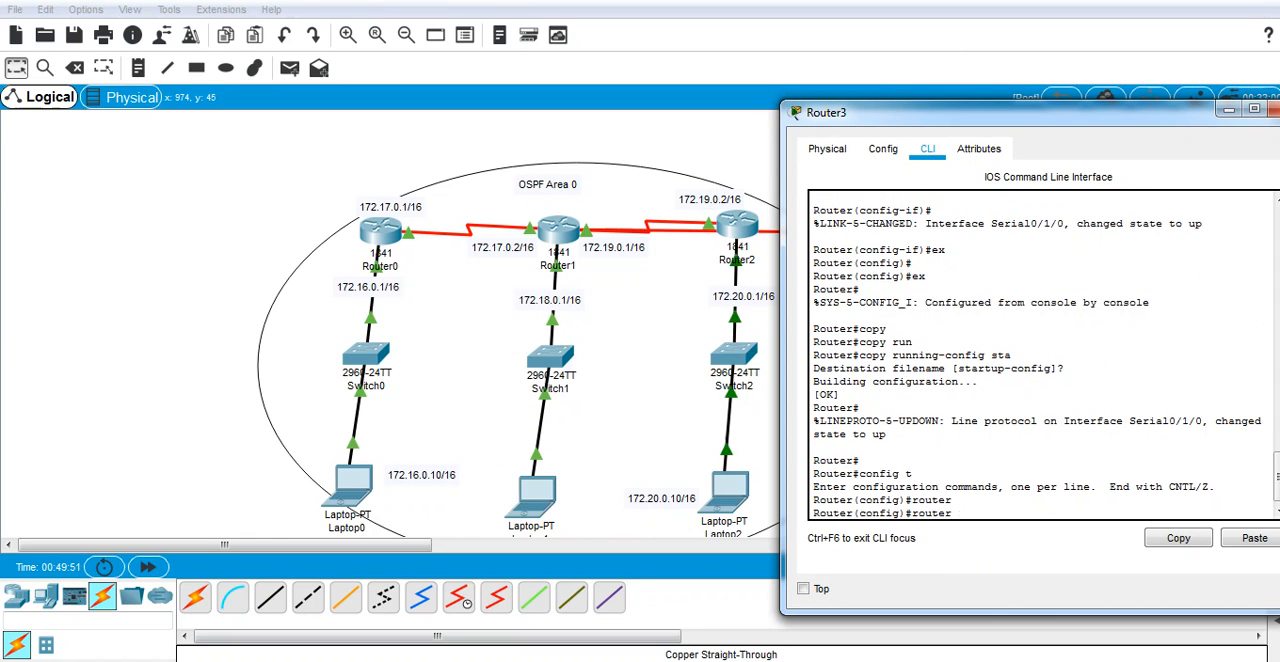
pyautogui.write('osp')
pyautogui.press('Tab')
pyautogui.write('1')
pyautogui.press('Return')
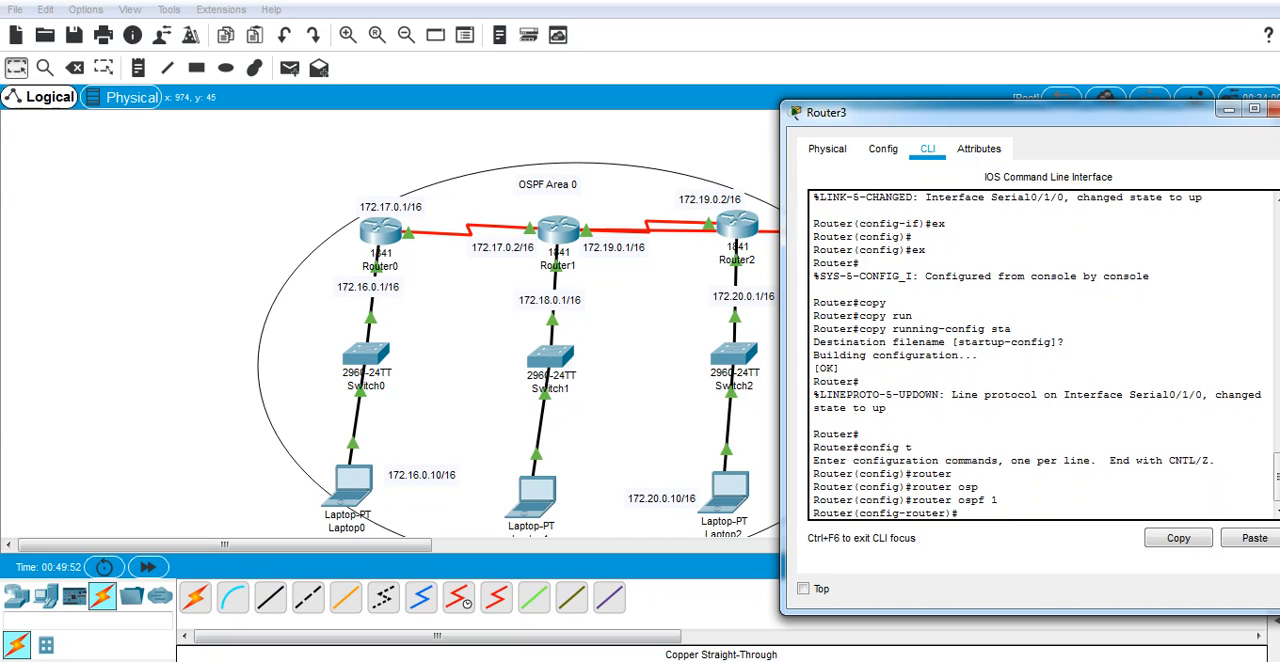
pyautogui.write('et')
pyautogui.press('Tab')
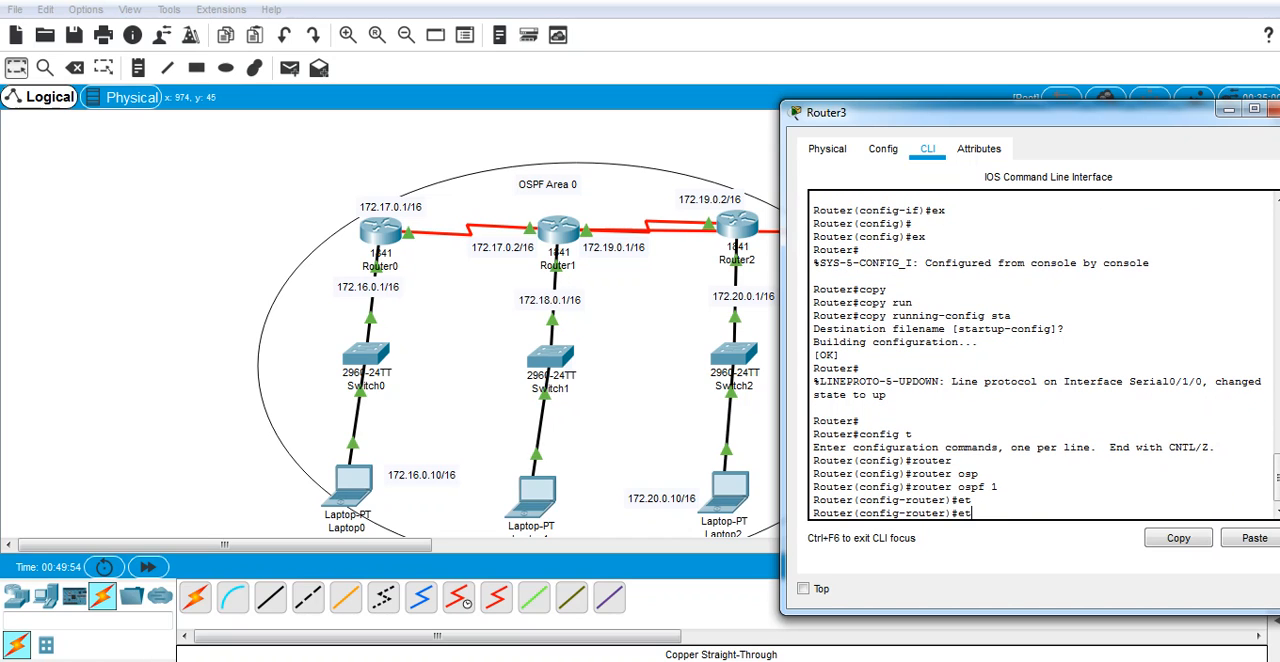
pyautogui.press('BackSpace')
pyautogui.press('BackSpace')
# Step: Write Router3's OSPF network command for 172.30.0.0 with wildcard mask 0.0.255.255, without submitting it
pyautogui.write('net')
pyautogui.press('Tab')
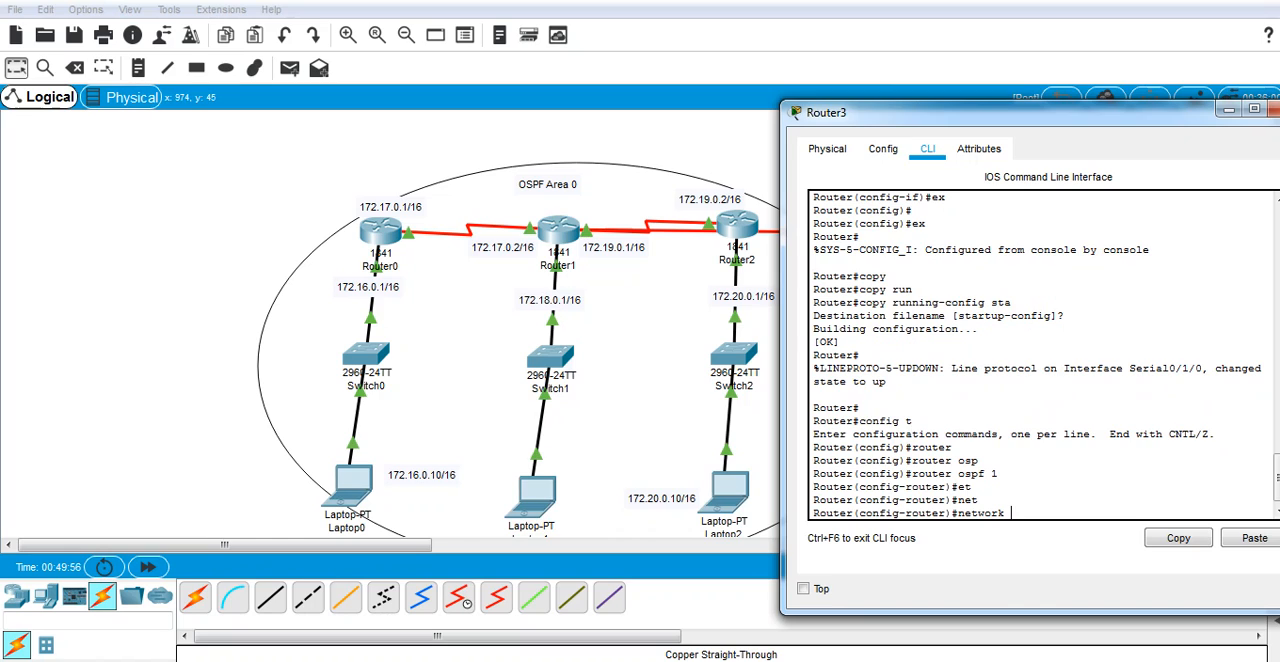
pyautogui.write('19')
pyautogui.press('BackSpace')
pyautogui.write('72.30.0.0 0.0.255.255')
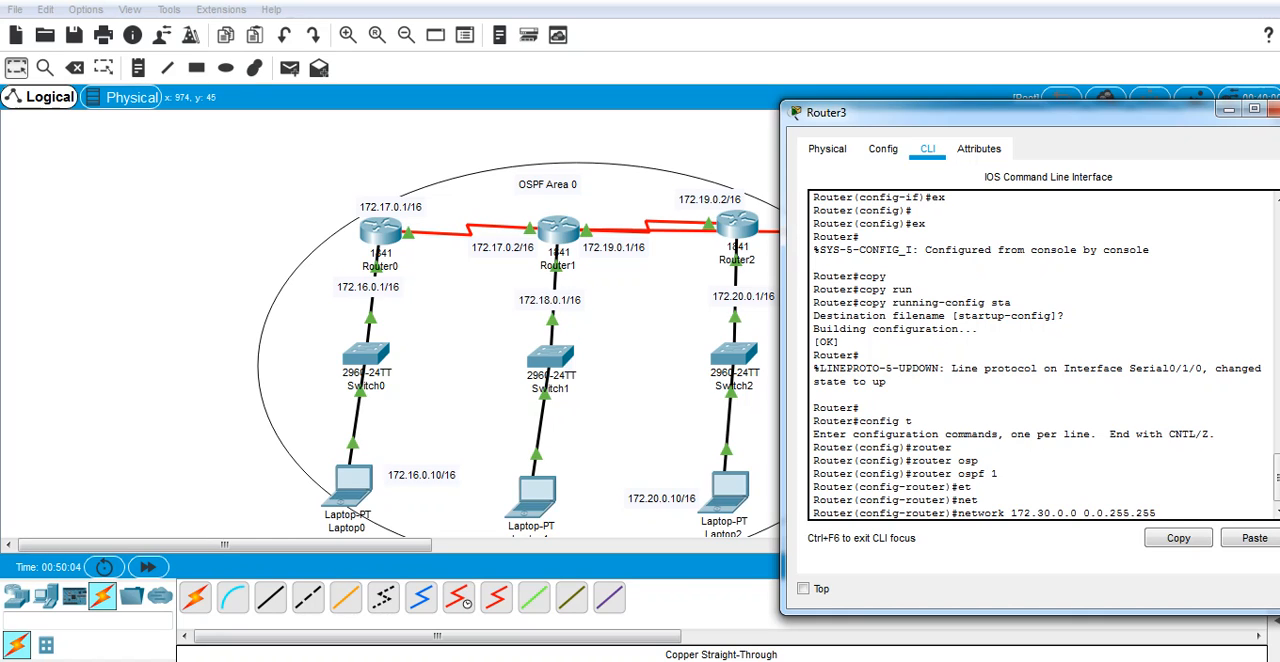
pyautogui.write(' area1')
# Step: Complete the 172.30.0.0 network command with area 1 and submit it, correcting any mistyped area number
pyautogui.press('BackSpace')
pyautogui.write('a')
pyautogui.press('Return')
pyautogui.press('Up')
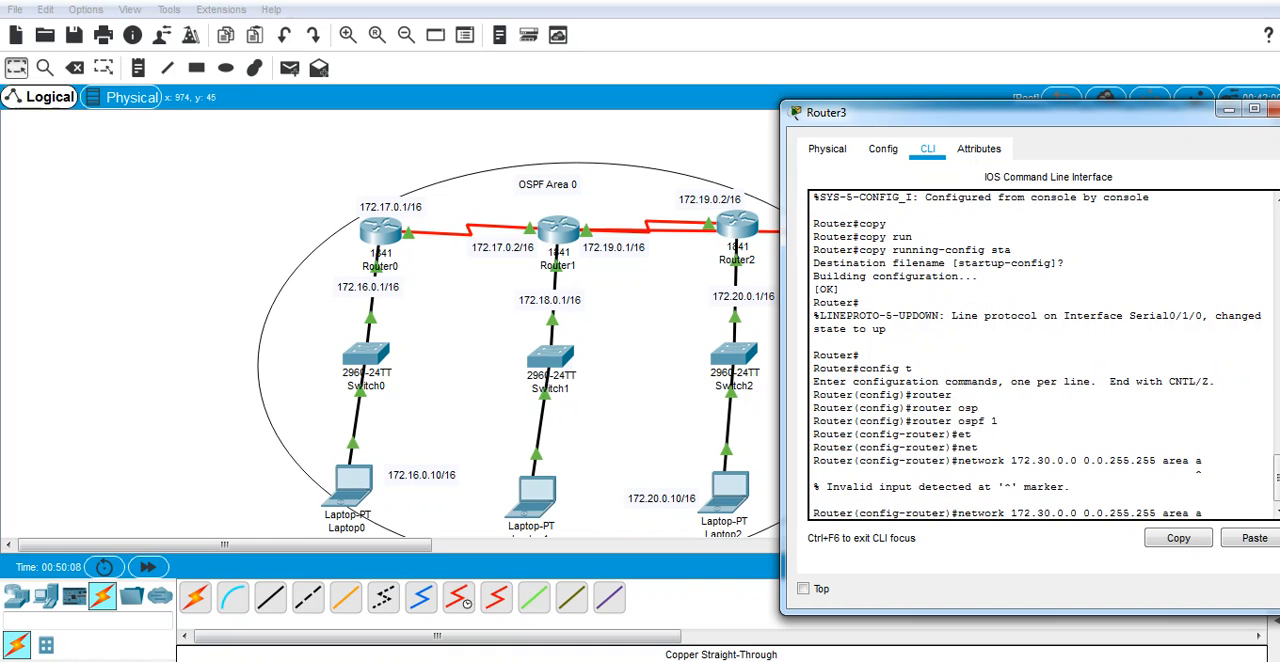
pyautogui.press('BackSpace')
pyautogui.write('1')
pyautogui.press('Return')
# Step: Reuse the previous network command to advertise 172.40.0.0 with wildcard mask 0.0.255.255 in area 1 on Router3
pyautogui.press('Up')
pyautogui.press('Left')
pyautogui.press('Left')
pyautogui.press('Left')
pyautogui.press('Left')
pyautogui.press('Left')
pyautogui.press('Left')
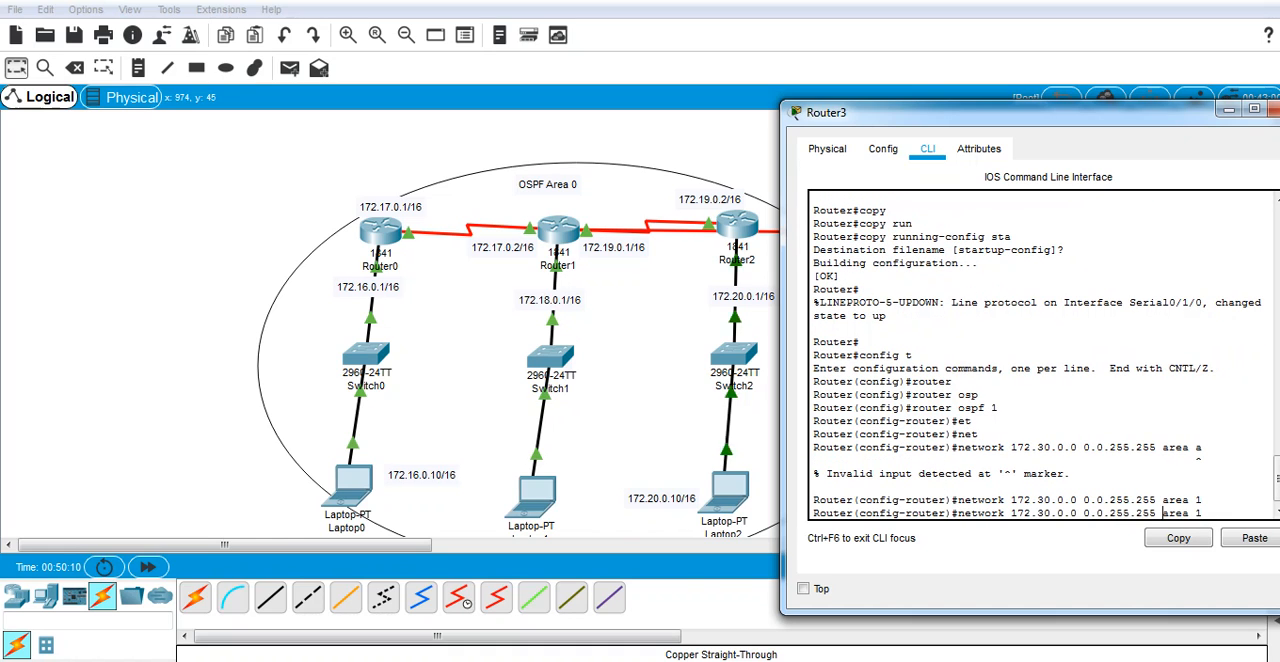
pyautogui.press('Left')
pyautogui.press('Left')
pyautogui.press('Left')
pyautogui.press('Left')
pyautogui.press('Left')
pyautogui.press('Left')
pyautogui.press('Left')
pyautogui.press('Left')
pyautogui.press('Left')
pyautogui.press('Left')
pyautogui.press('Left')
pyautogui.press('Left')
pyautogui.press('Left')
pyautogui.press('Left')
pyautogui.press('Left')
pyautogui.press('Left')
pyautogui.press('Left')
pyautogui.press('Left')
pyautogui.press('BackSpace')
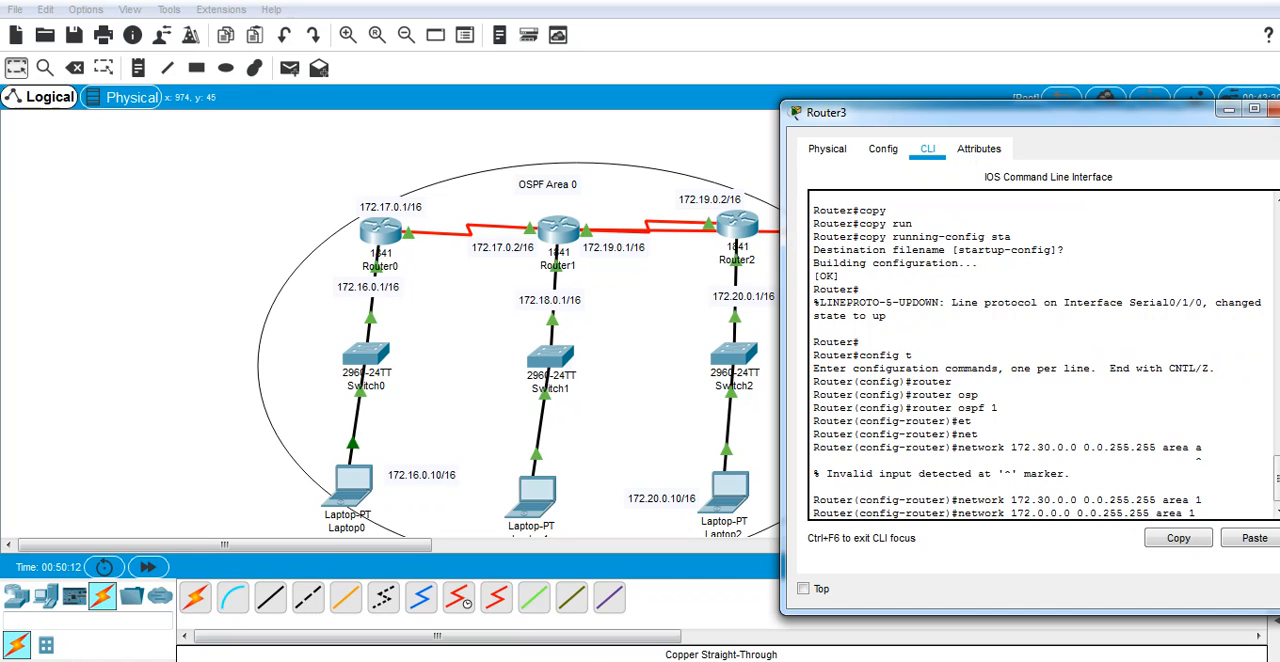
pyautogui.write('4')
pyautogui.press('Return')
pyautogui.press('Return')
pyautogui.press('Return')
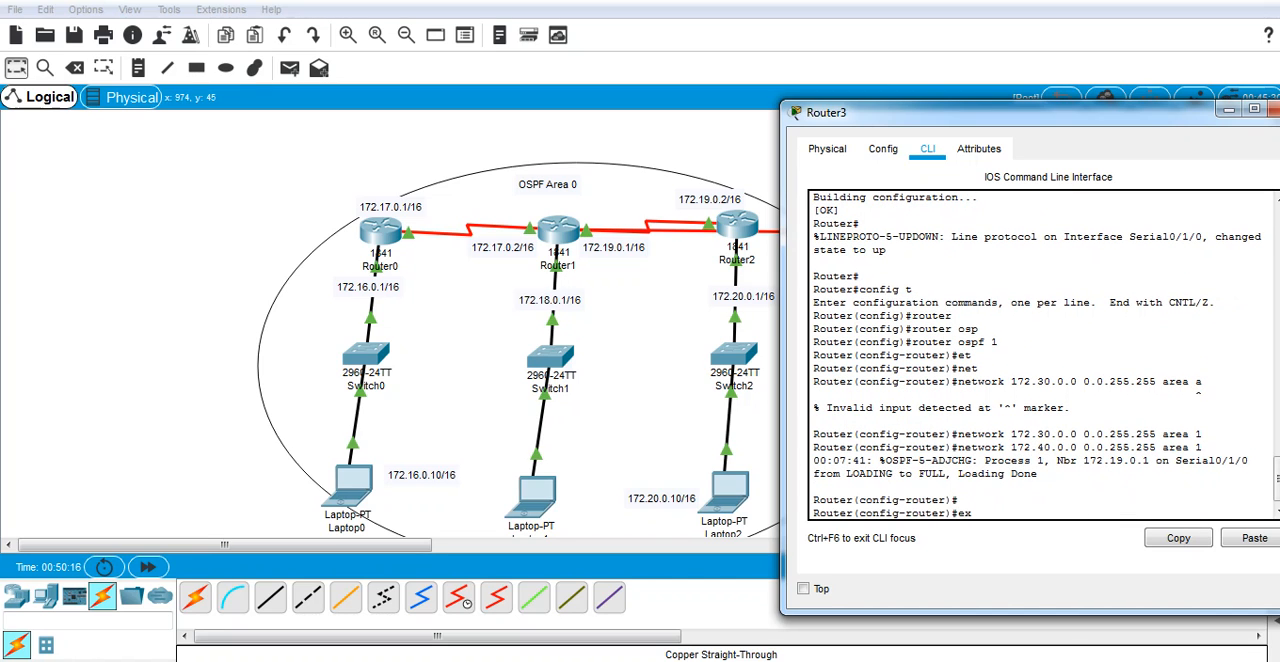
# Step: Submit the network command for 172.40.0.0 with wildcard mask 0.0.255.255 in area 1 on Router3, issuing it a second time
pyautogui.press('BackSpace')
pyautogui.press('Up')
pyautogui.press('Return')
# Step: Leave OSPF and global configuration on Router3, returning to privileged mode
pyautogui.write('ex')
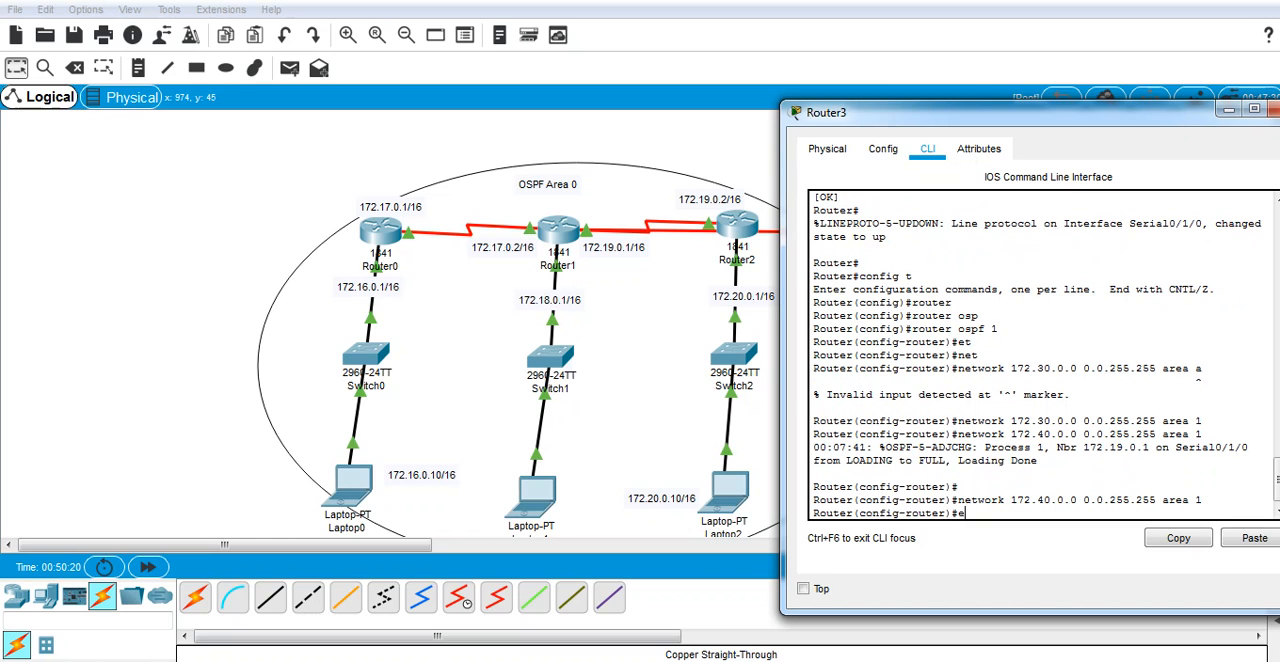
pyautogui.press('Return')
pyautogui.write('ex')
pyautogui.press('Return')
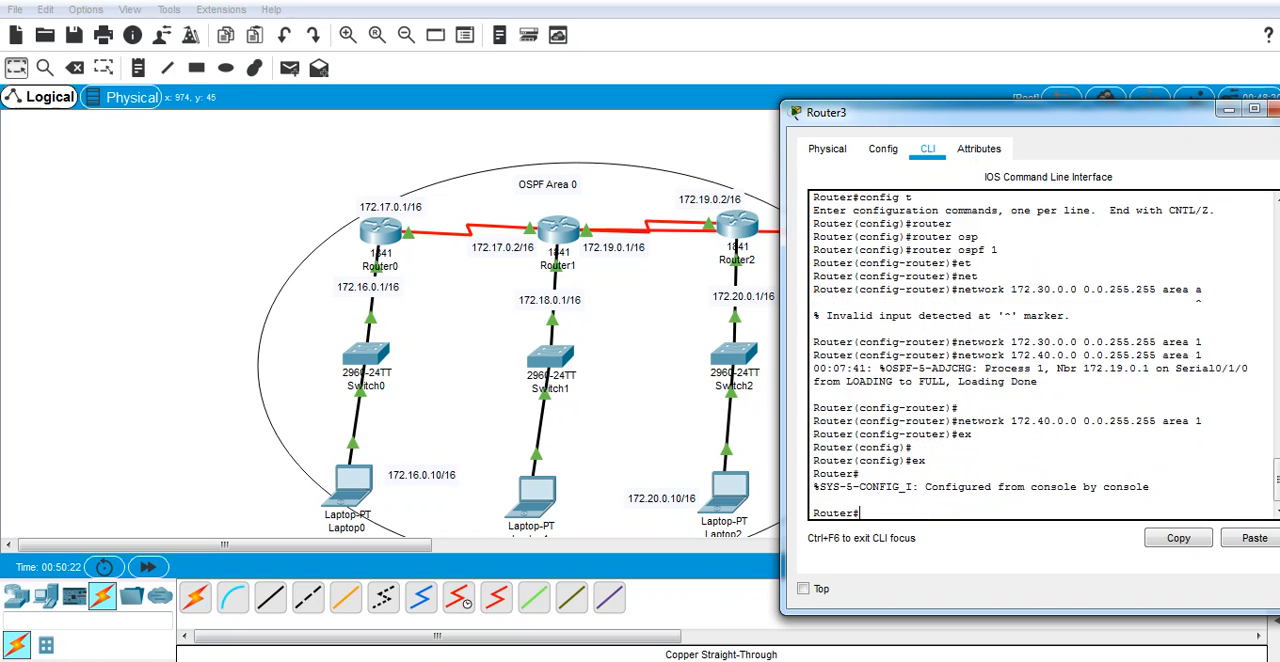
# Step: Save Router3's running configuration to startup-config, accepting the default destination filename
pyautogui.write('co')
pyautogui.press('Tab')
pyautogui.write('p')
pyautogui.press('Tab')
pyautogui.write('ru')
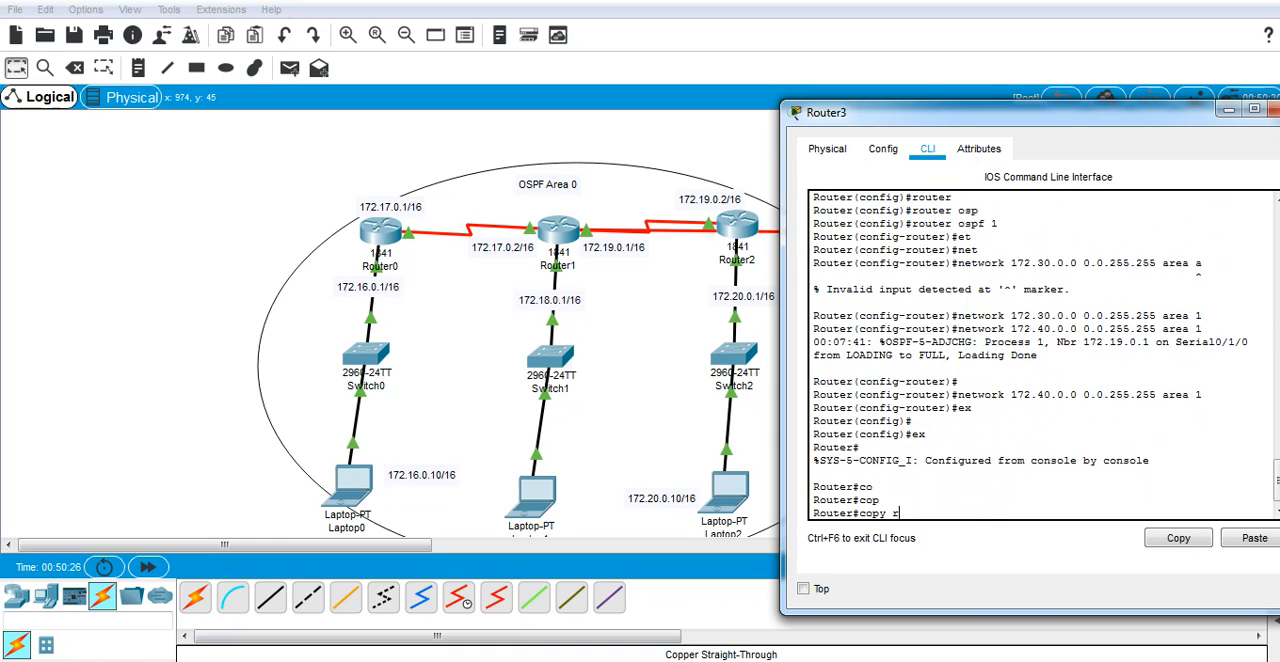
pyautogui.press('Tab')
pyautogui.write('st')
pyautogui.press('Tab')
pyautogui.press('Return')
pyautogui.press('Return')
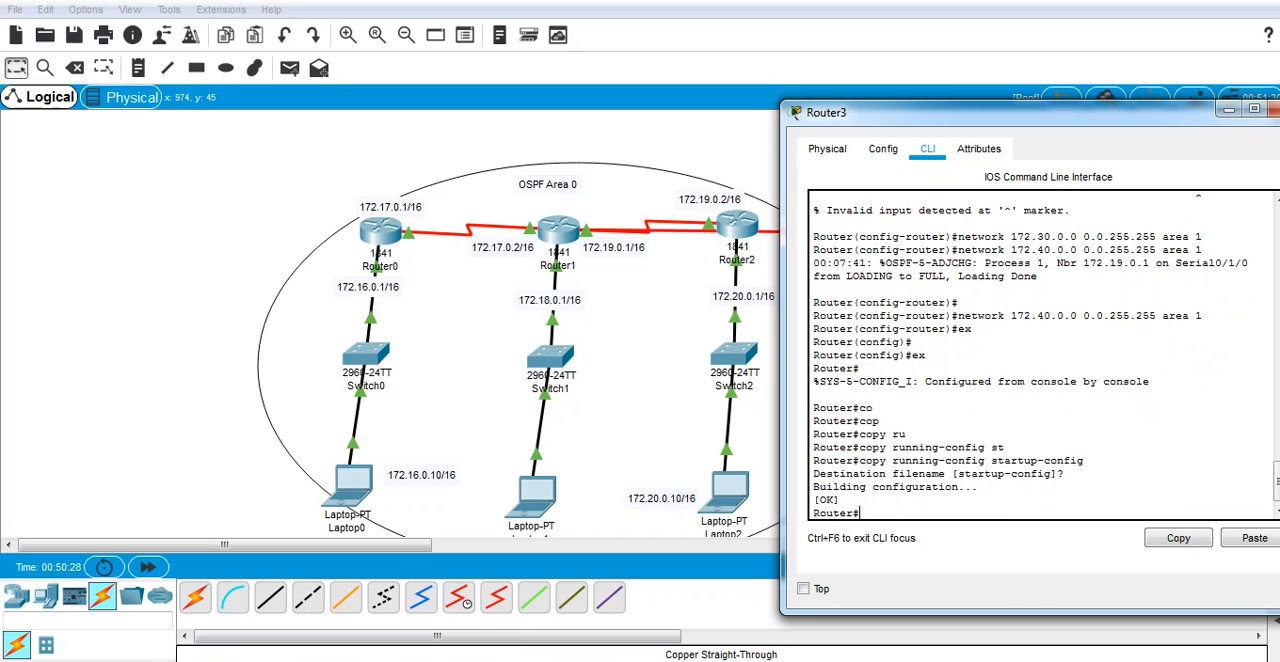
# Step: Try to list Router3's routes with the commands ip router and ip route
pyautogui.write('iprou')
pyautogui.press('BackSpace')
pyautogui.press('BackSpace')
pyautogui.press('BackSpace')
pyautogui.write('router')
pyautogui.press('Return')
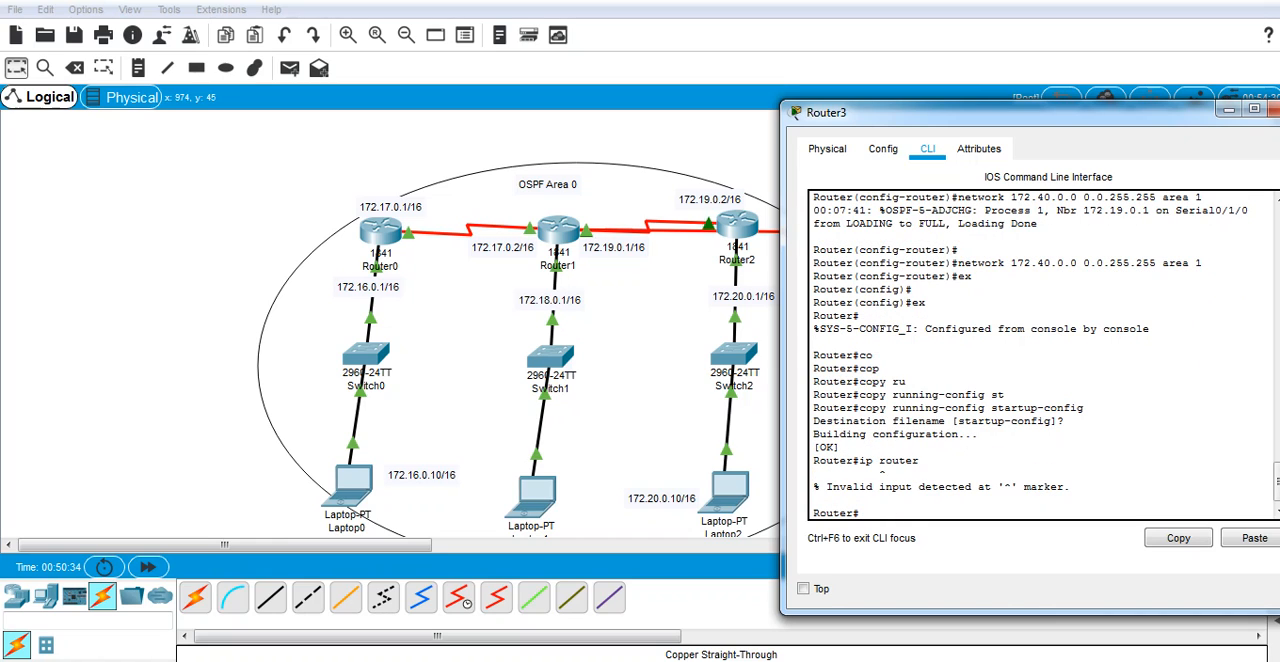
pyautogui.press('Up')
pyautogui.press('BackSpace')
pyautogui.press('Return')
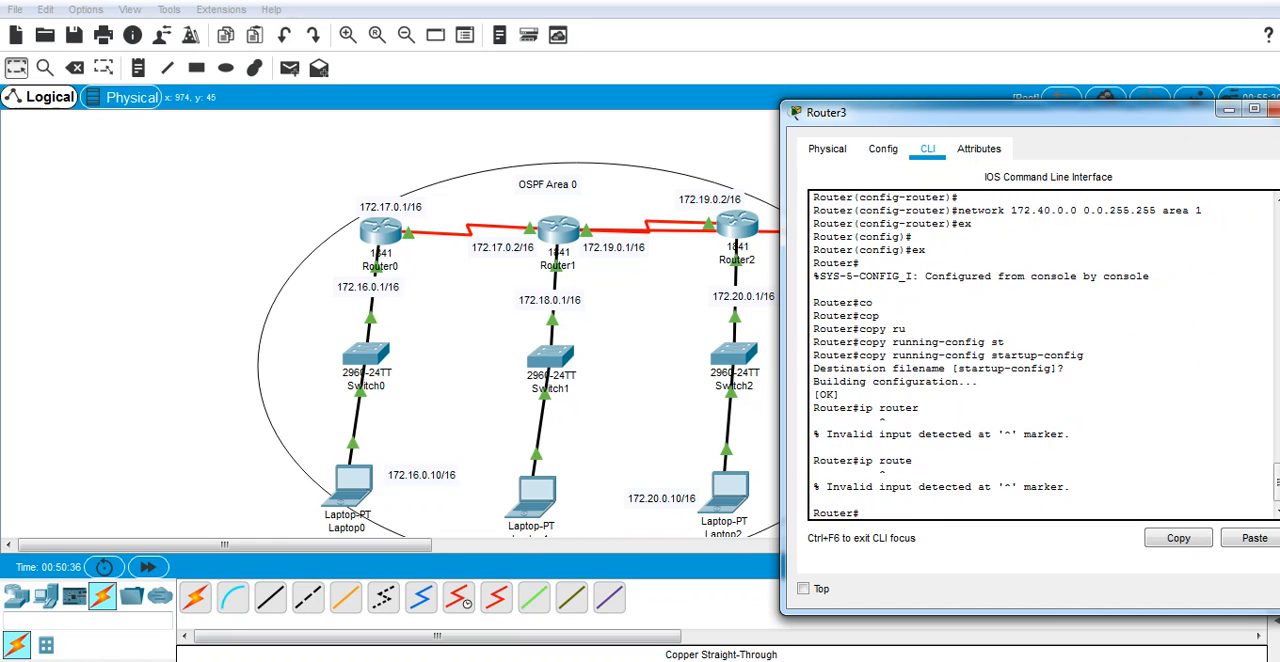
# Step: Display Router3's routing table with show ip route
pyautogui.write('show ip rou')
pyautogui.press('Tab')
pyautogui.press('Return')
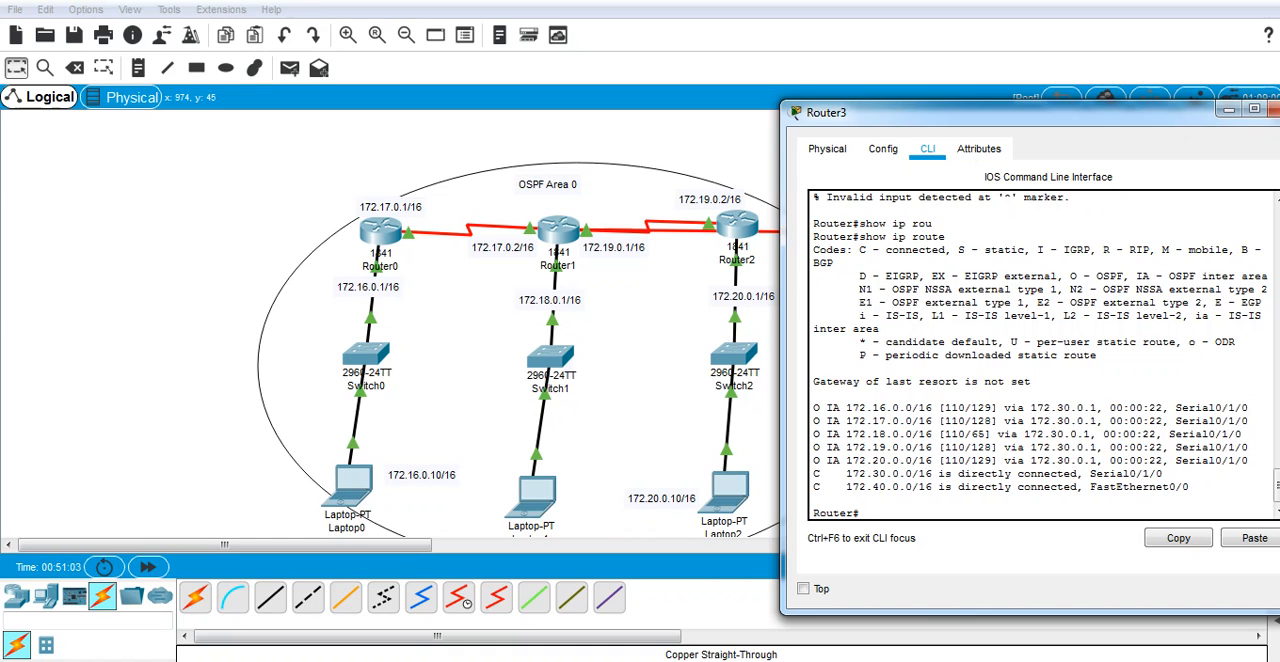
# Step: Display Router3's detailed OSPF neighbor information with show ip ospf neighbor detail, and close the router's window
pyautogui.write('show ospf')
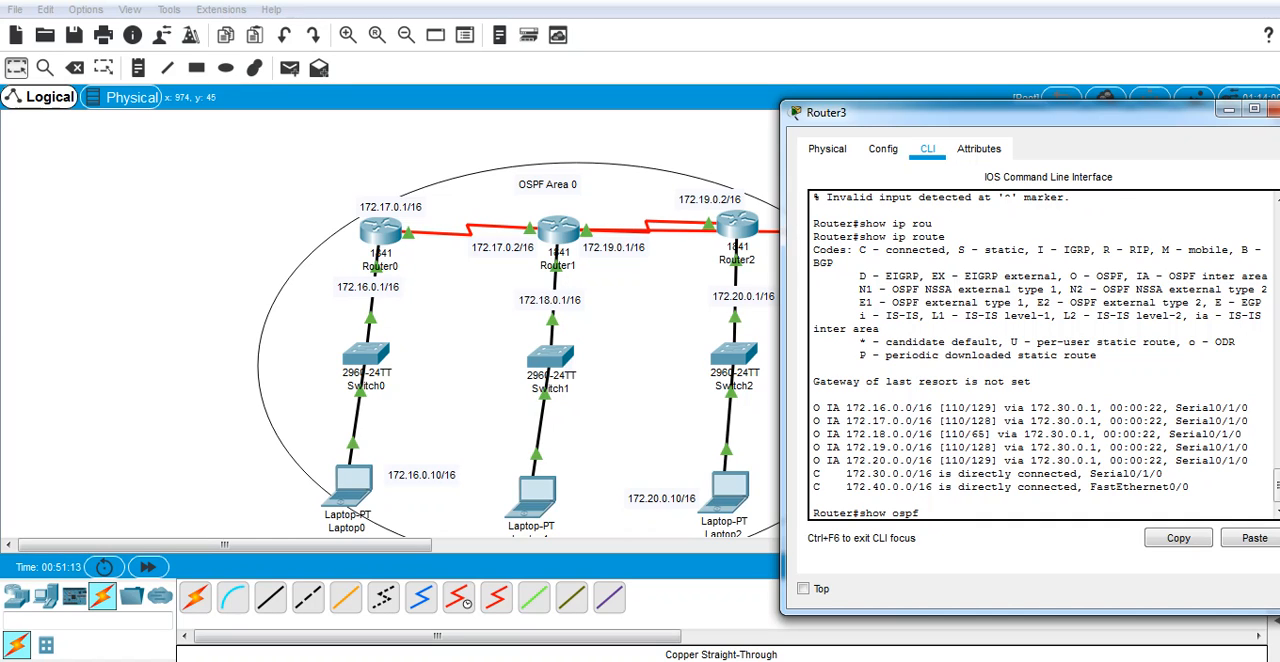
pyautogui.press('BackSpace')
pyautogui.write('ip ospf ne')
pyautogui.press('Tab')
pyautogui.write('de')
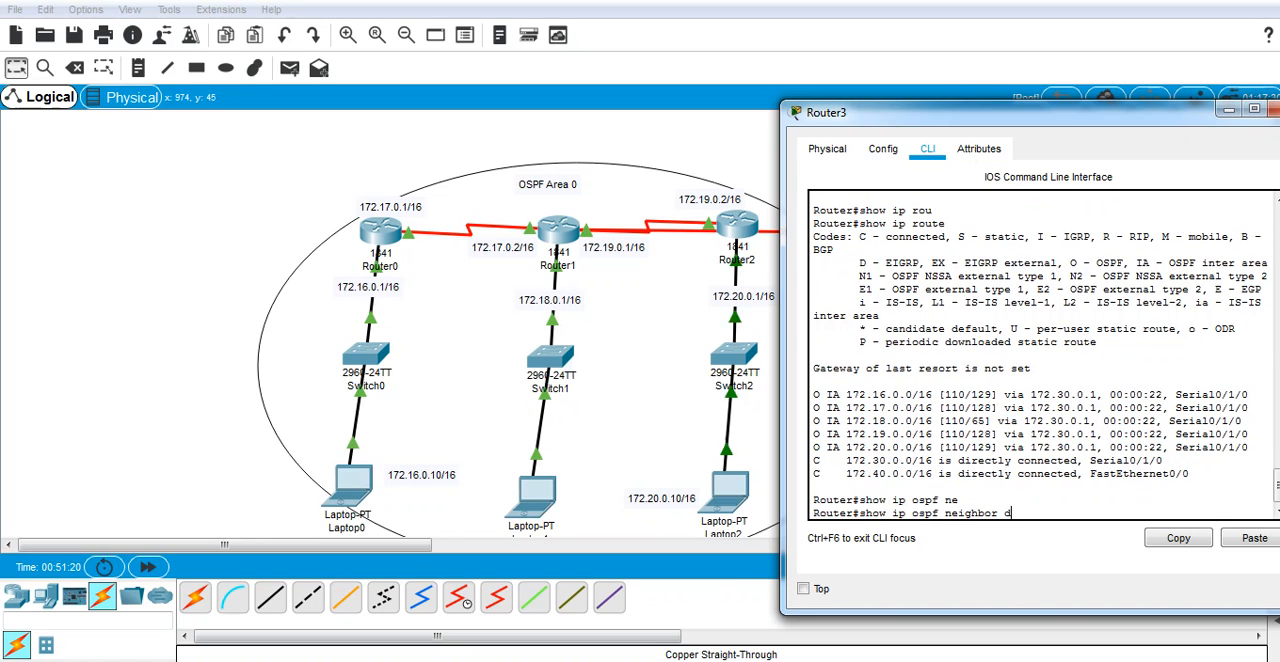
pyautogui.press('Tab')
pyautogui.press('Return')
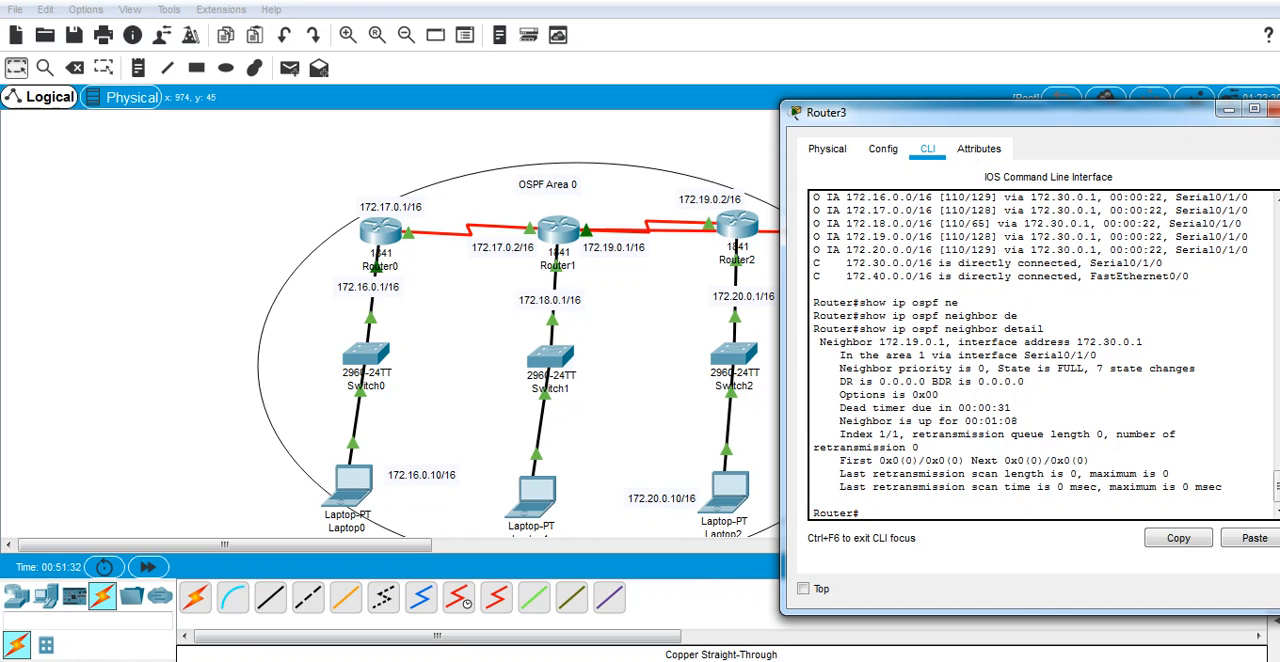
pyautogui.moveTo(1000, 112); pyautogui.dragTo(894, 142)
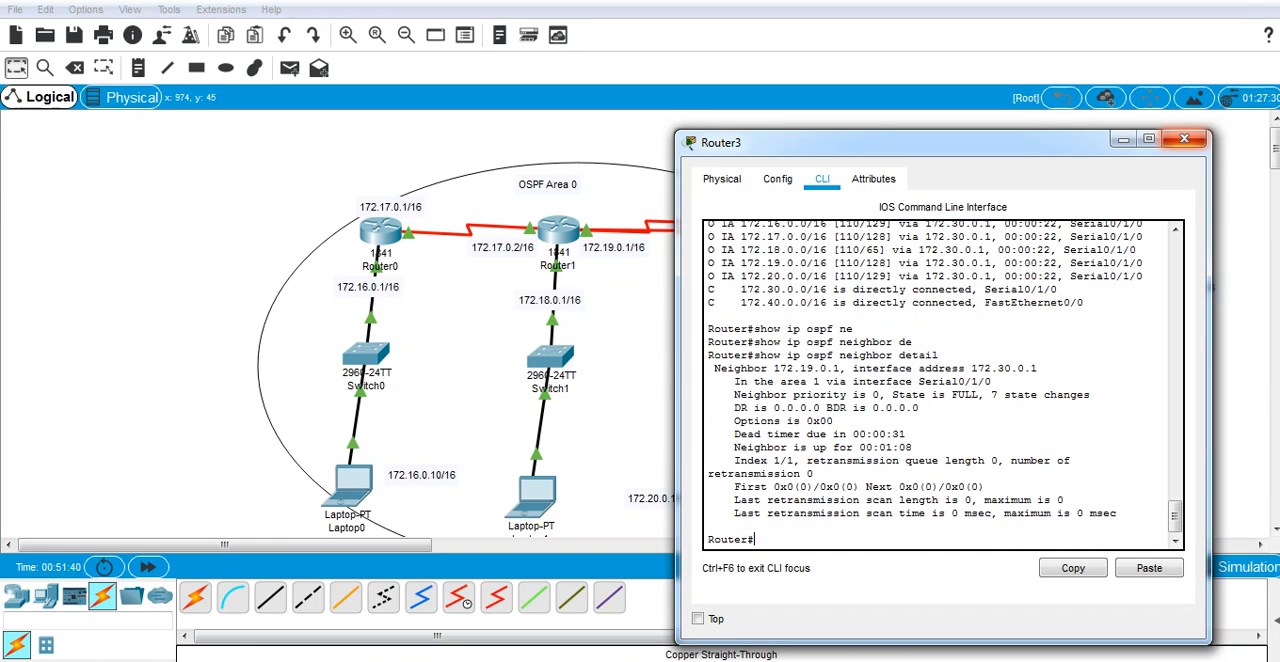
pyautogui.click(1184, 139)
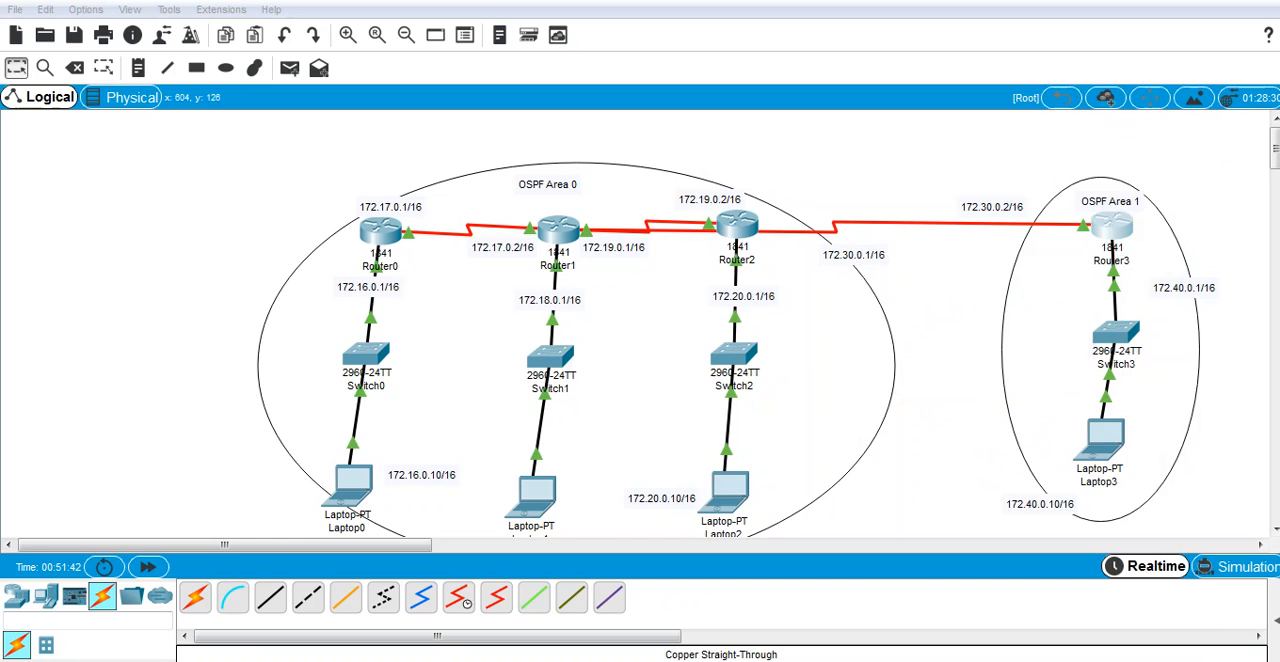
# Step: Open Router1's command line and clear the recalled copy command to get an empty prompt
pyautogui.click(560, 231)
pyautogui.press('Up')
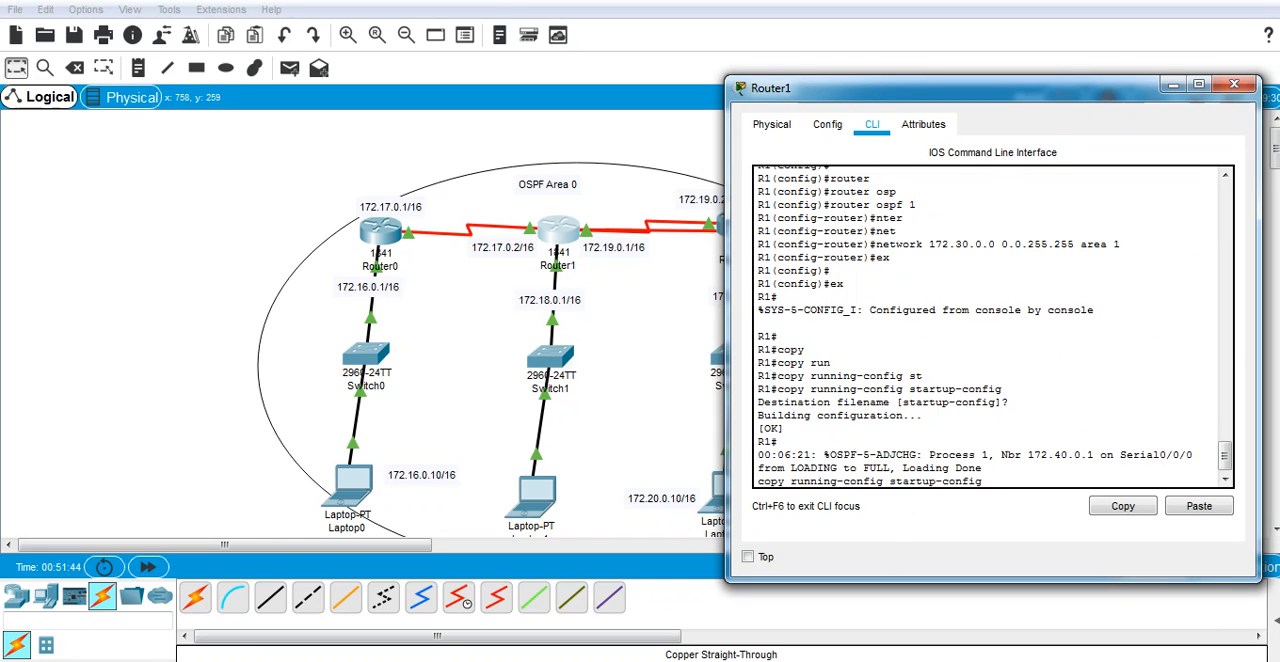
pyautogui.press('BackSpace')
pyautogui.press('BackSpace')
pyautogui.press('BackSpace')
pyautogui.press('BackSpace')
pyautogui.press('BackSpace')
pyautogui.press('BackSpace')
pyautogui.press('BackSpace')
pyautogui.press('BackSpace')
pyautogui.press('BackSpace')
pyautogui.press('BackSpace')
pyautogui.press('BackSpace')
pyautogui.press('BackSpace')
pyautogui.press('BackSpace')
pyautogui.press('BackSpace')
pyautogui.press('BackSpace')
pyautogui.press('BackSpace')
pyautogui.press('BackSpace')
pyautogui.press('BackSpace')
pyautogui.press('BackSpace')
pyautogui.press('BackSpace')
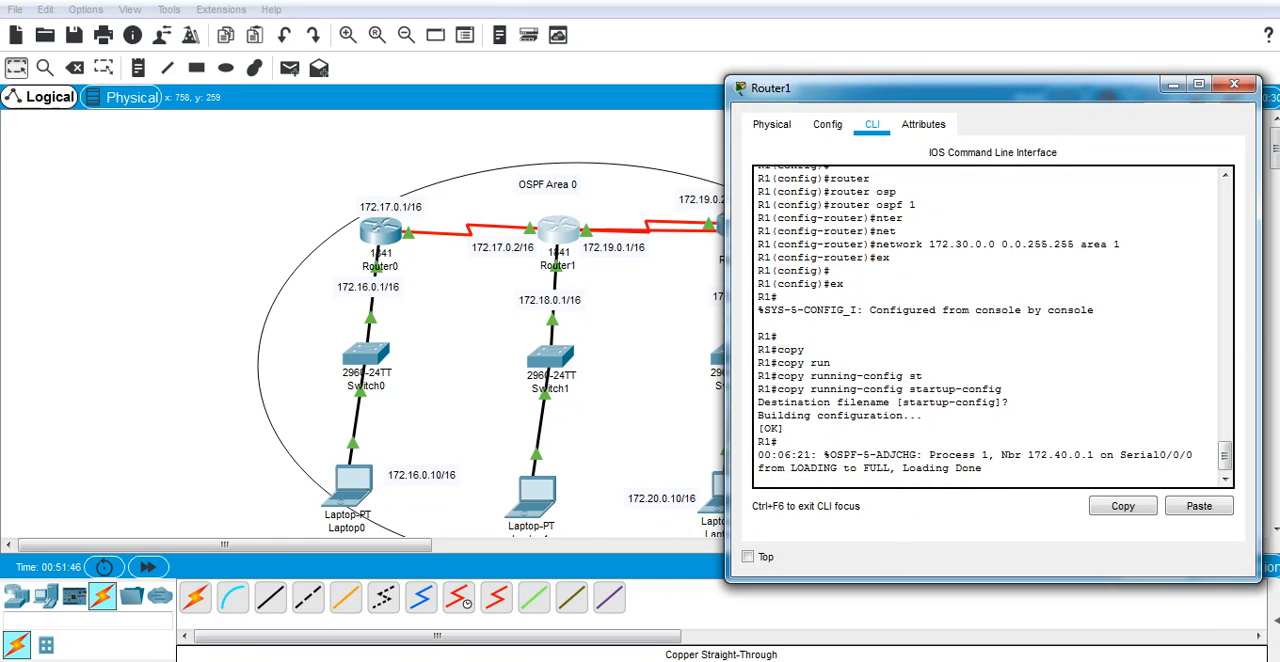
pyautogui.press('Return')
pyautogui.press('Return')
# Step: Display Router1's detailed OSPF neighbor information with show ip ospf neighbor detail
pyautogui.write('sh')
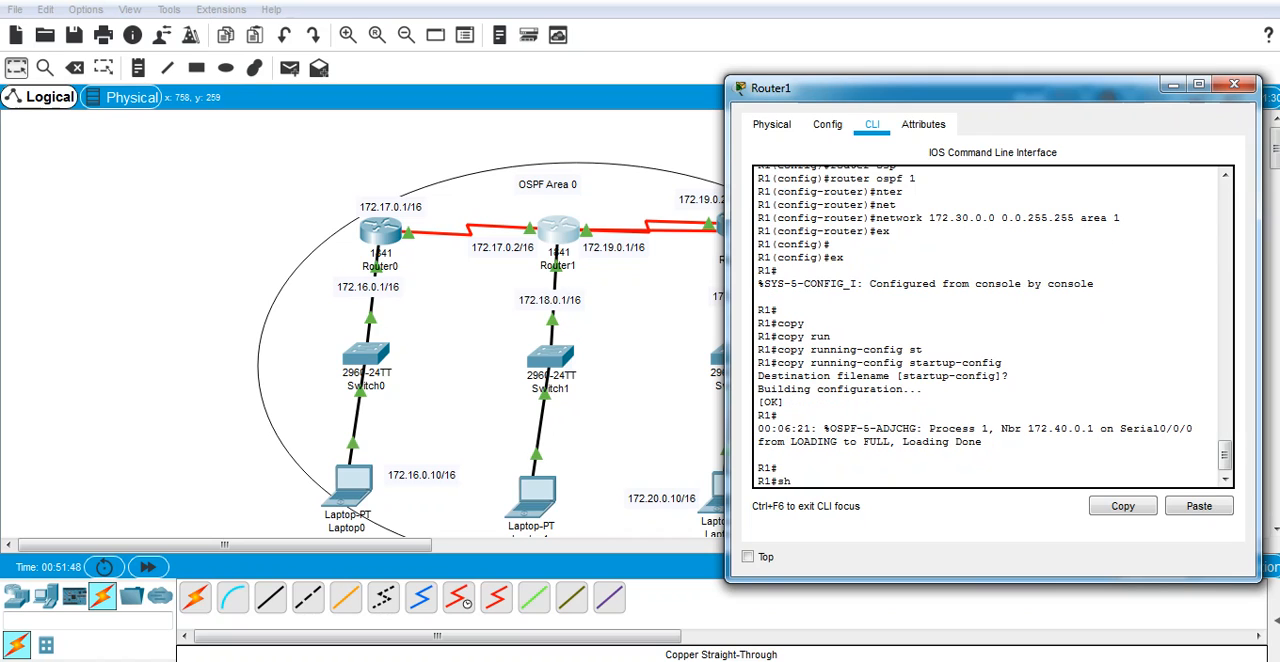
pyautogui.write('o')
pyautogui.press('Tab')
pyautogui.write('i')
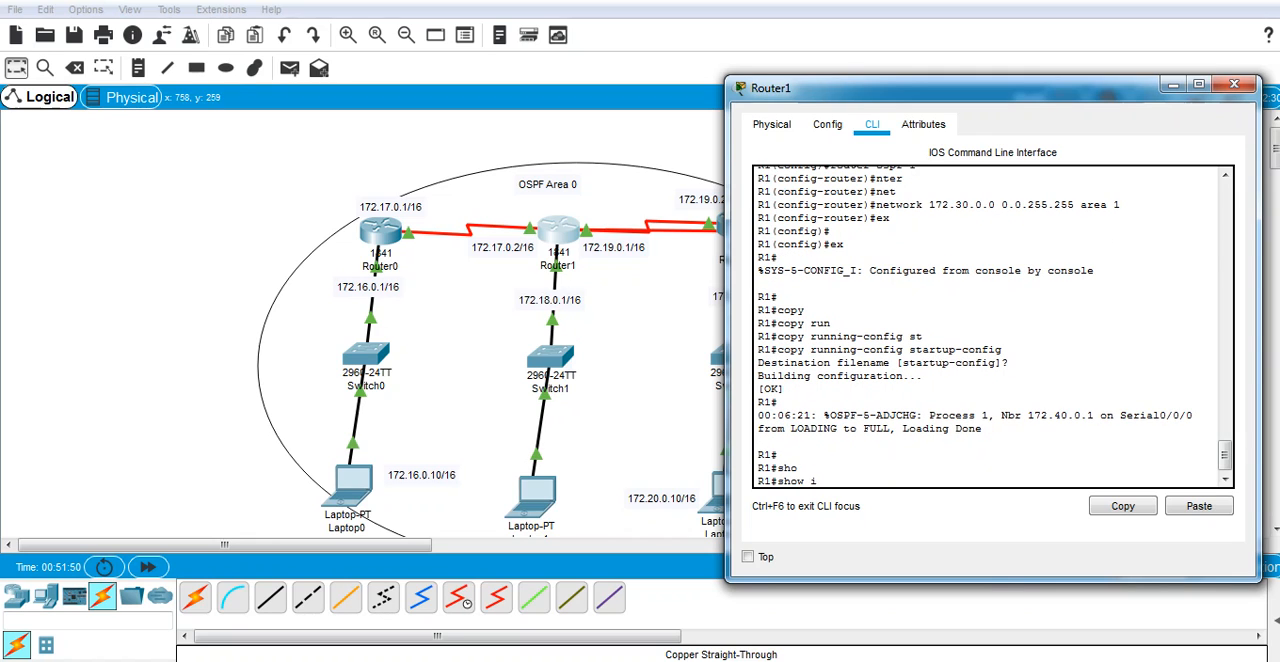
pyautogui.write('p')
pyautogui.press('Tab')
pyautogui.write('p osp')
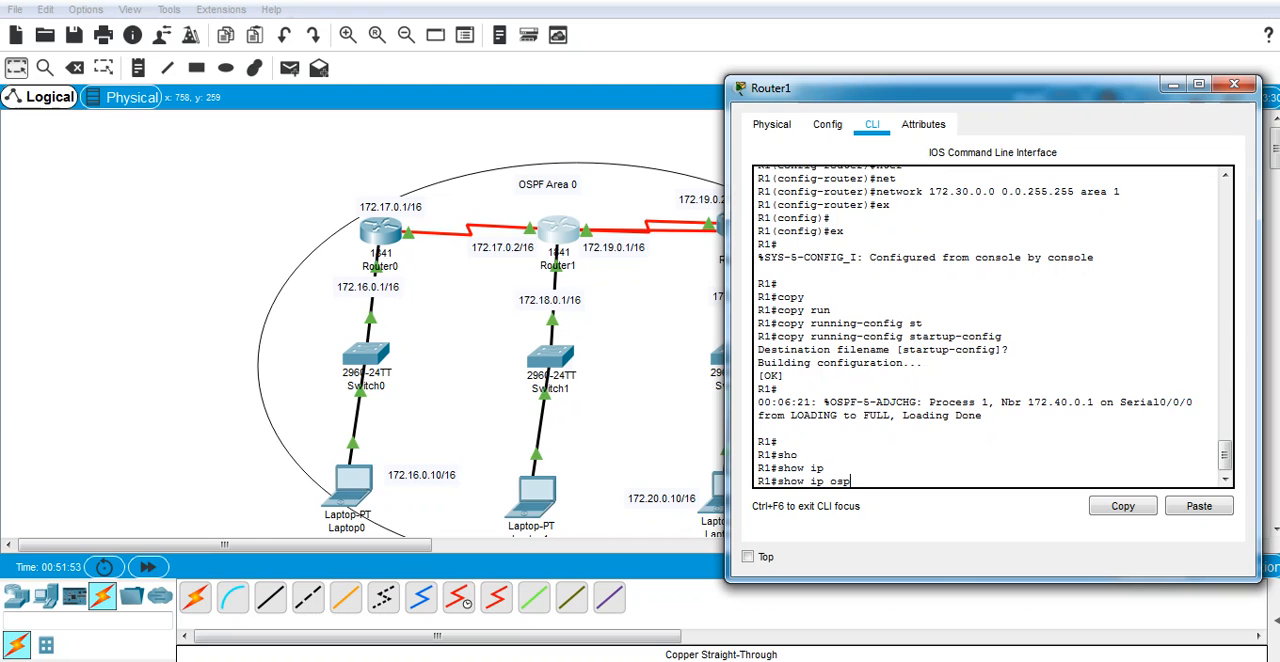
pyautogui.press('Tab')
pyautogui.write('ne')
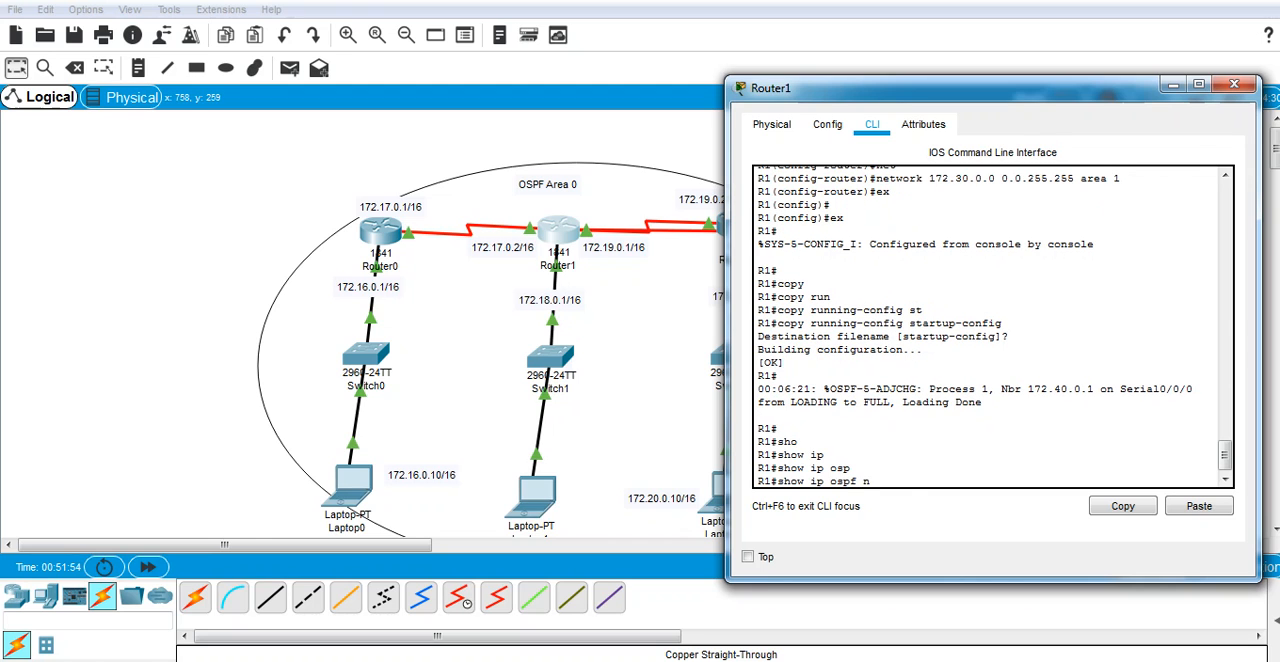
pyautogui.press('Tab')
pyautogui.write('de')
pyautogui.press('Tab')
pyautogui.press('Return')
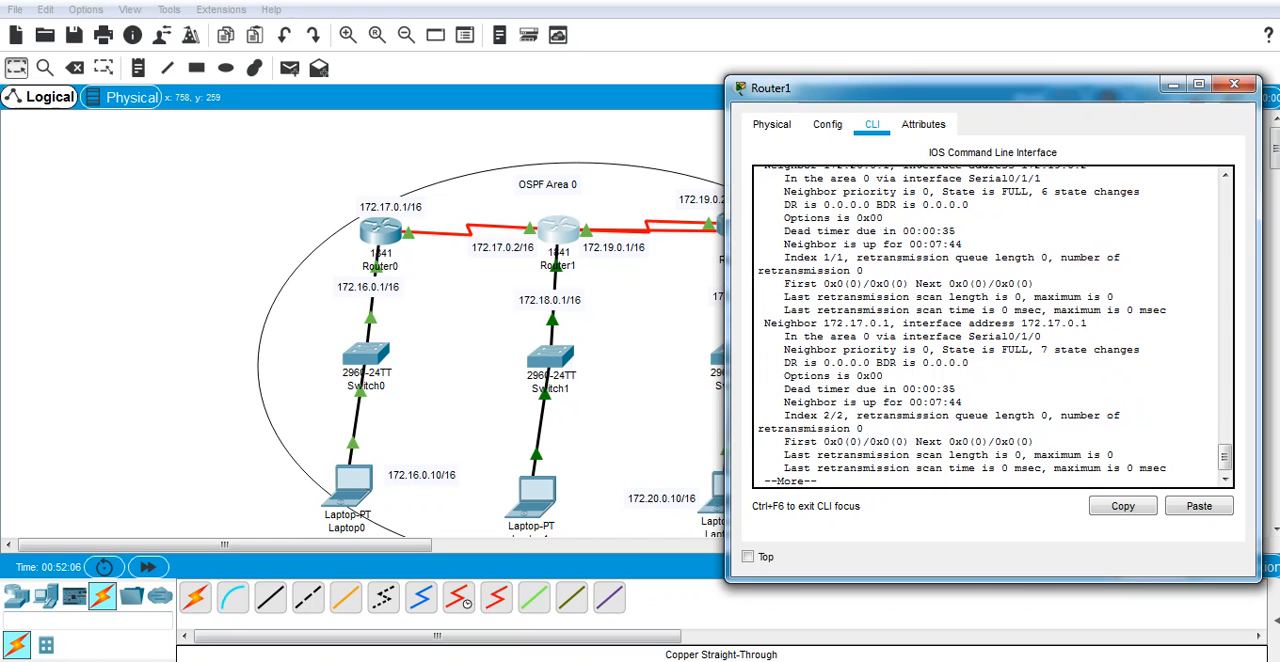
# Step: Examine the rest of Router1's neighbor output for each neighbor's area and interface, and close the router's window
pyautogui.press('Return')
pyautogui.press('Return')
pyautogui.press('Return')
pyautogui.press('Return')
pyautogui.press('Return')
pyautogui.press('Return')
pyautogui.press('Return')
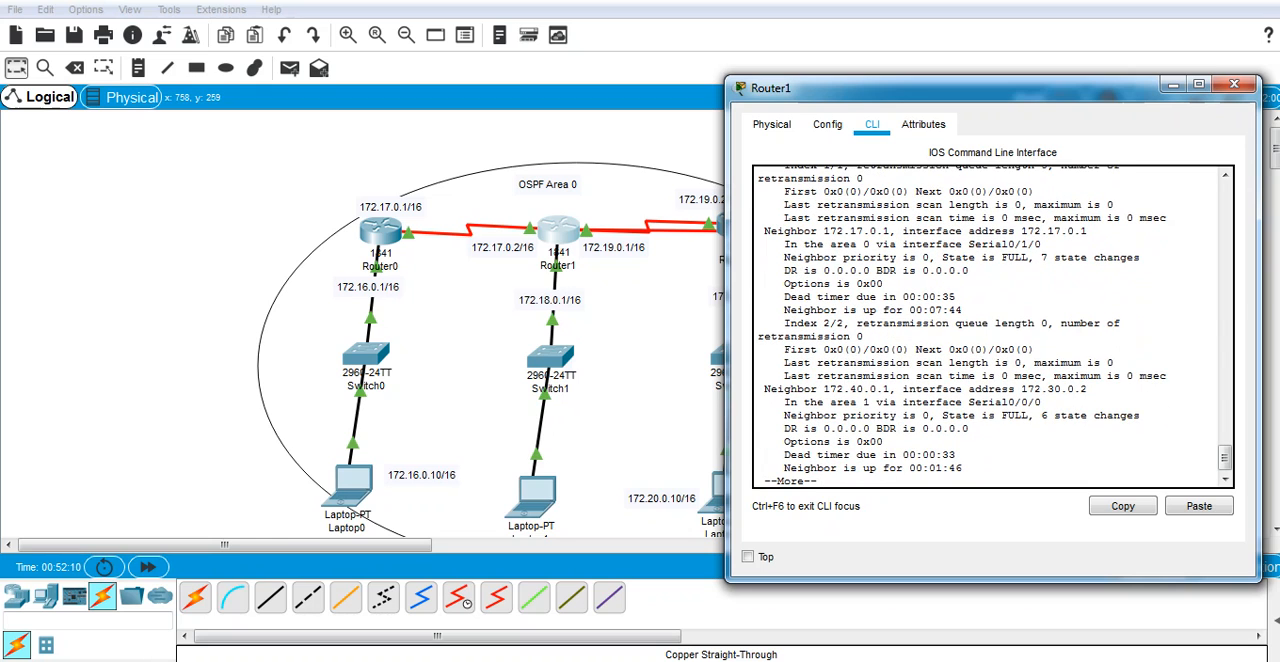
pyautogui.moveTo(950, 88); pyautogui.dragTo(585, 332)
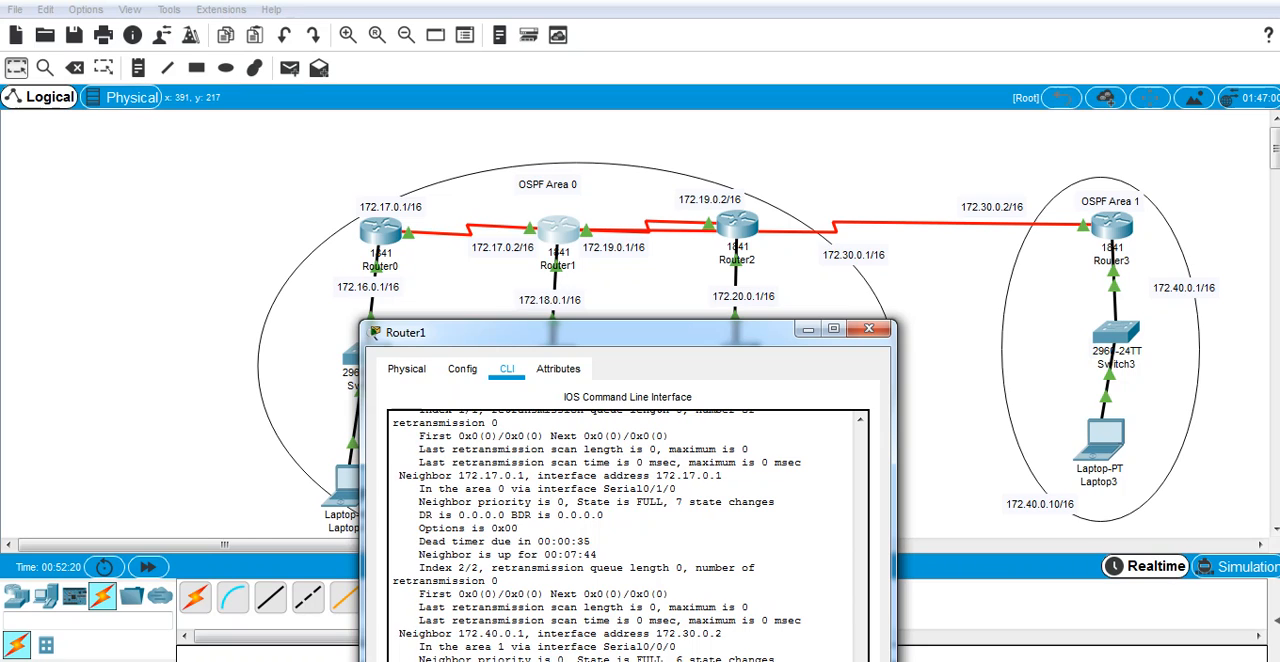
pyautogui.moveTo(465, 647); pyautogui.dragTo(511, 647)
pyautogui.moveTo(465, 488); pyautogui.dragTo(504, 488)
pyautogui.click(868, 328)
# Step: Give Laptop3 the static IP address 172.40.0.10 with subnet mask 255.255.0.0
pyautogui.click(1100, 440)
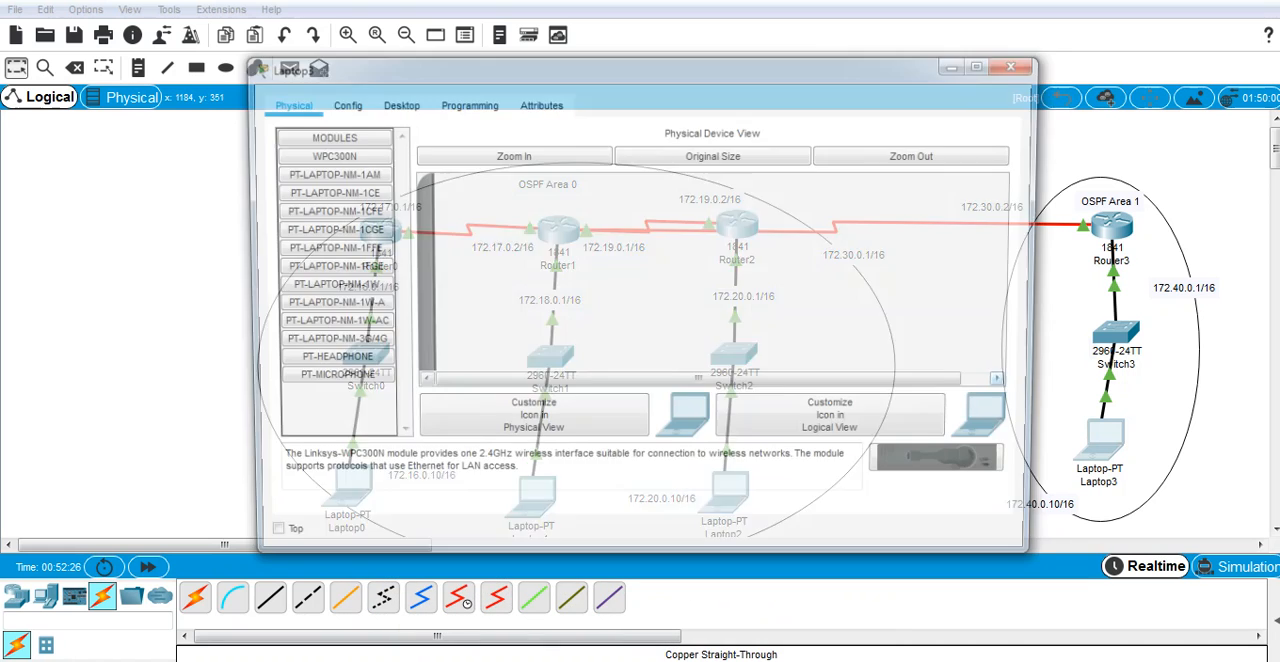
pyautogui.click(396, 103)
pyautogui.click(343, 186)
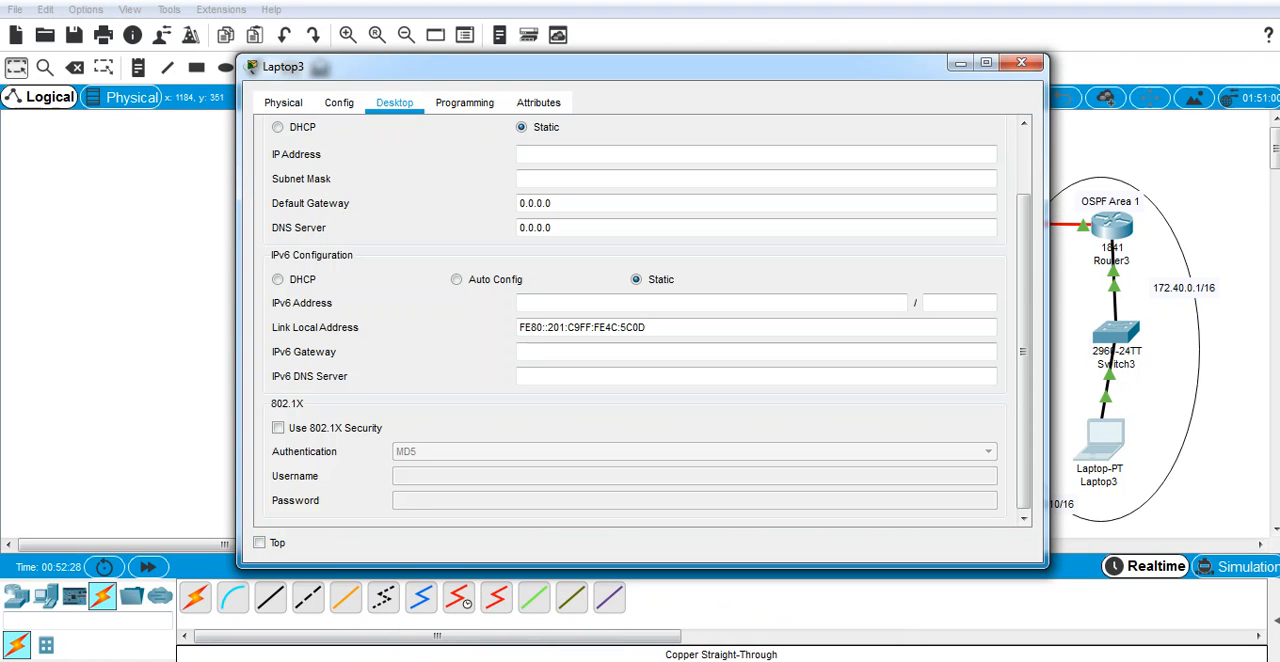
pyautogui.click(640, 154)
pyautogui.write('172')
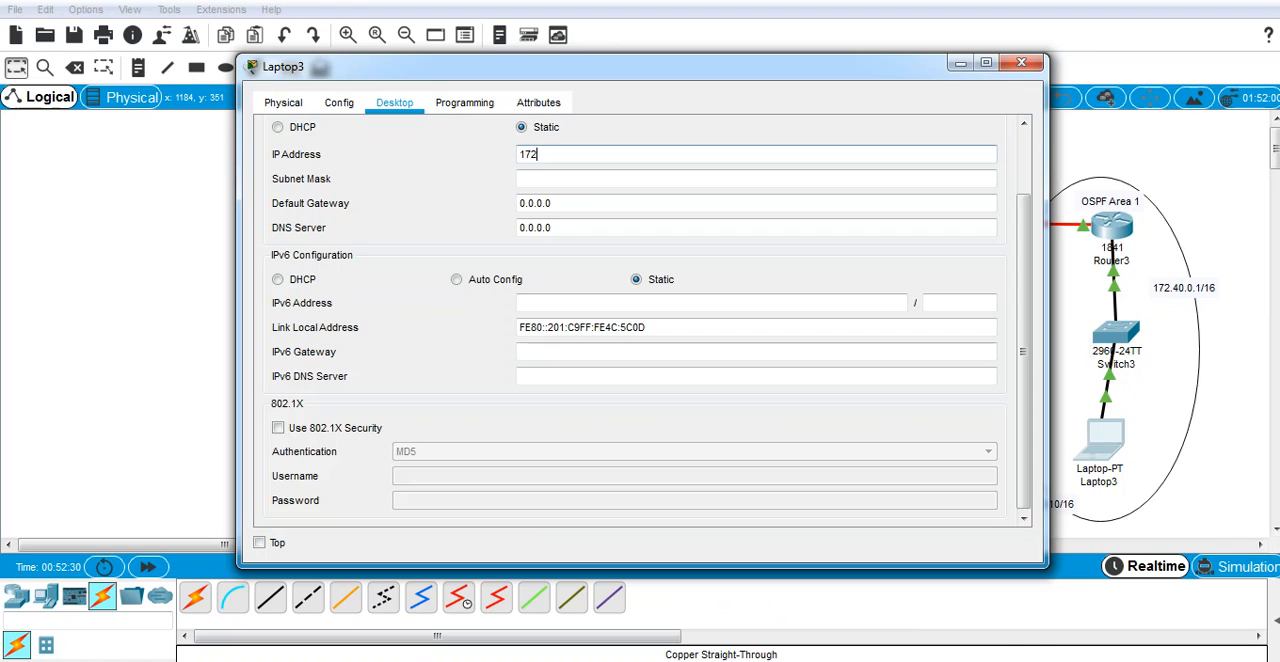
pyautogui.write('.40.0.10')
pyautogui.press('Tab')
# Step: Set Laptop3's default gateway to 172.40.0.1 and close its IP configuration
pyautogui.click(560, 203)
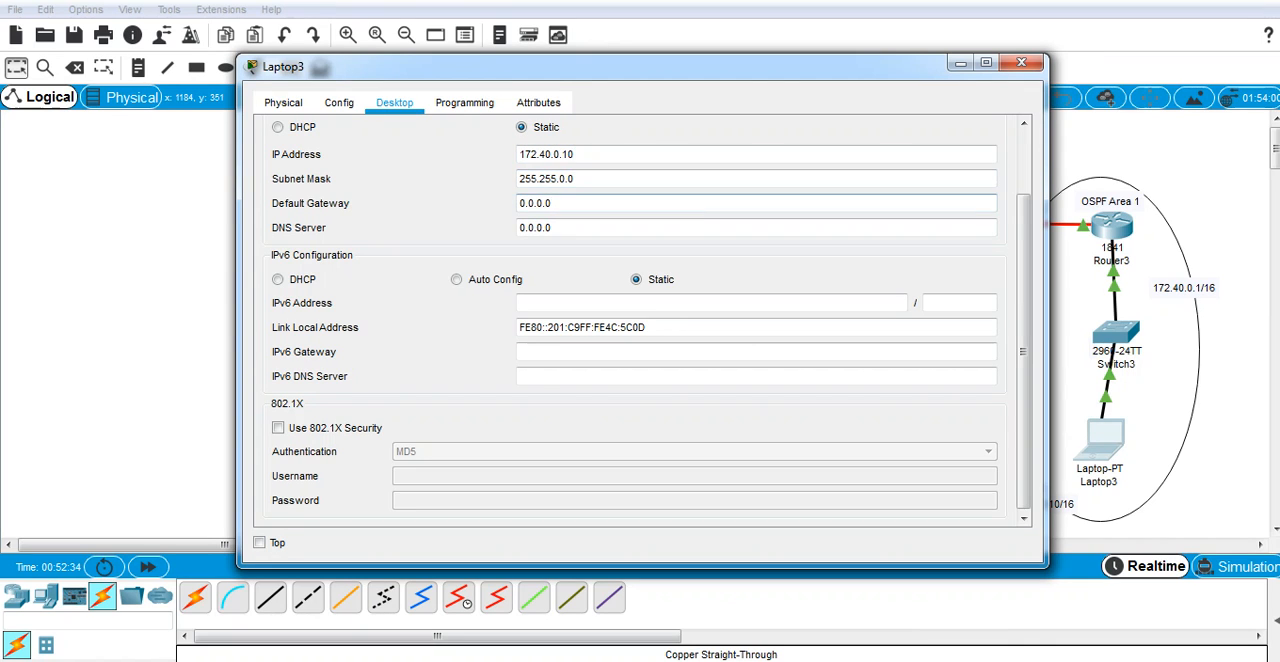
pyautogui.press('BackSpace')
pyautogui.press('BackSpace')
pyautogui.press('BackSpace')
pyautogui.press('BackSpace')
pyautogui.press('BackSpace')
pyautogui.press('BackSpace')
pyautogui.write('172.40.0.1')
pyautogui.scroll(1, 900, 130)
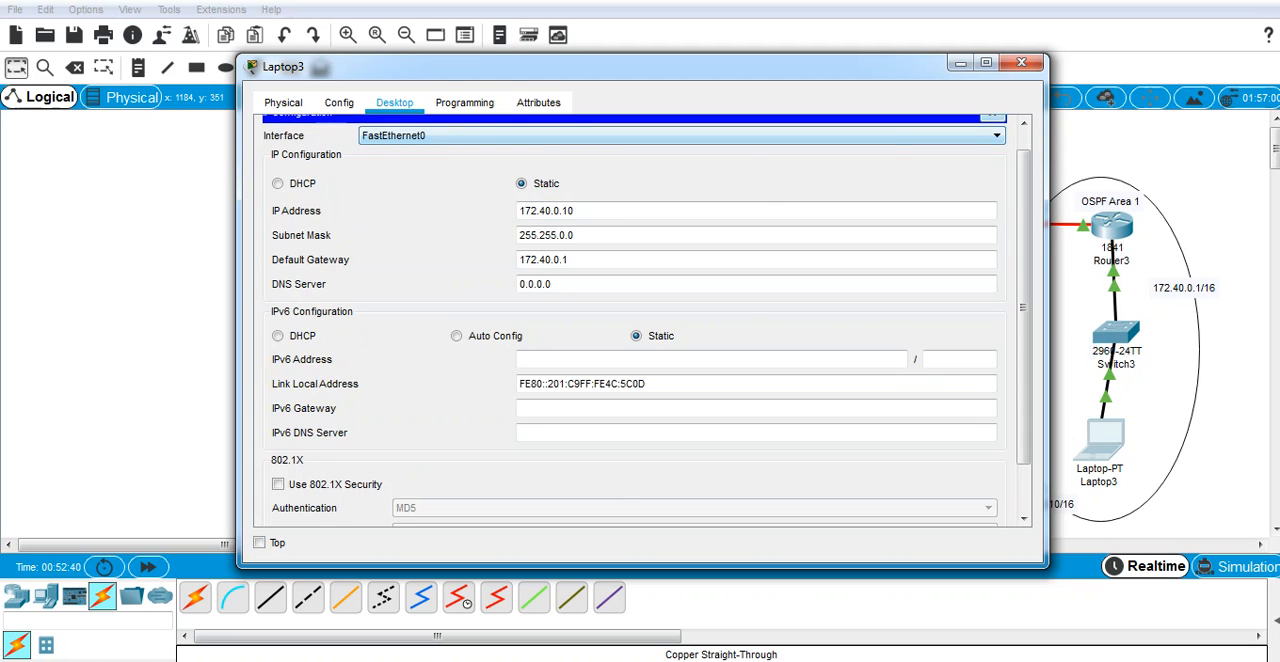
pyautogui.click(997, 118)
# Step: Open Laptop3's command prompt and try to ping 172.40.0.0, interrupting the ping
pyautogui.click(782, 158)
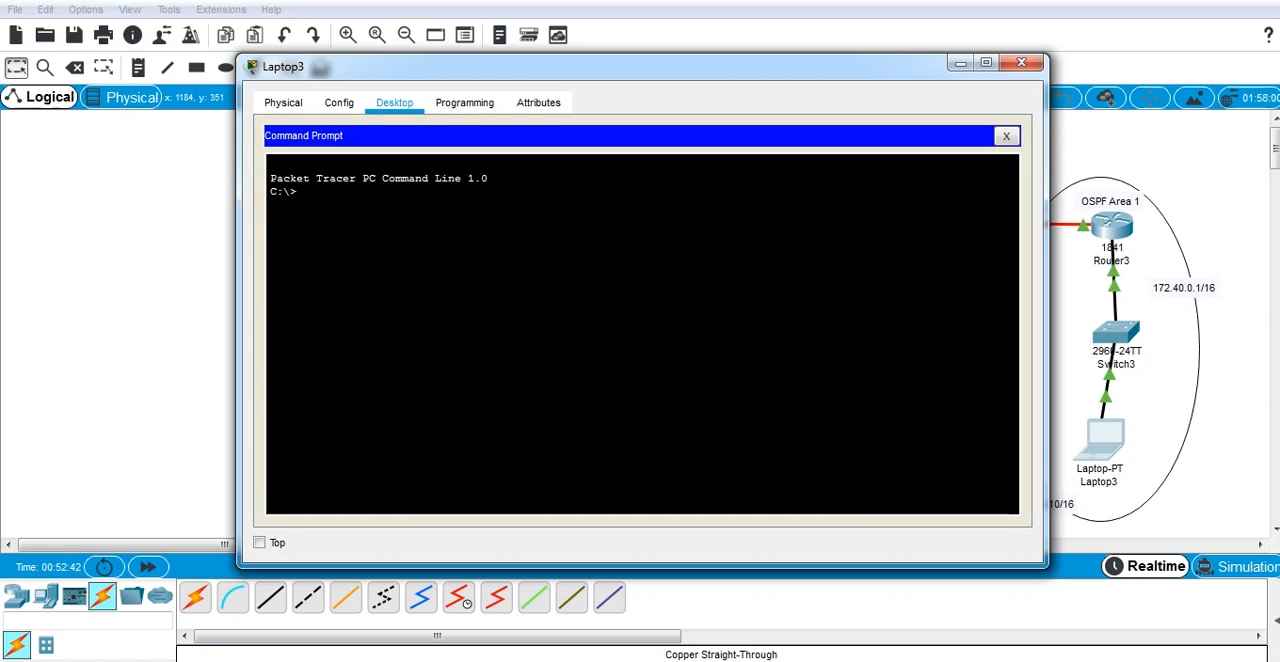
pyautogui.write('ping 172.4')
pyautogui.write('0.01')
pyautogui.write('.0.0')
pyautogui.press('Return')
pyautogui.hotkey('ctrl', 'c')
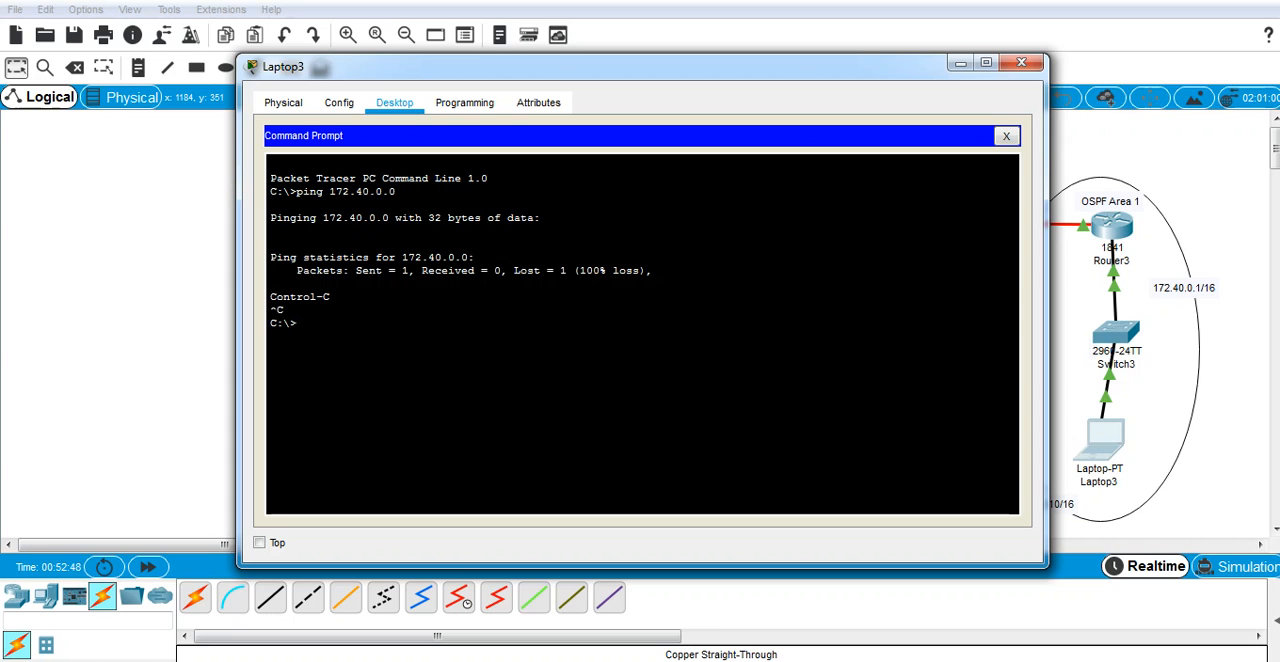
# Step: Ping the gateway 172.40.0.1 from Laptop3 and interrupt the ping
pyautogui.press('Up')
pyautogui.press('BackSpace')
pyautogui.write('172.40.0.1')
pyautogui.press('Return')
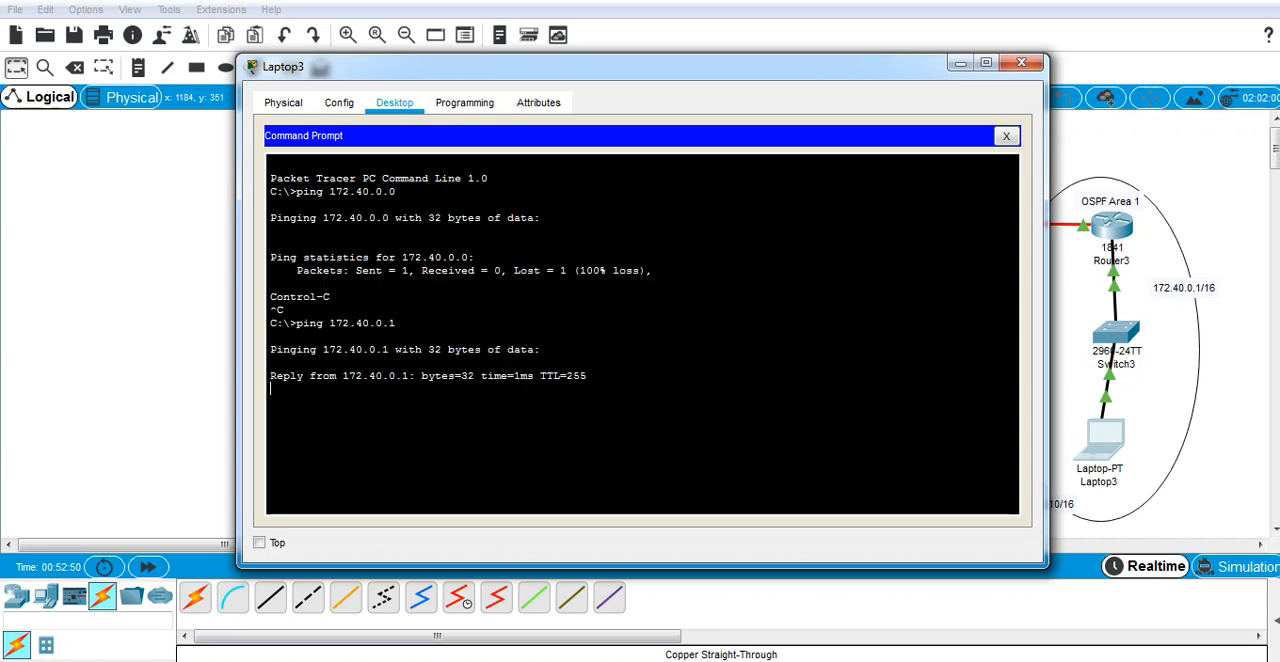
pyautogui.hotkey('ctrl', 'c')
# Step: Ping 172.18.0.10 in Area 0 from Laptop3, moving the laptop's window aside to reveal the topology
pyautogui.press('Up')
pyautogui.press('Left')
pyautogui.press('Left')
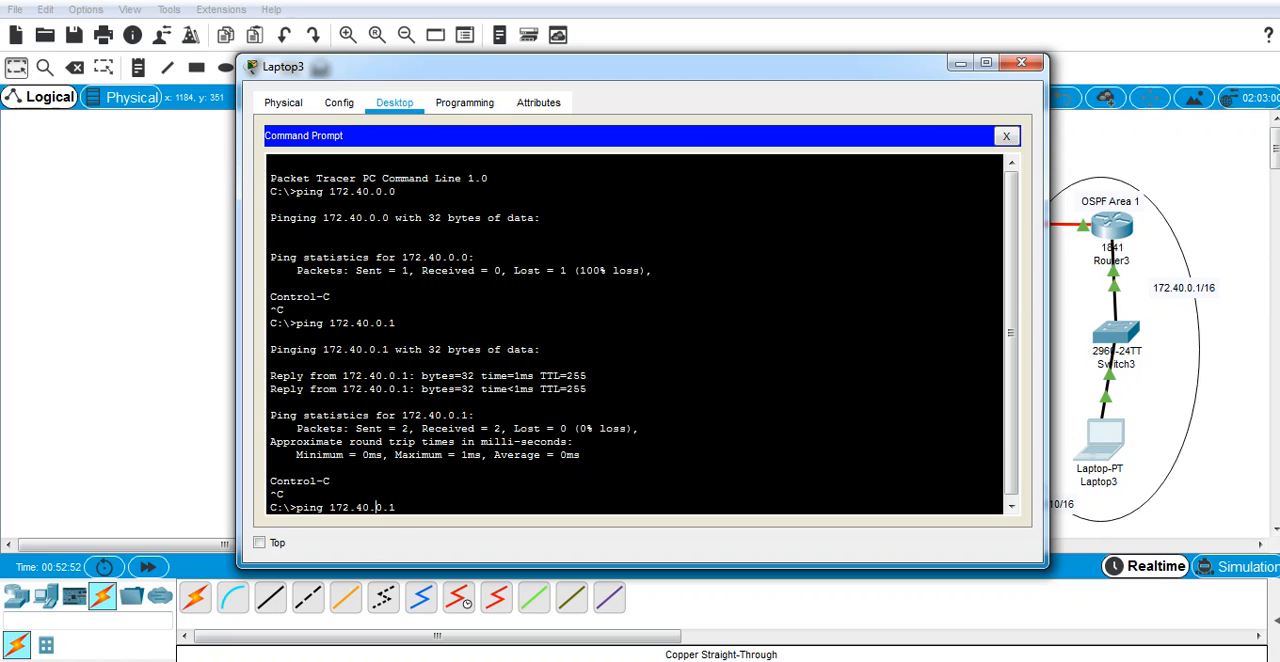
pyautogui.press('Left')
pyautogui.press('Left')
pyautogui.press('BackSpace')
pyautogui.press('BackSpace')
pyautogui.write('18')
pyautogui.press('Right')
pyautogui.press('Right')
pyautogui.press('Right')
pyautogui.write('0')
pyautogui.press('Return')
pyautogui.moveTo(600, 66); pyautogui.dragTo(1036, 101)
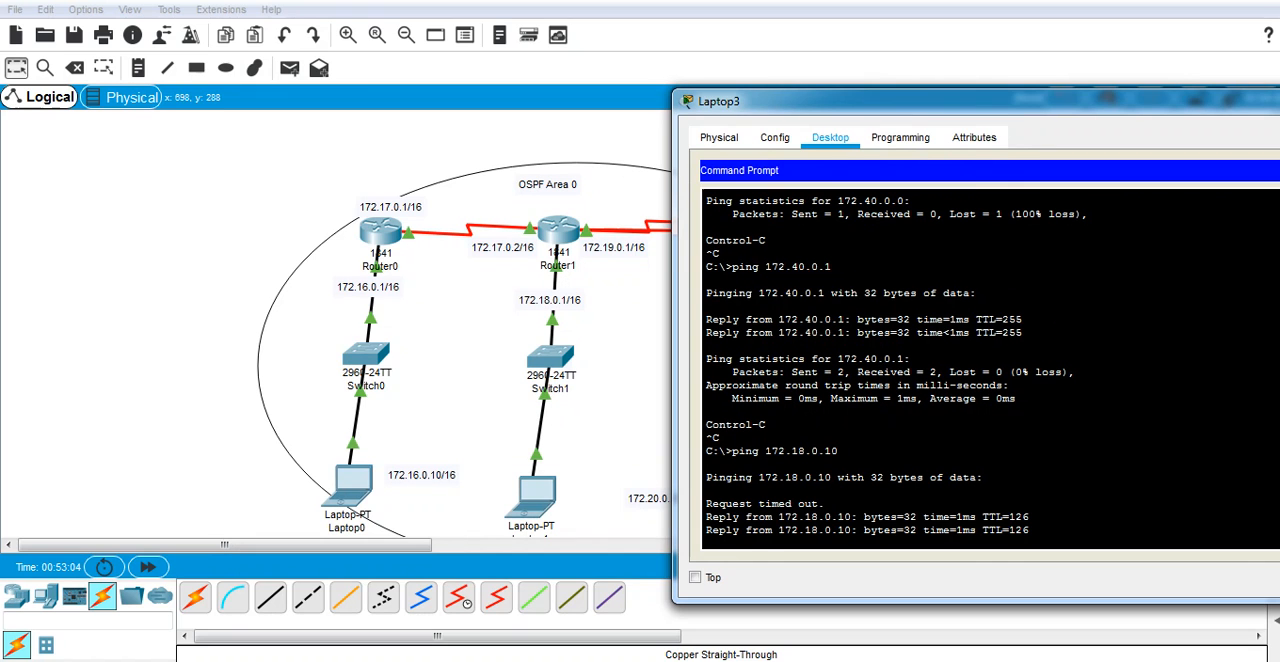
pyautogui.moveTo(900, 101); pyautogui.dragTo(886, 122)
# Step: Ping Laptop0 at 172.16.0.10 from Laptop3 and close Laptop3's window
pyautogui.press('Up')
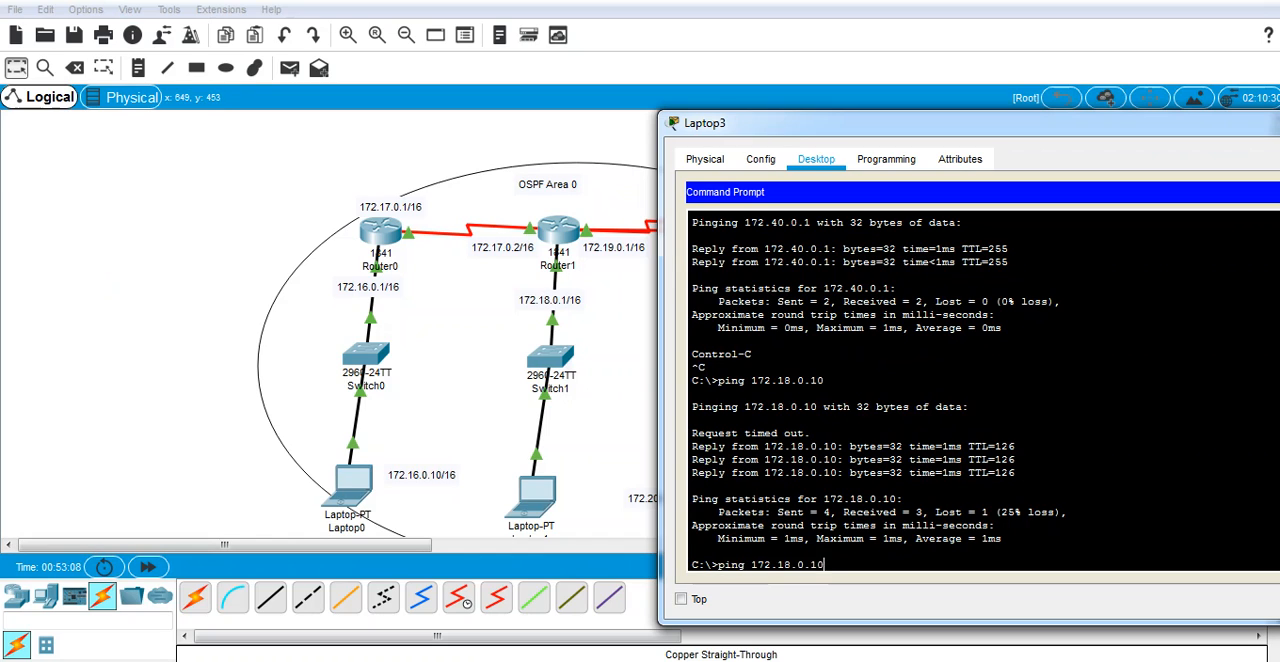
pyautogui.press('BackSpace')
pyautogui.press('BackSpace')
pyautogui.press('BackSpace')
pyautogui.press('BackSpace')
pyautogui.press('BackSpace')
pyautogui.press('BackSpace')
pyautogui.write('16..10.10')
pyautogui.press('Return')
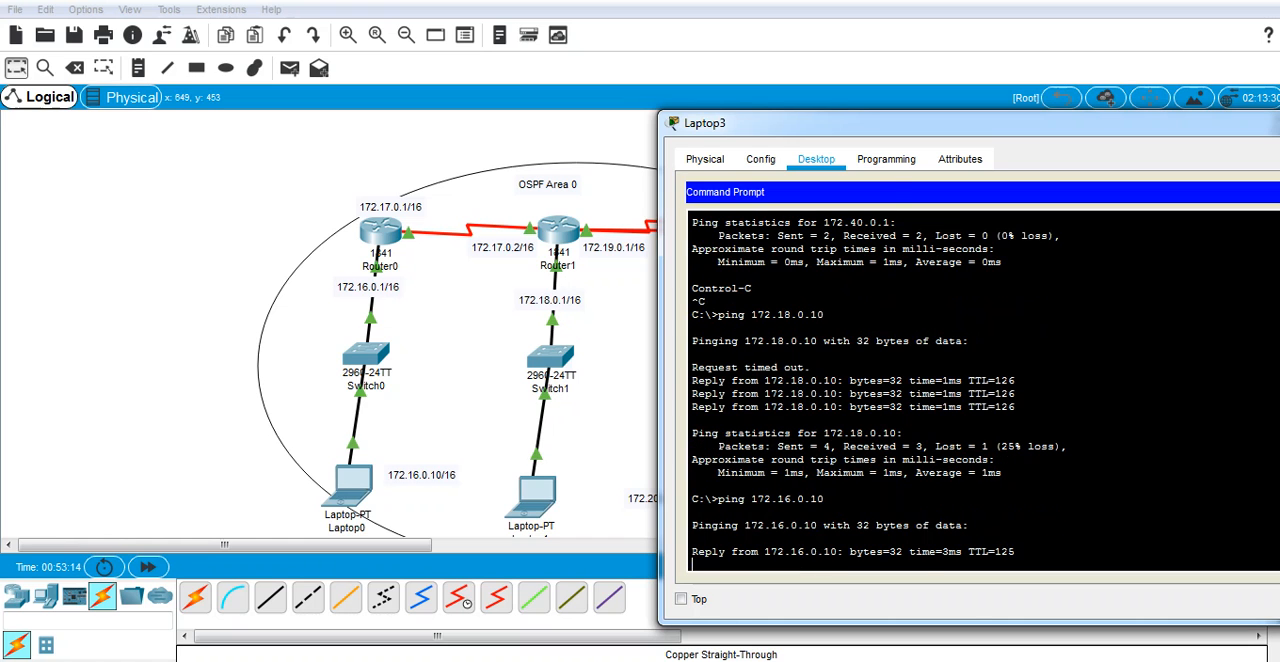
pyautogui.moveTo(940, 123); pyautogui.dragTo(760, 118)
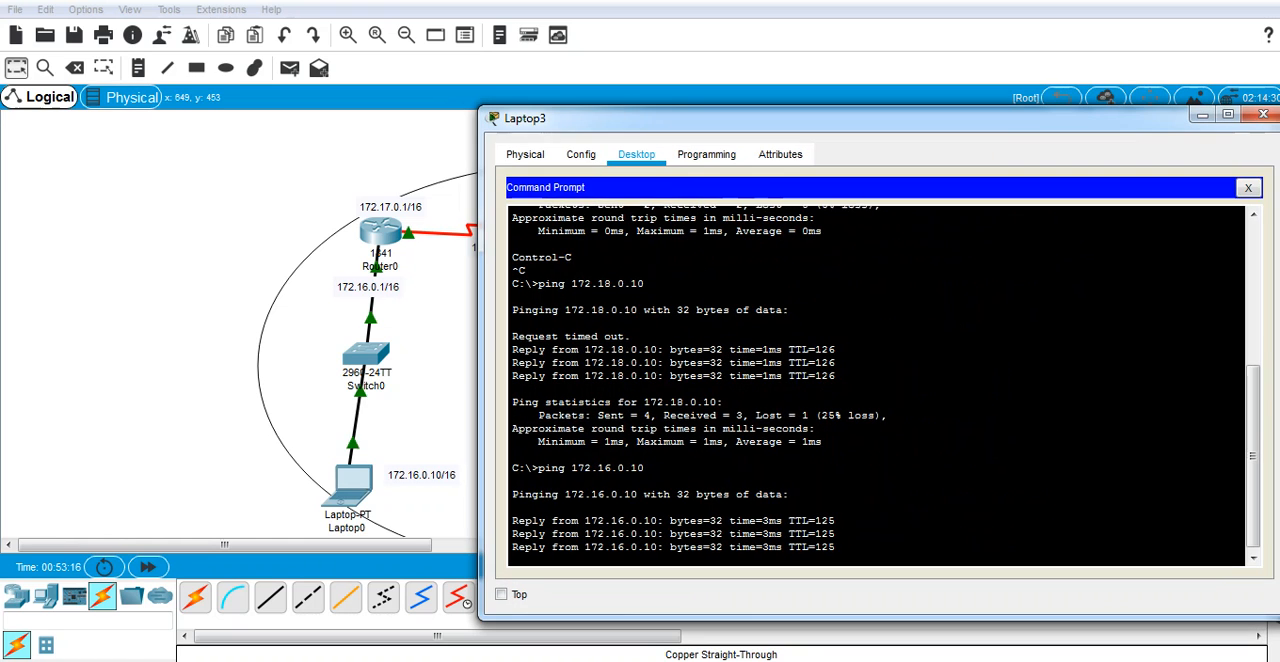
pyautogui.click(1263, 114)
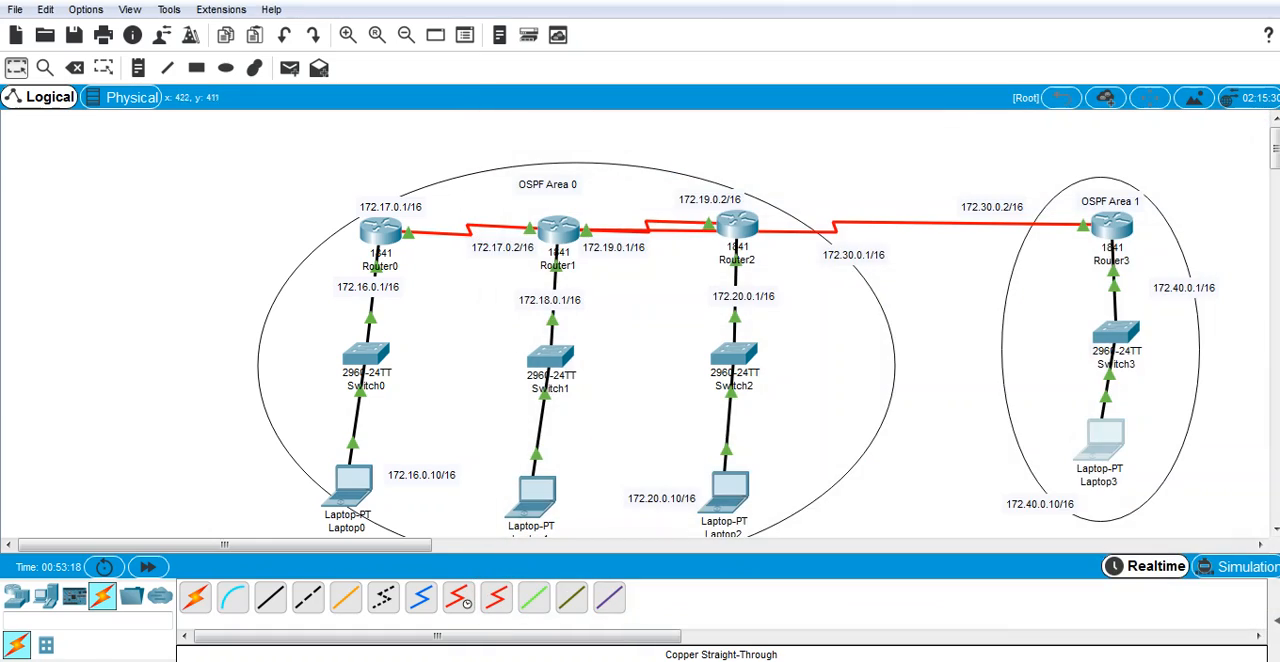
# Step: Ping Laptop3 at 172.40.0.10 from Laptop1's command prompt and close Laptop1's window
pyautogui.click(356, 489)
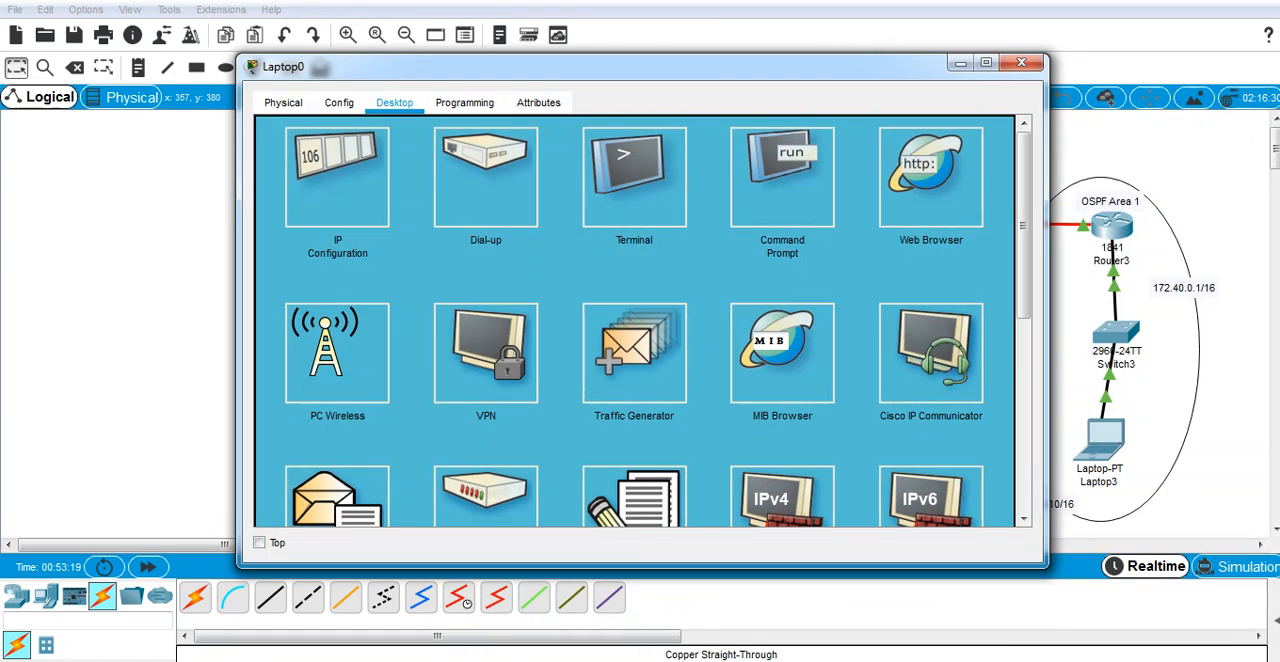
pyautogui.click(1021, 63)
pyautogui.click(529, 502)
pyautogui.click(782, 178)
pyautogui.moveTo(400, 67); pyautogui.dragTo(287, 79)
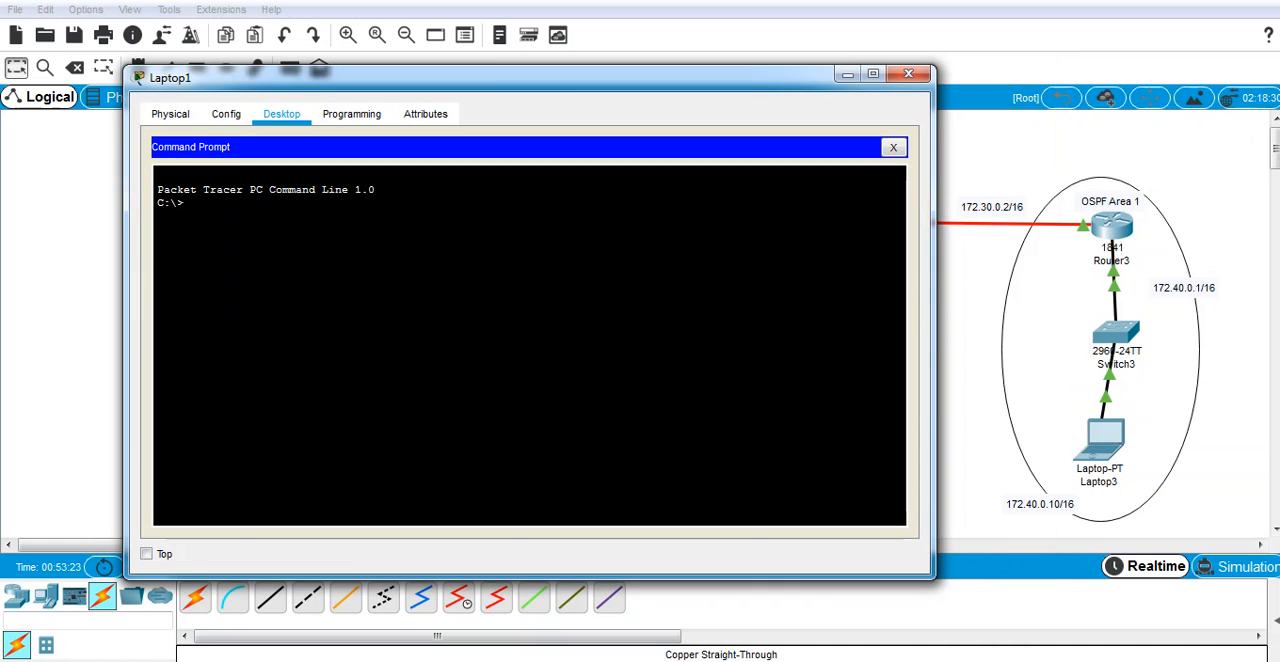
pyautogui.write('ping 172.40.0.10')
pyautogui.press('Return')
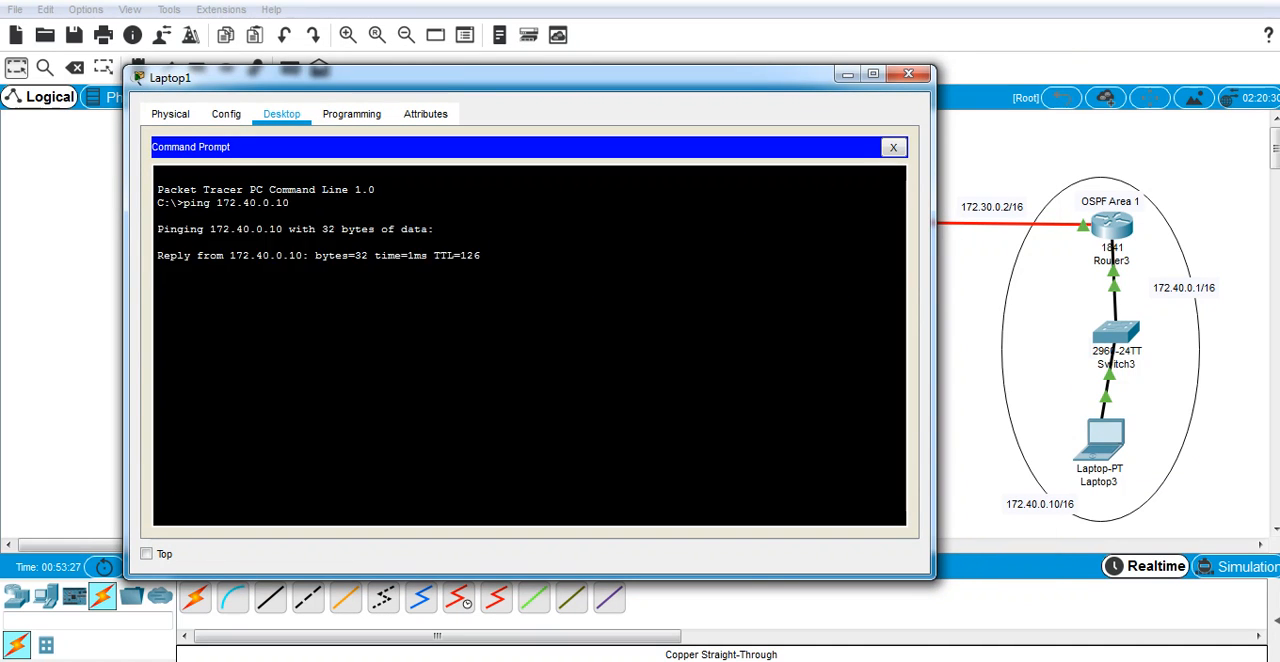
pyautogui.click(908, 73)
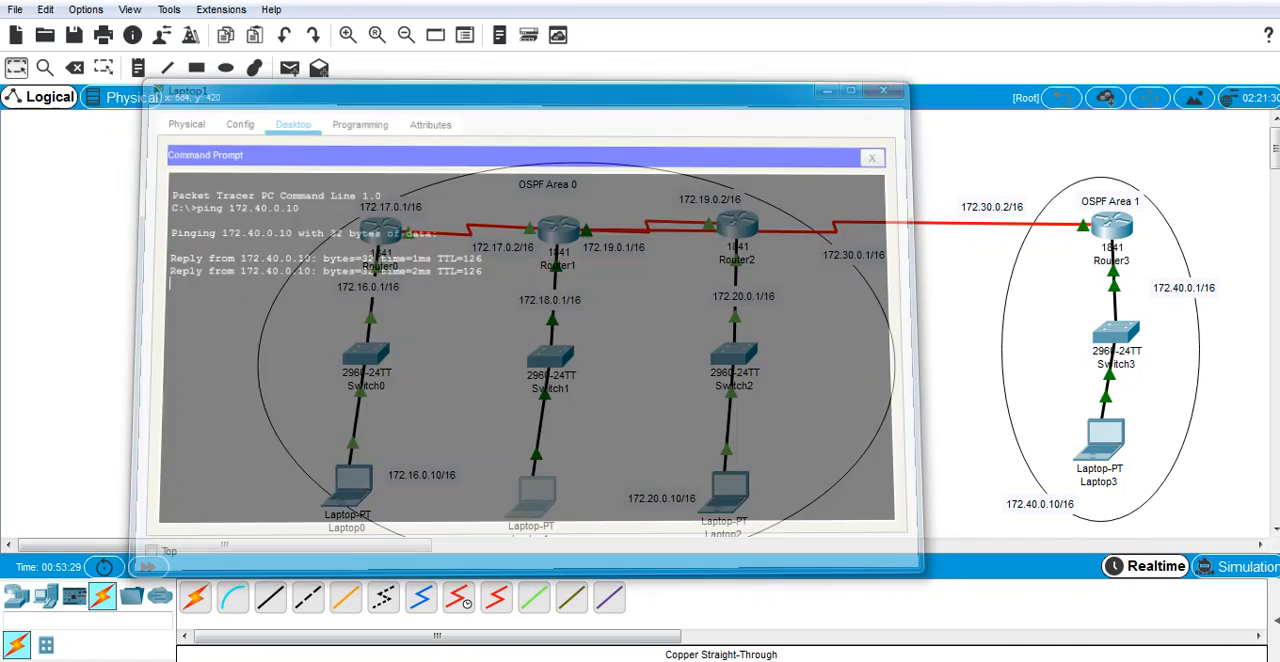